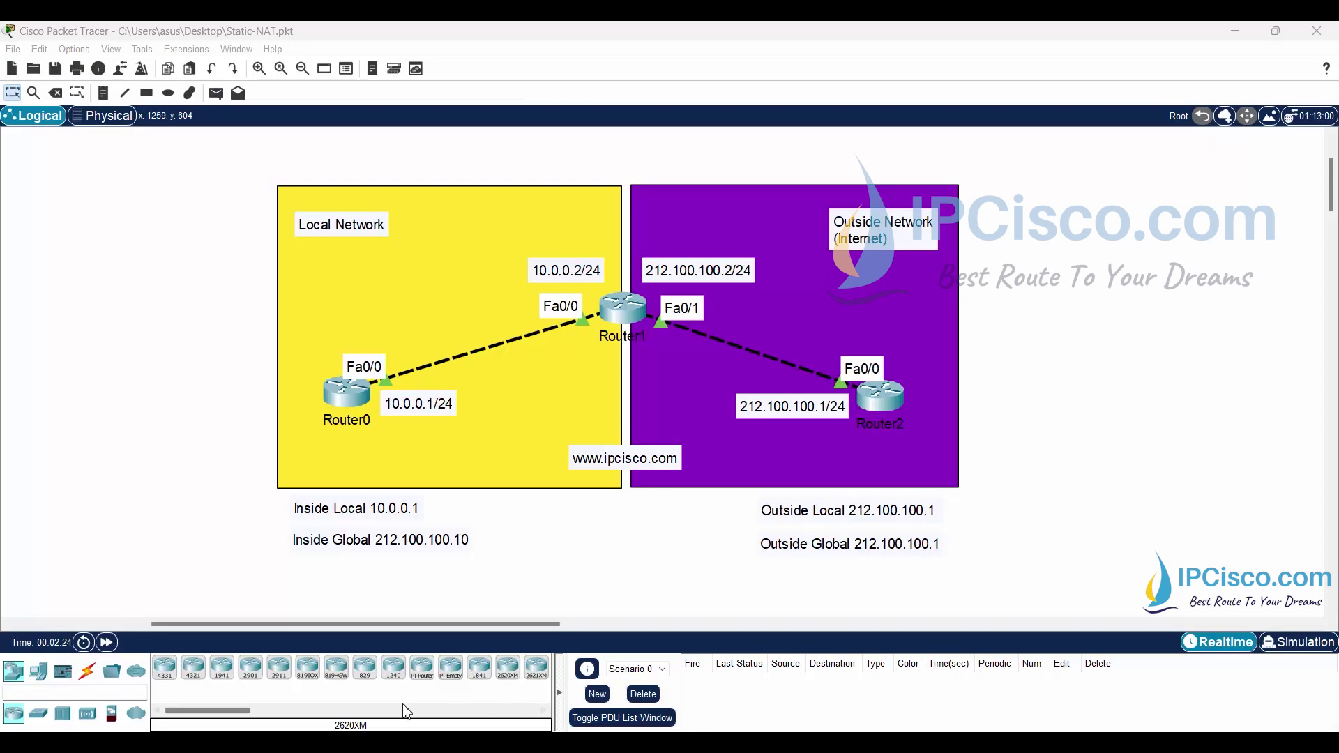
# - On Router0's CLI, run enable and debug ip icmp to log ICMP packets
pyautogui.click(357, 399)
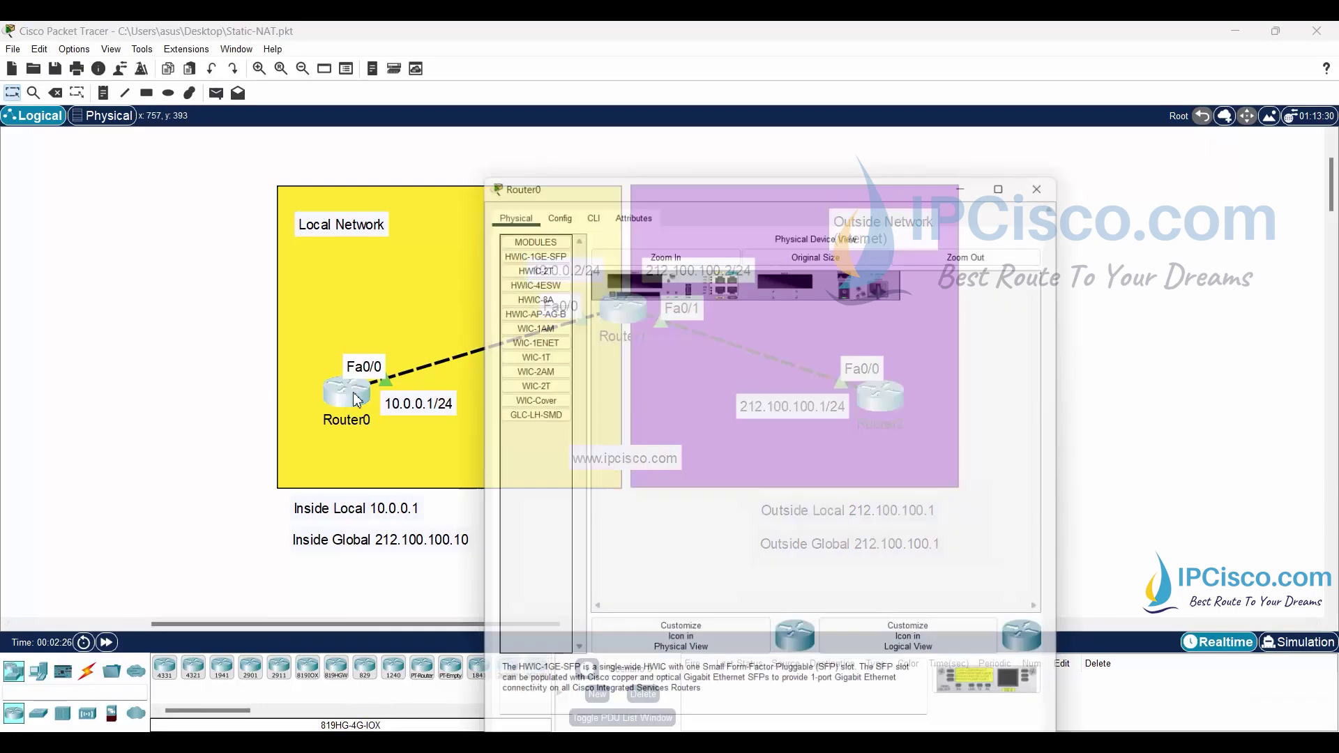
pyautogui.click(584, 155)
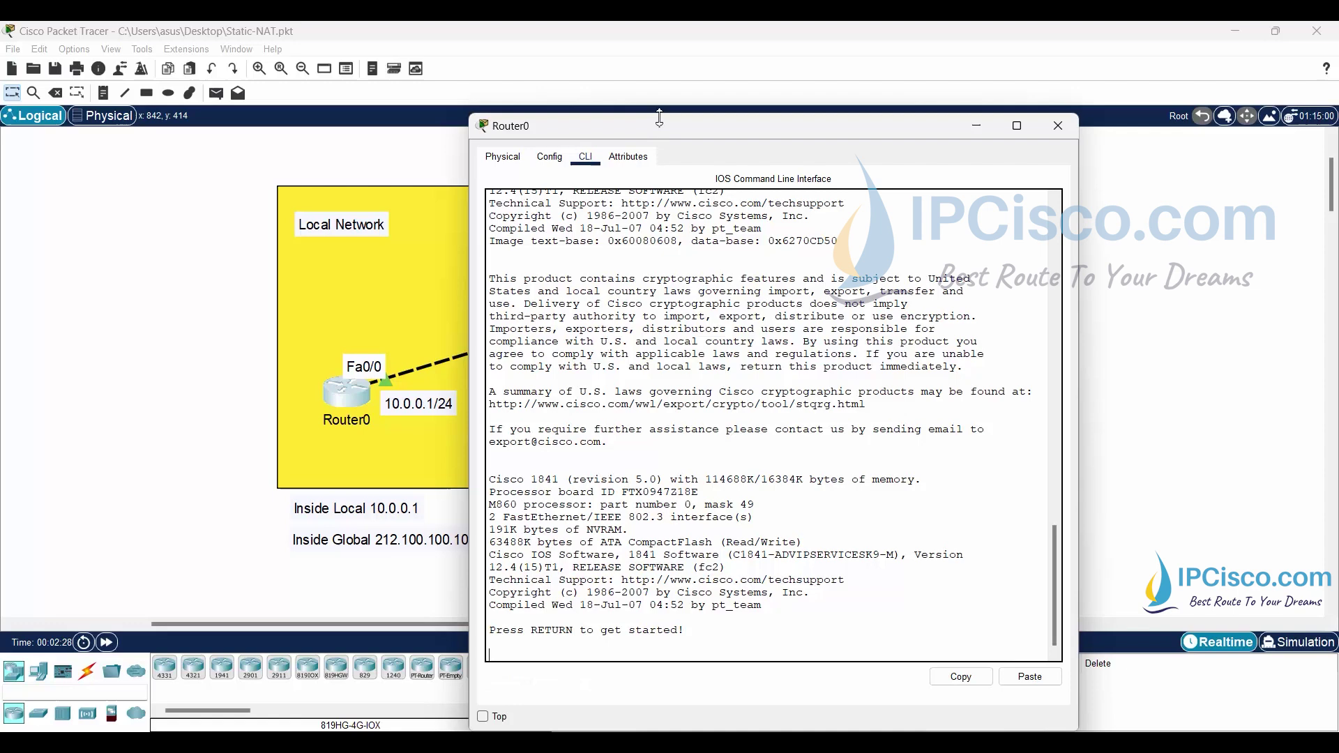
pyautogui.moveTo(657, 128); pyautogui.dragTo(816, 91)
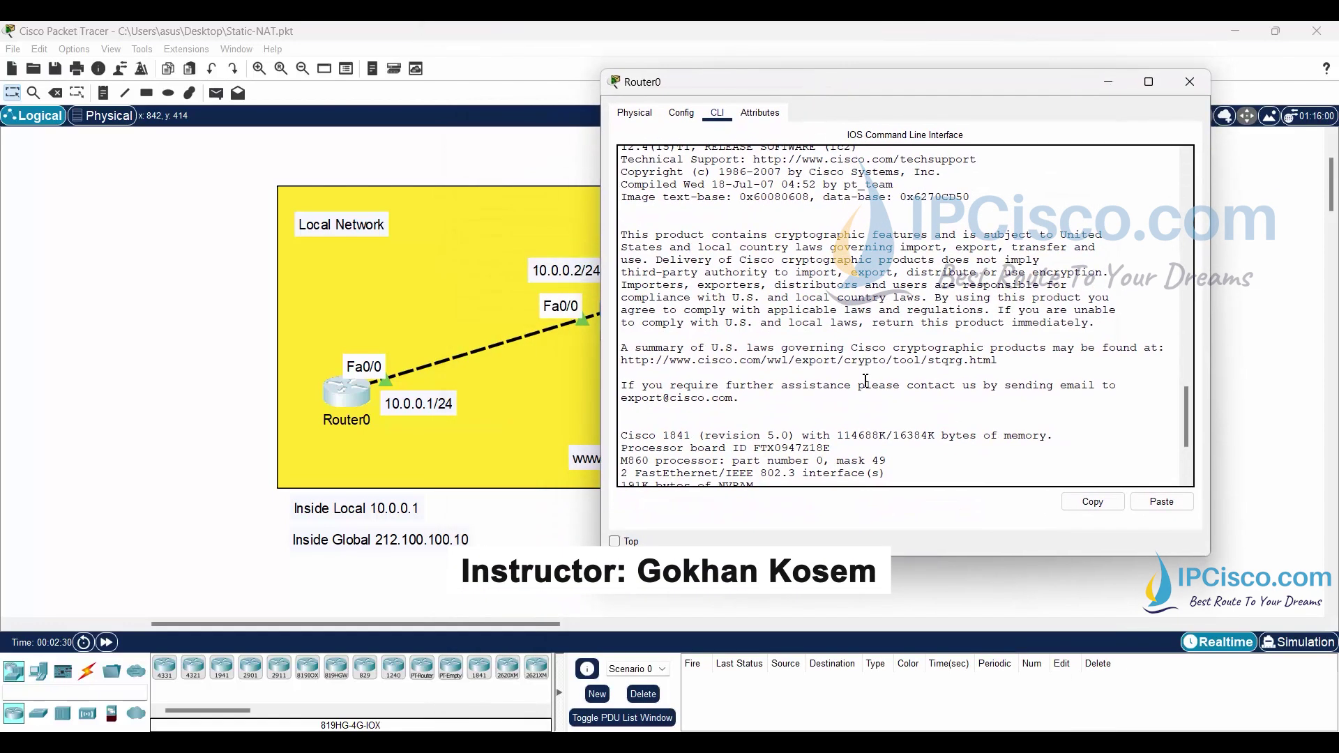
pyautogui.press('Return')
pyautogui.press('Return')
pyautogui.press('Return')
pyautogui.write('ena')
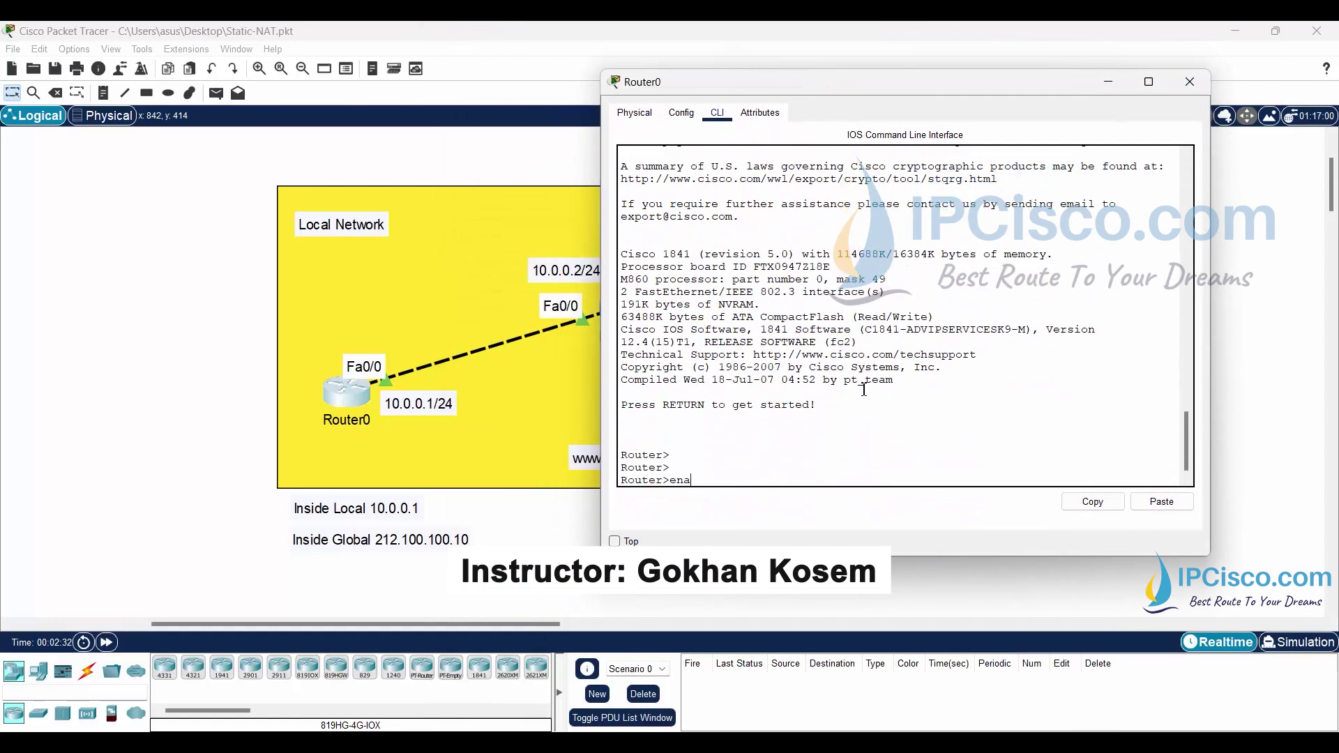
pyautogui.press('Tab')
pyautogui.press('Return')
pyautogui.write('g')
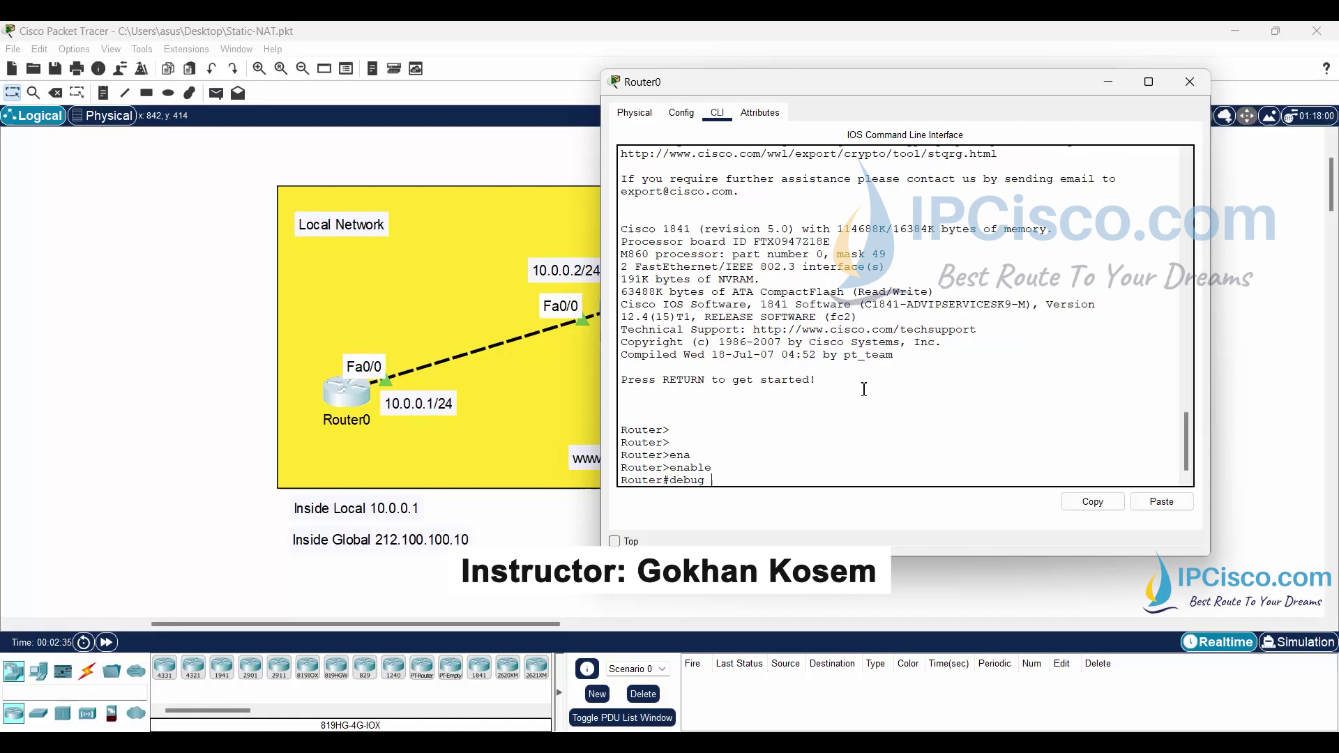
pyautogui.write(' ip icmp')
pyautogui.press('Return')
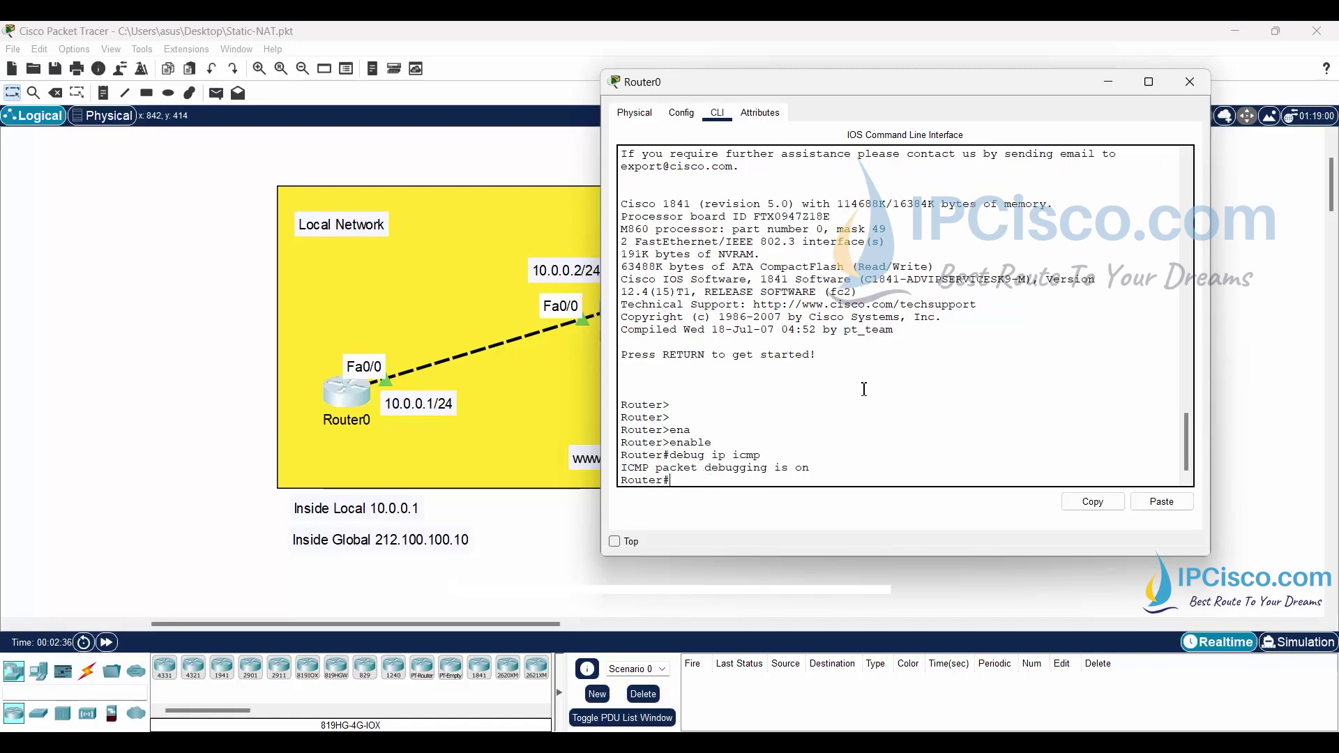
# - On Router2's CLI, run enable and debug ip icmp to log ICMP packets
pyautogui.click(1108, 82)
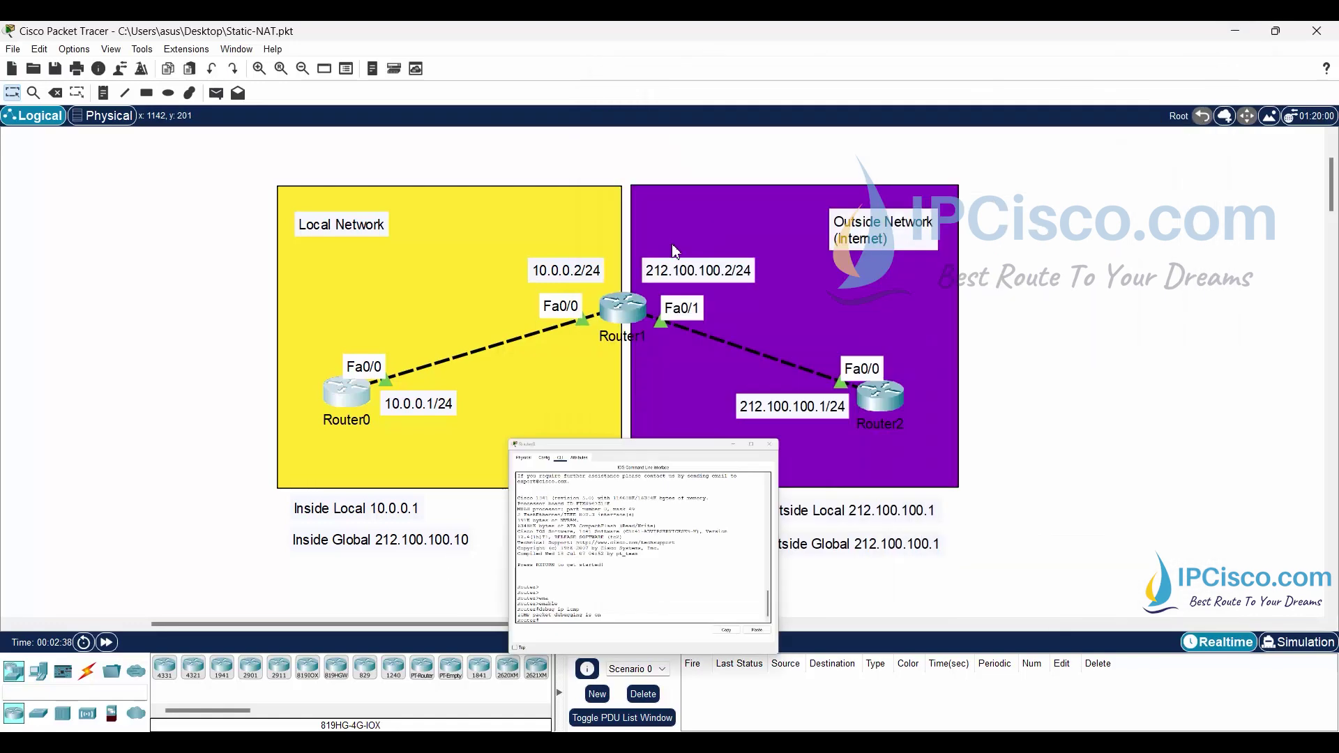
pyautogui.doubleClick(874, 409)
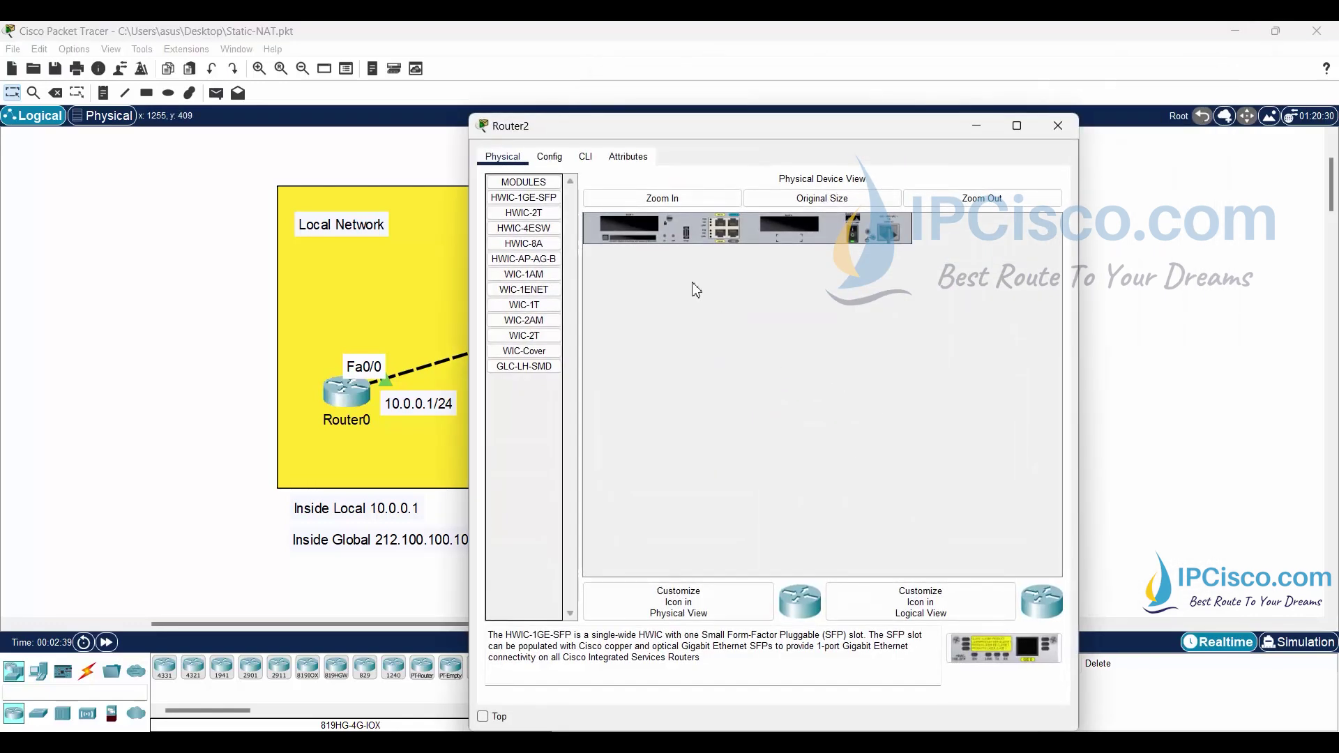
pyautogui.click(585, 156)
pyautogui.moveTo(682, 126)
pyautogui.mouseDown()
pyautogui.moveTo(685, 229)
pyautogui.moveTo(353, 65)
pyautogui.mouseUp()
pyautogui.press('Return')
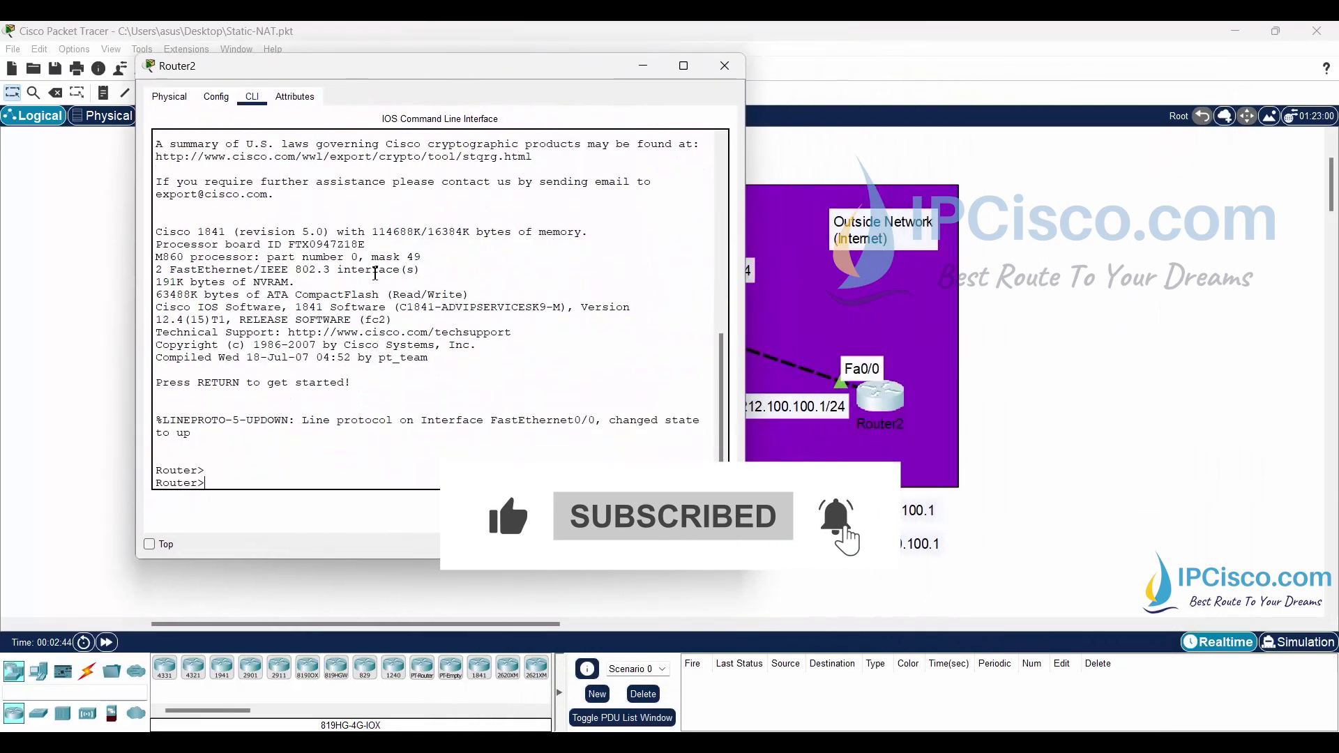
pyautogui.write('ena')
pyautogui.press('Tab')
pyautogui.press('Return')
pyautogui.write('debu')
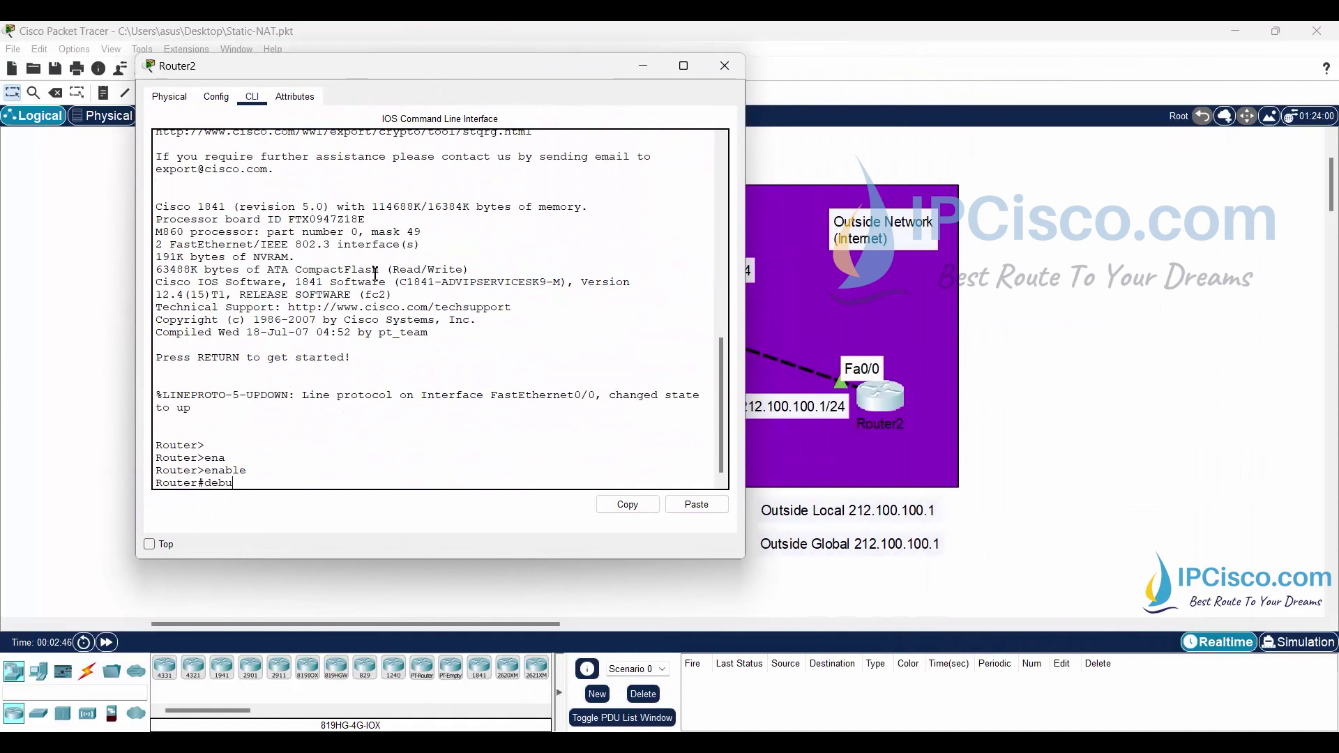
pyautogui.write('g ip icmp')
pyautogui.press('Return')
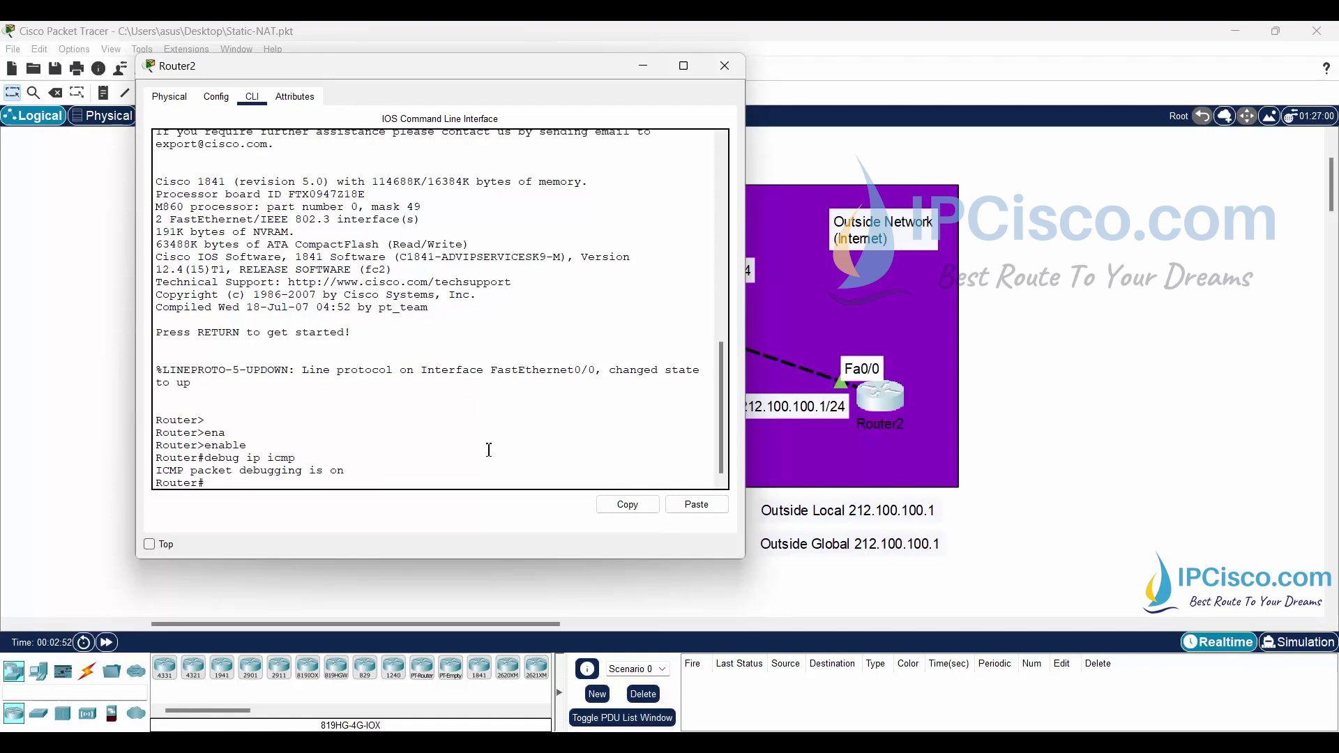
# - Ping 212.100.100.1 from Router0's CLI
pyautogui.click(642, 66)
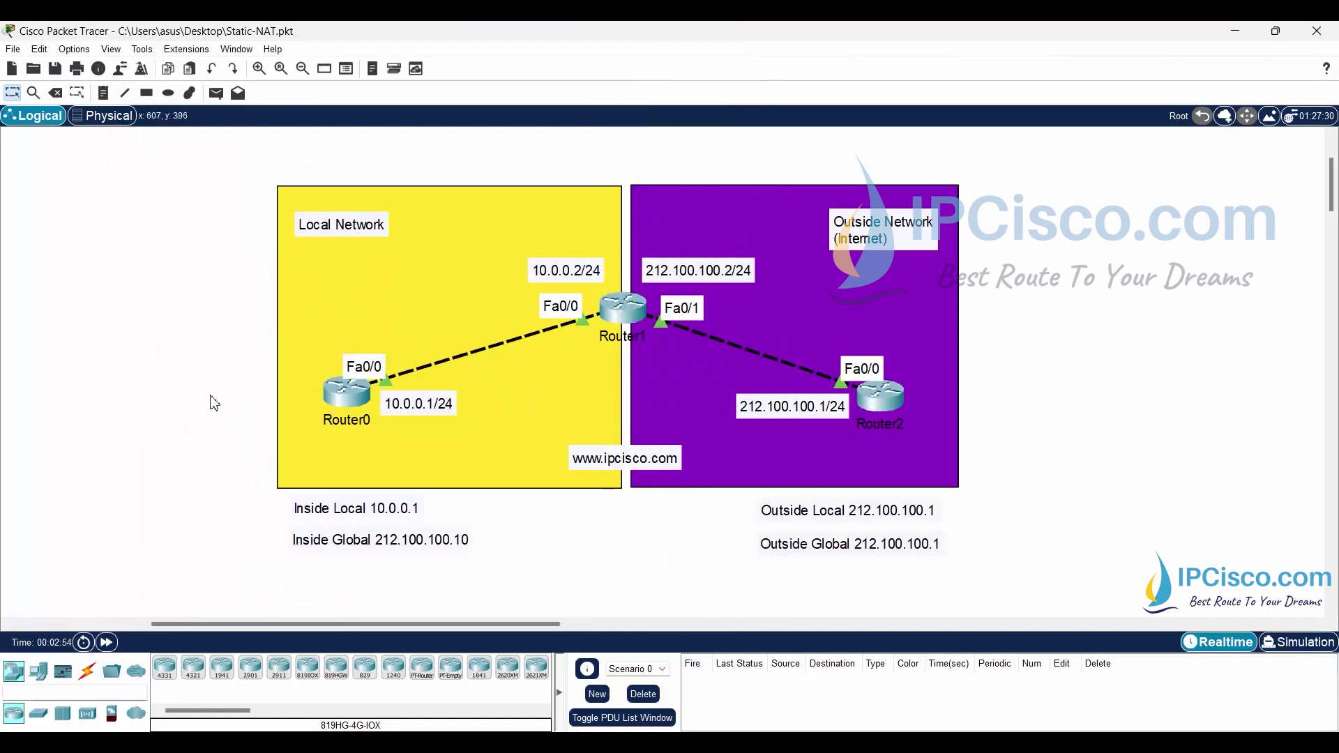
pyautogui.click(337, 401)
pyautogui.moveTo(806, 84); pyautogui.dragTo(910, 37)
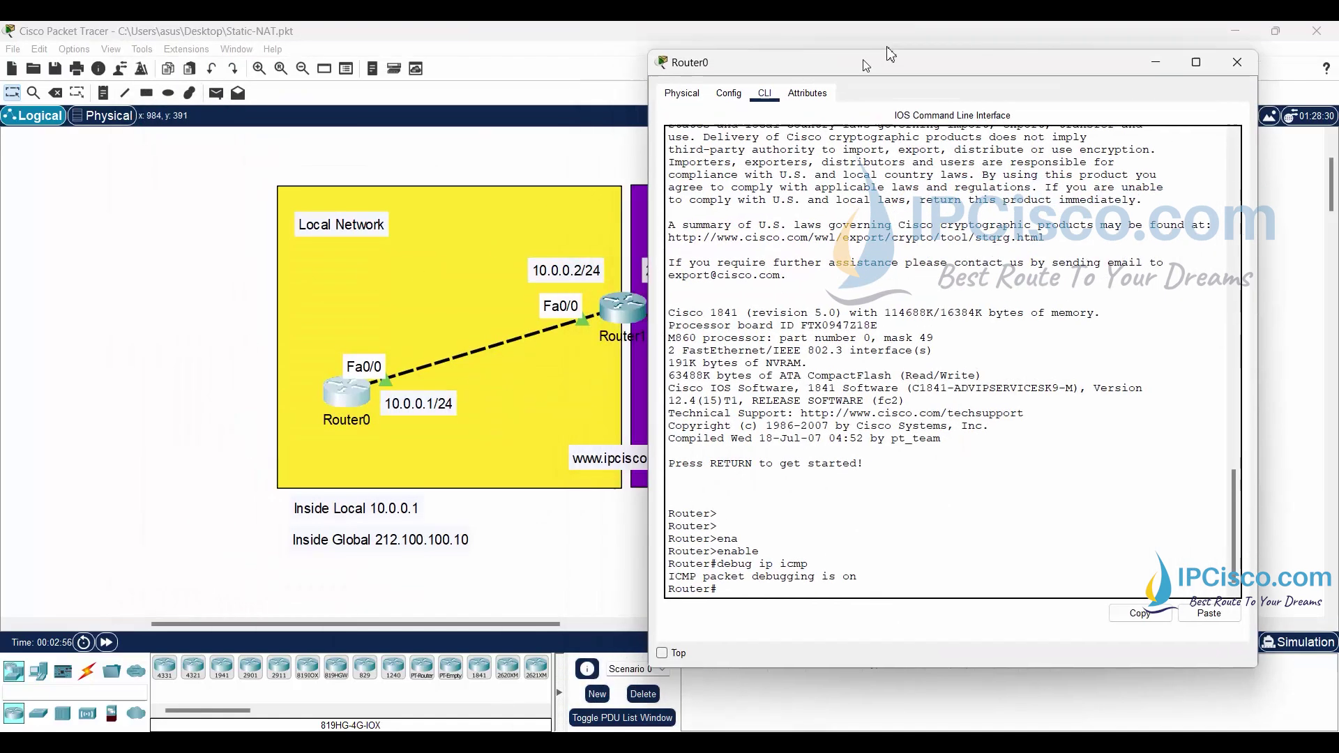
pyautogui.write('ping')
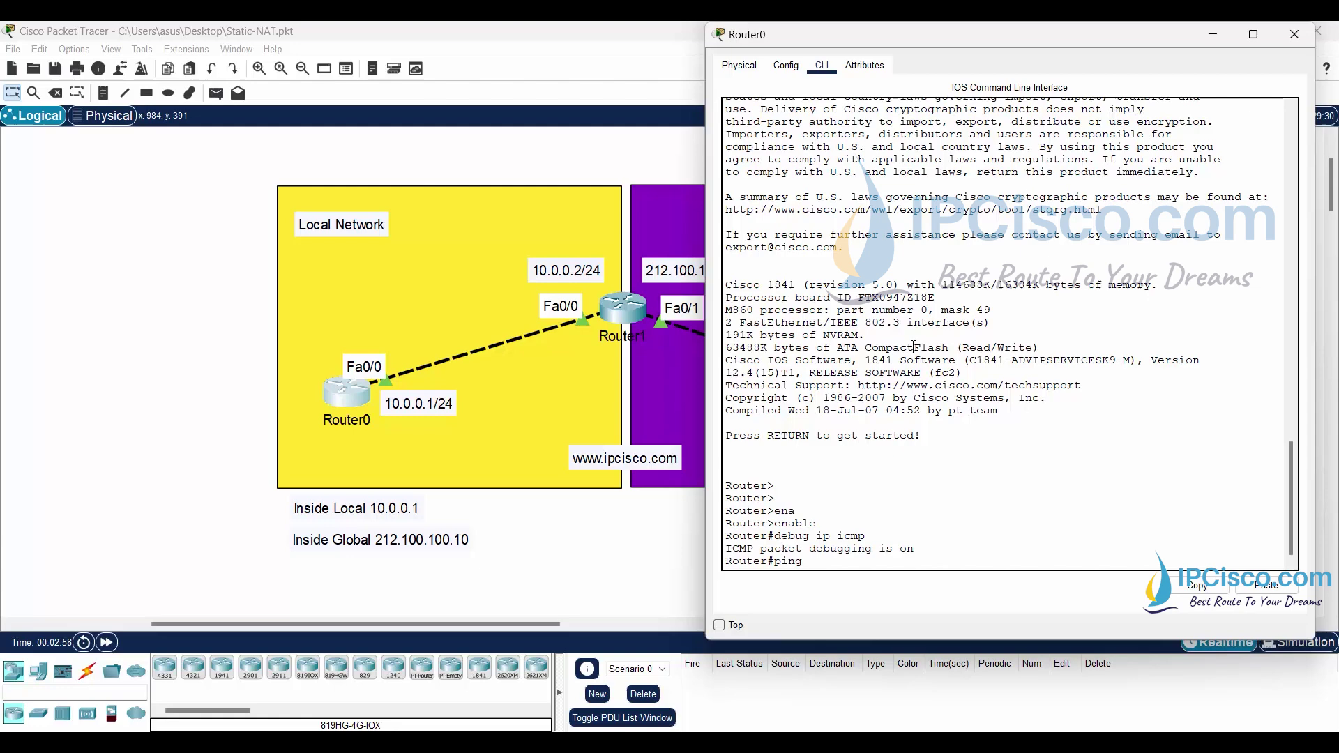
pyautogui.moveTo(1008, 38); pyautogui.dragTo(422, 84)
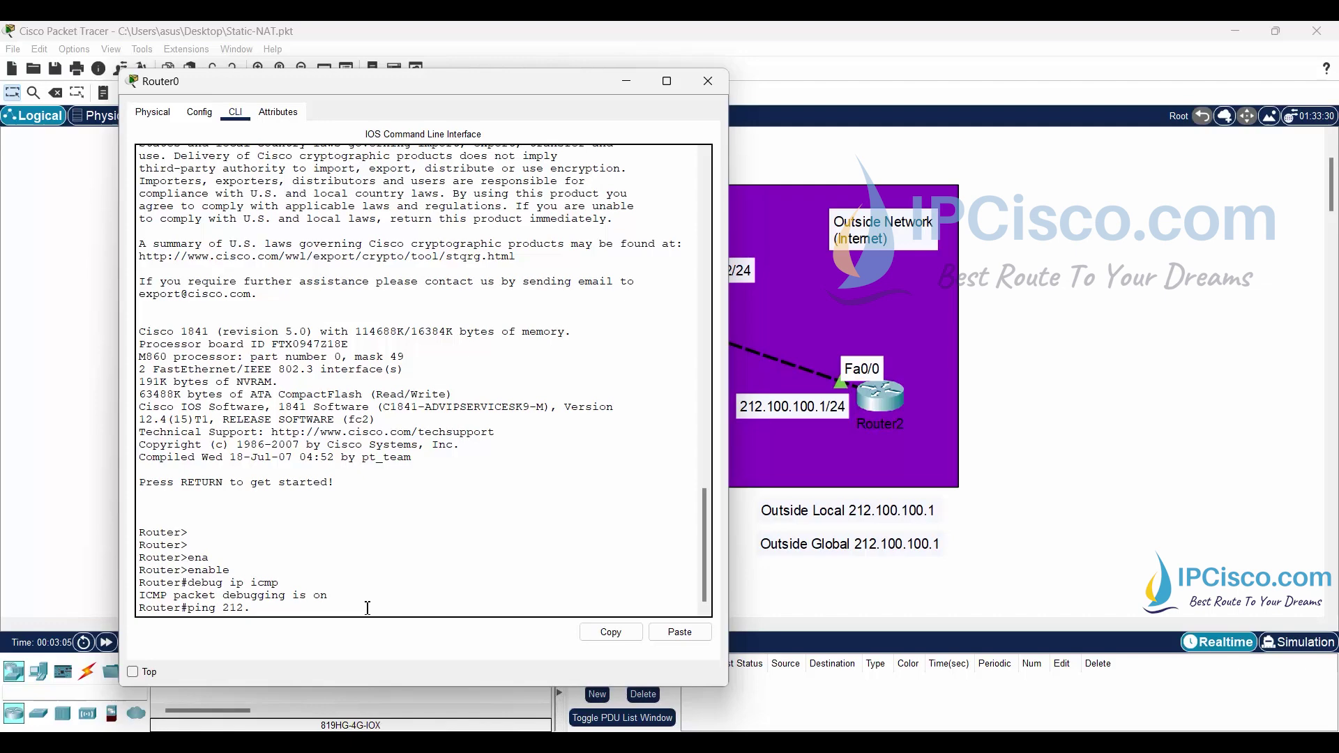
pyautogui.write('100.100.1')
pyautogui.press('Return')
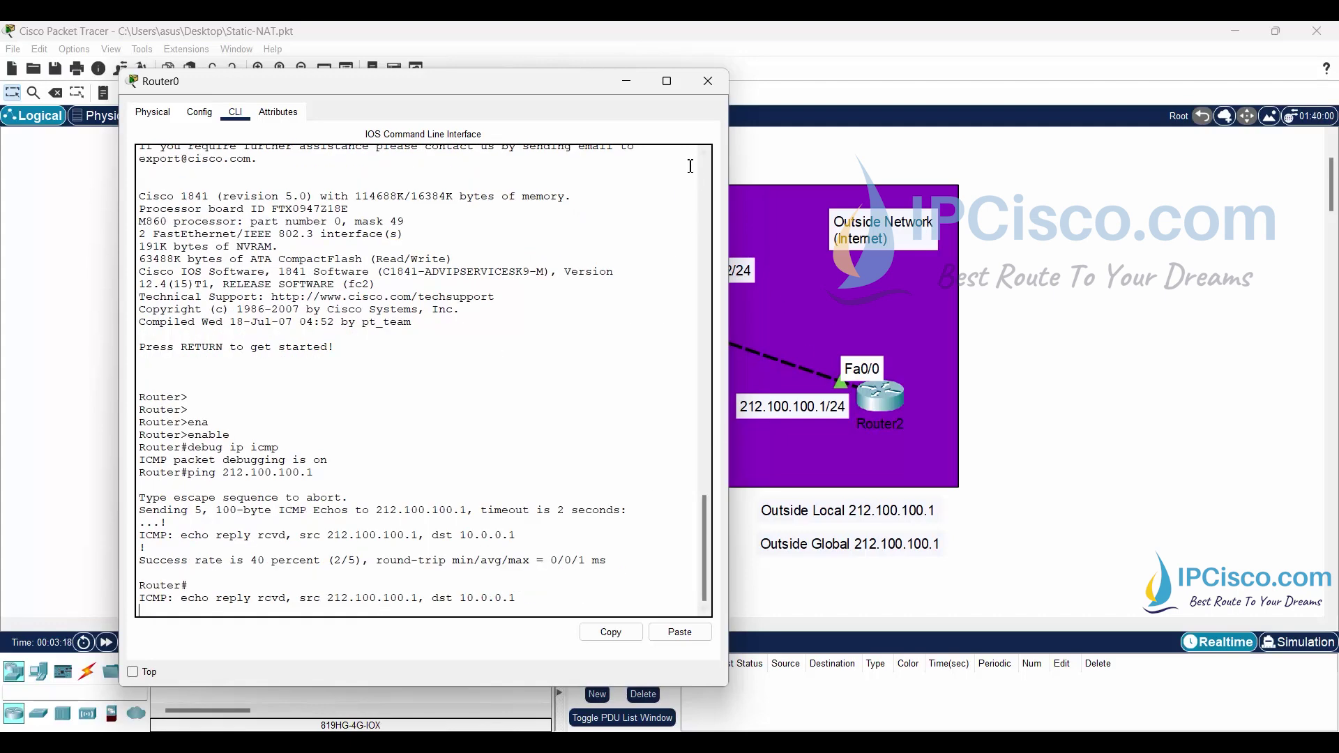
# - Highlight Router2's debug echo replies from 212.100.100.1 to 10.0.0.1
pyautogui.click(625, 84)
pyautogui.click(880, 396)
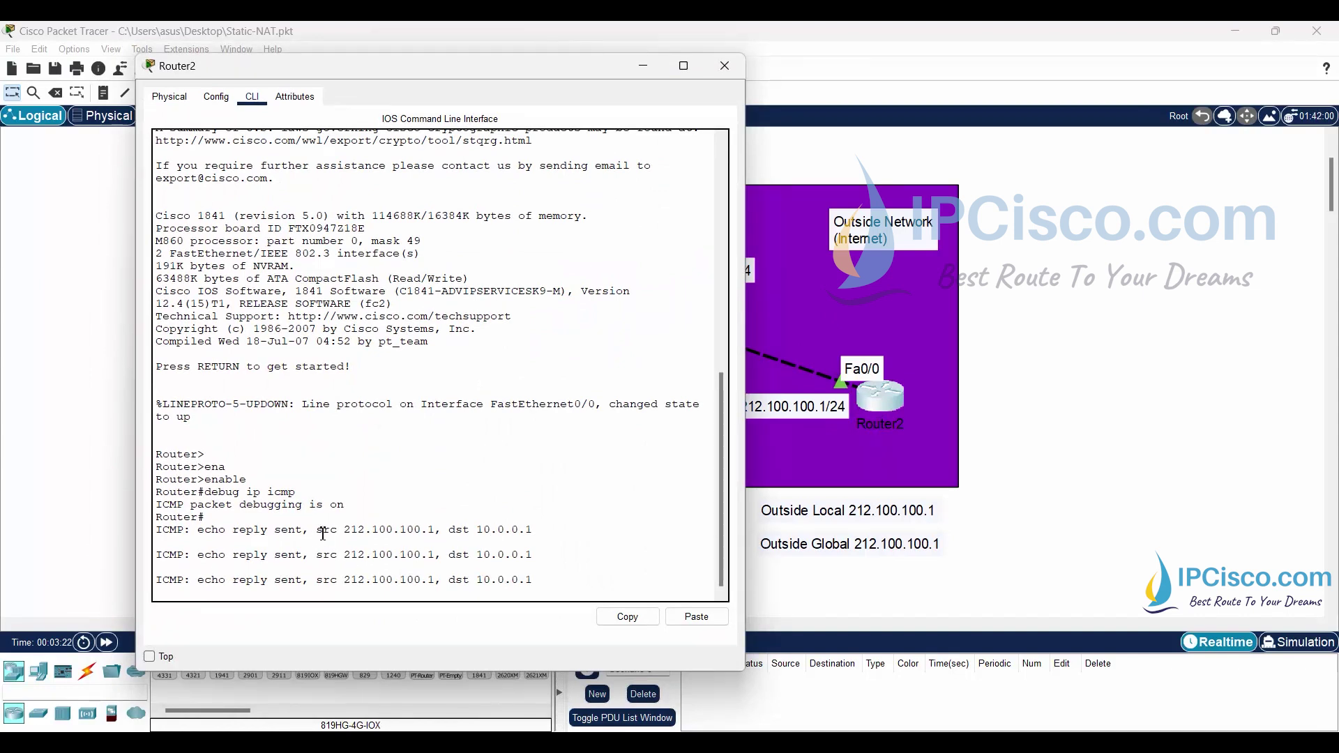
pyautogui.moveTo(323, 529); pyautogui.dragTo(557, 535)
pyautogui.click(544, 530)
pyautogui.tripleClick(480, 528)
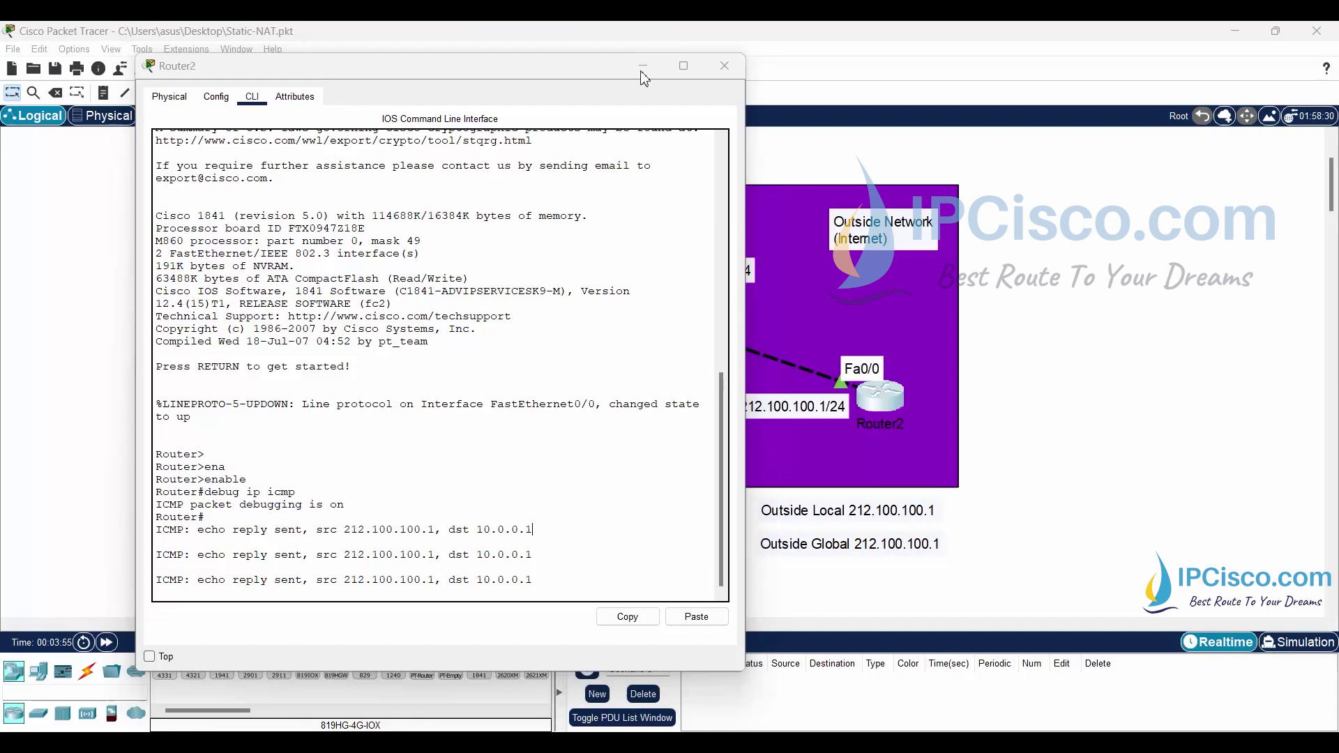
pyautogui.click(724, 65)
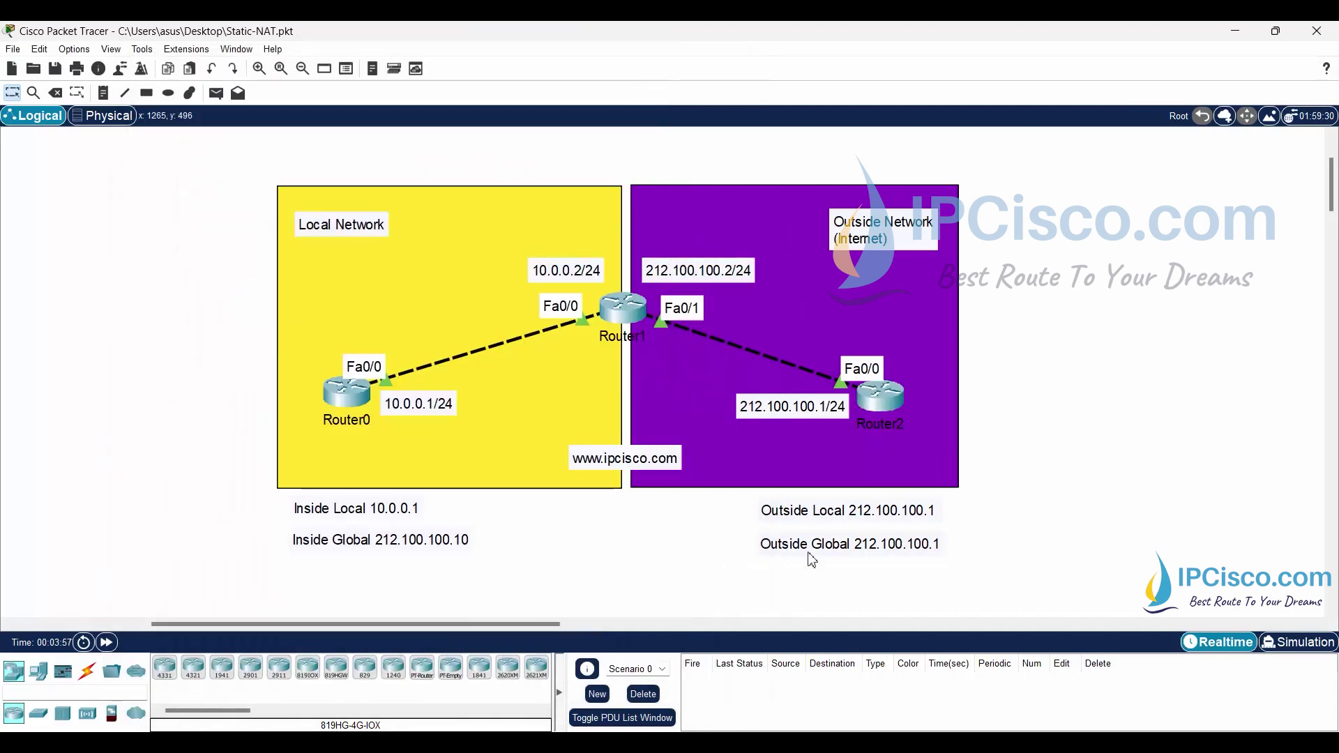
pyautogui.click(338, 408)
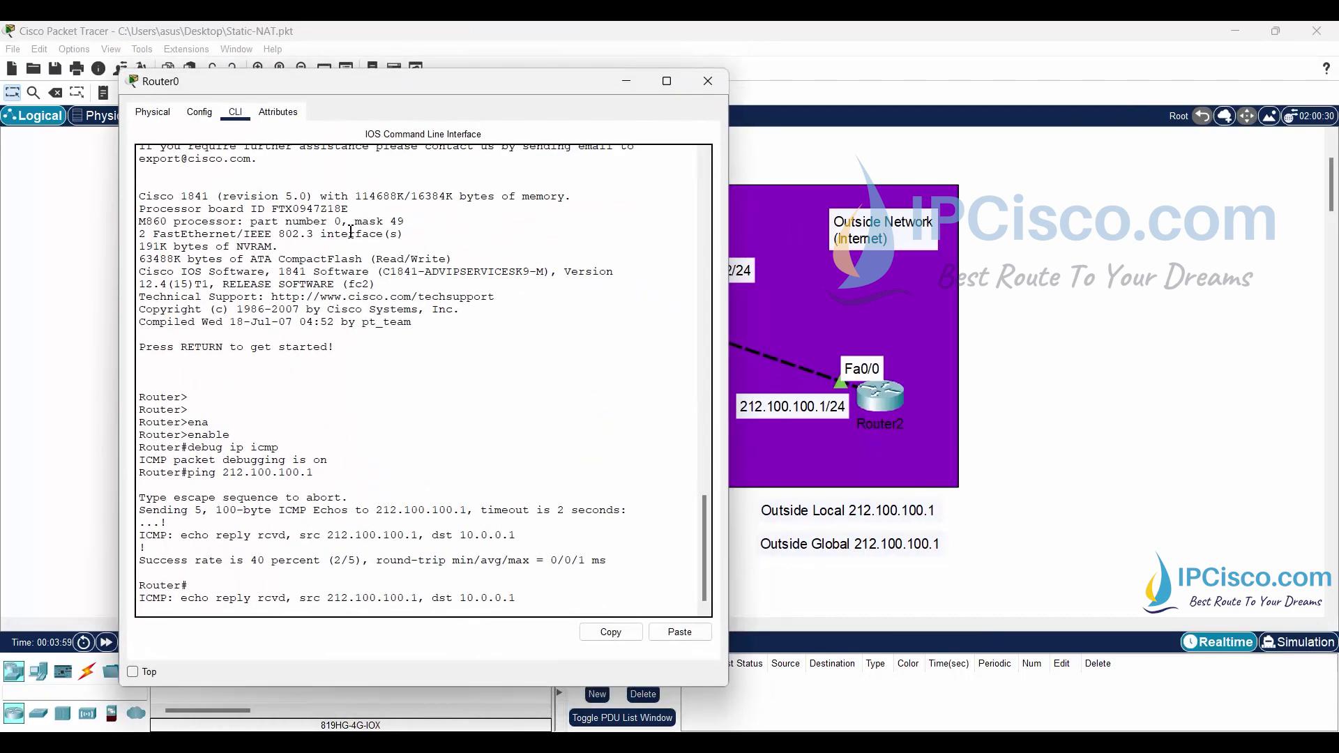
pyautogui.moveTo(331, 93); pyautogui.dragTo(262, 38)
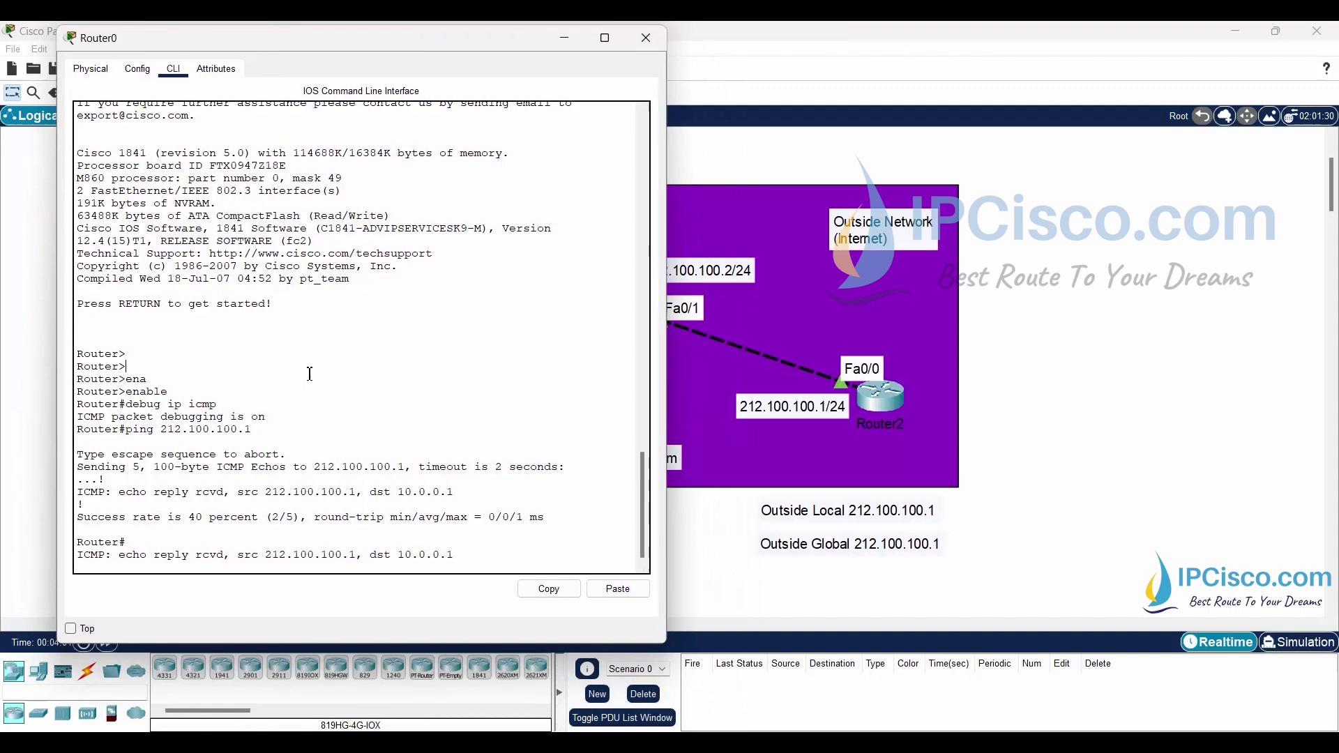
pyautogui.press('Return')
pyautogui.press('Return')
pyautogui.write('show')
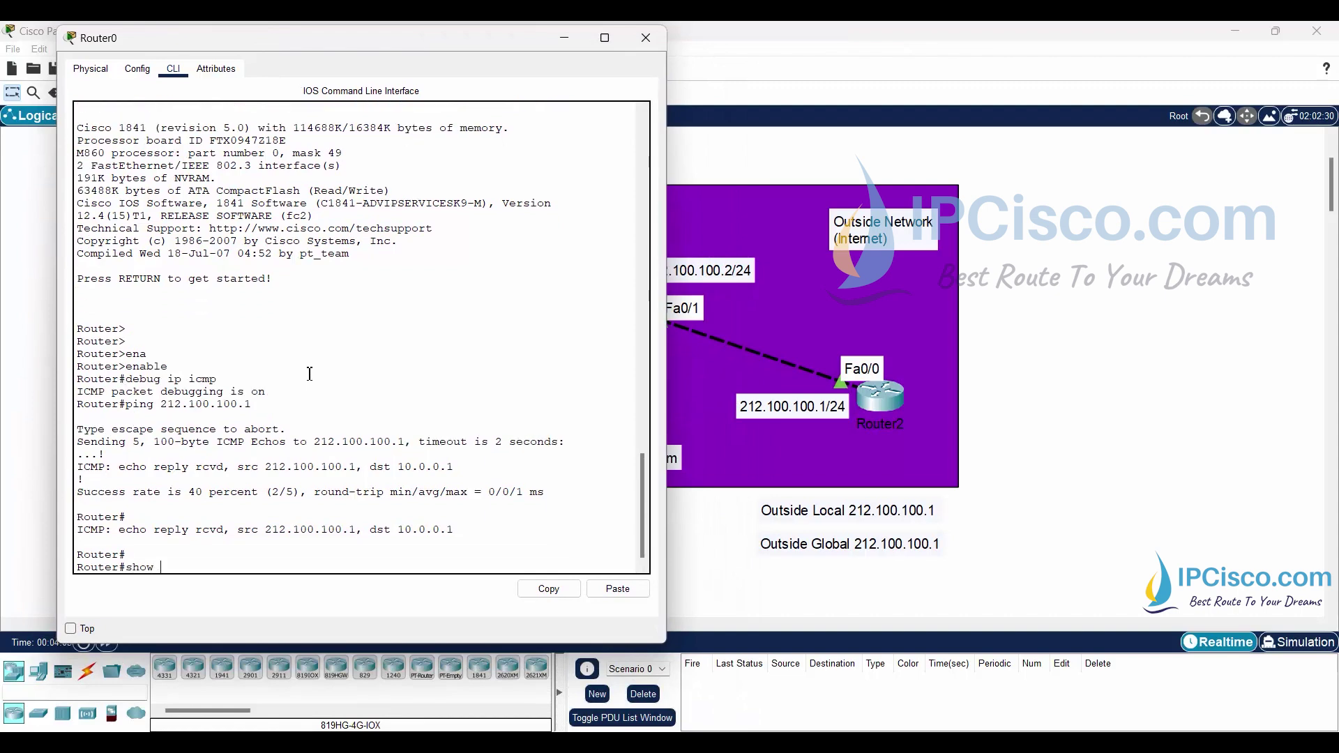
pyautogui.write('run')
pyautogui.press('Return')
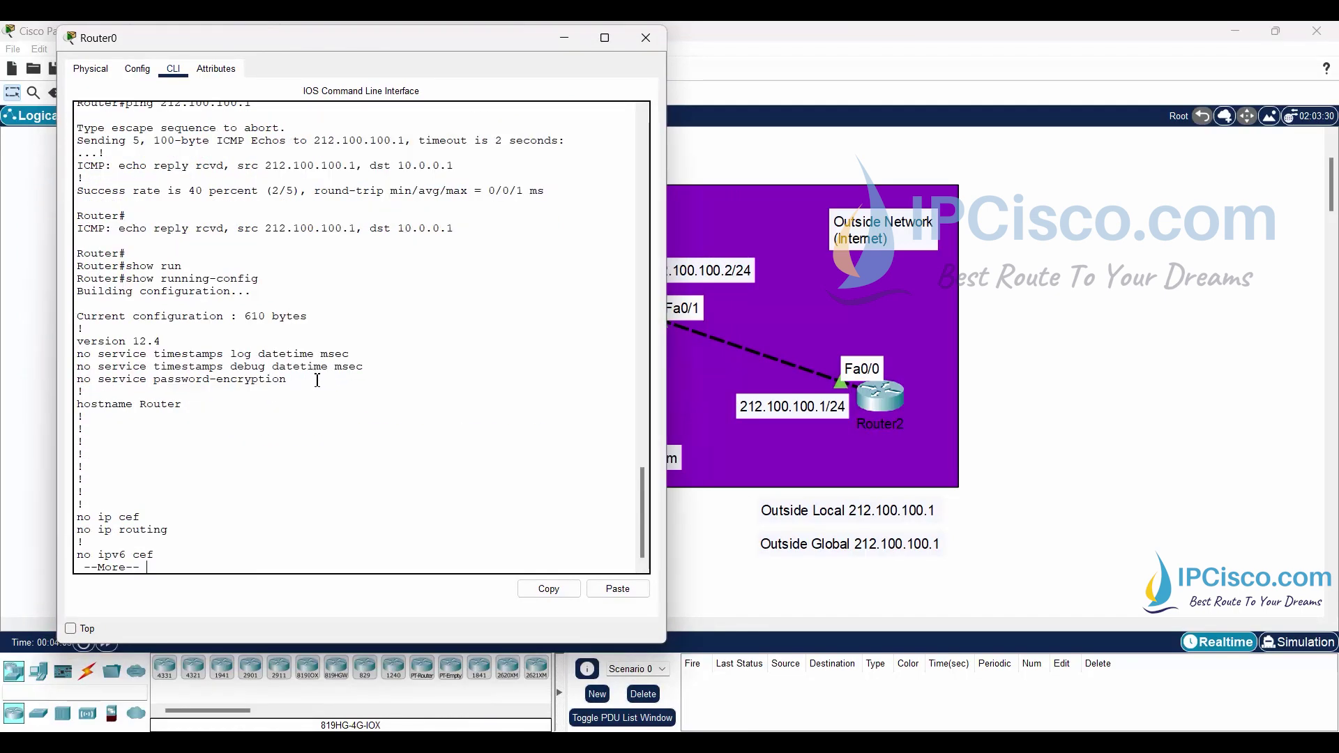
pyautogui.press('space')
pyautogui.press('space')
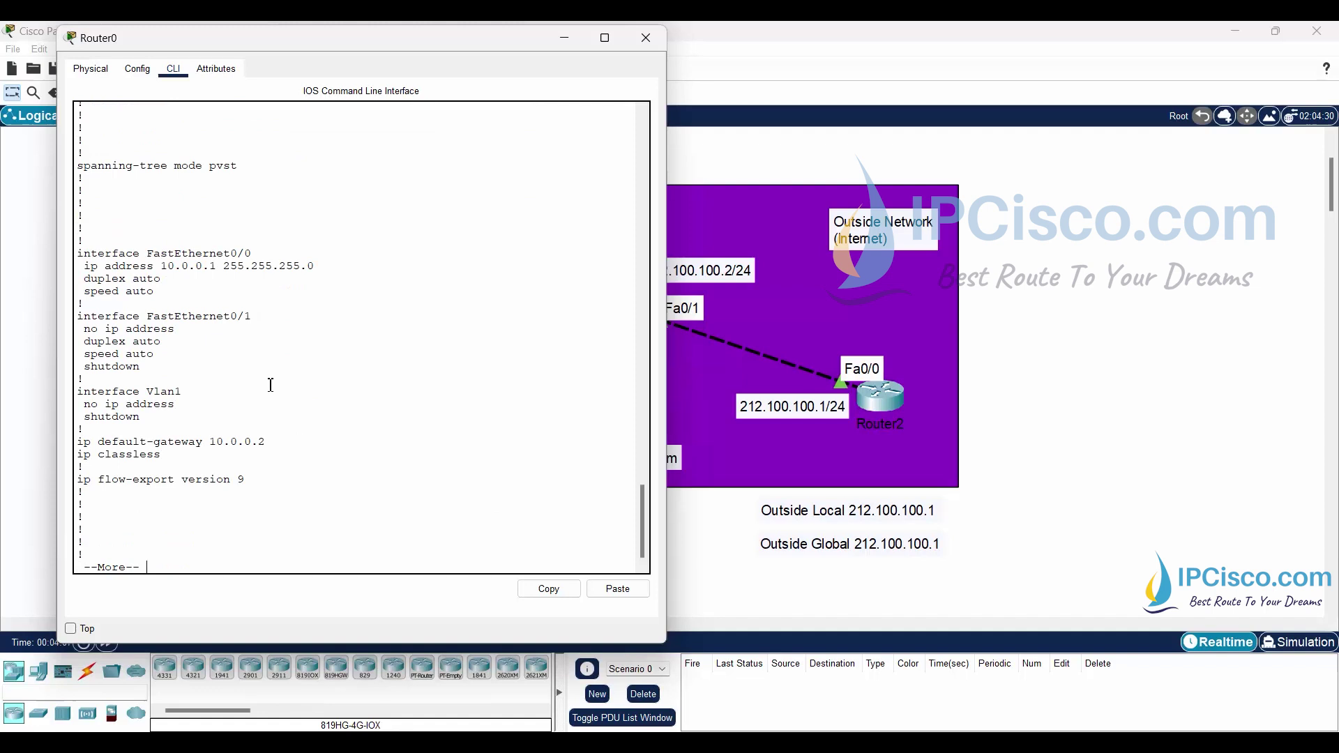
pyautogui.moveTo(79, 252); pyautogui.dragTo(335, 266)
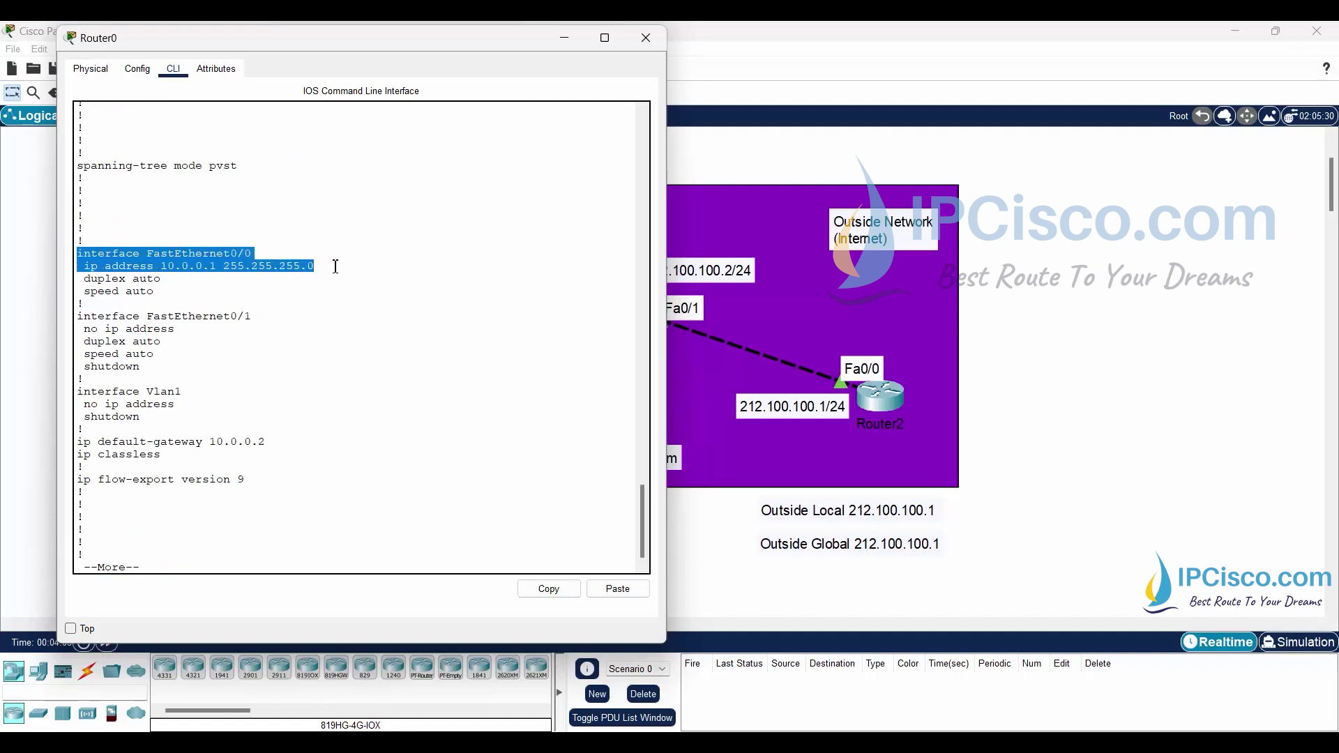
pyautogui.click(290, 280)
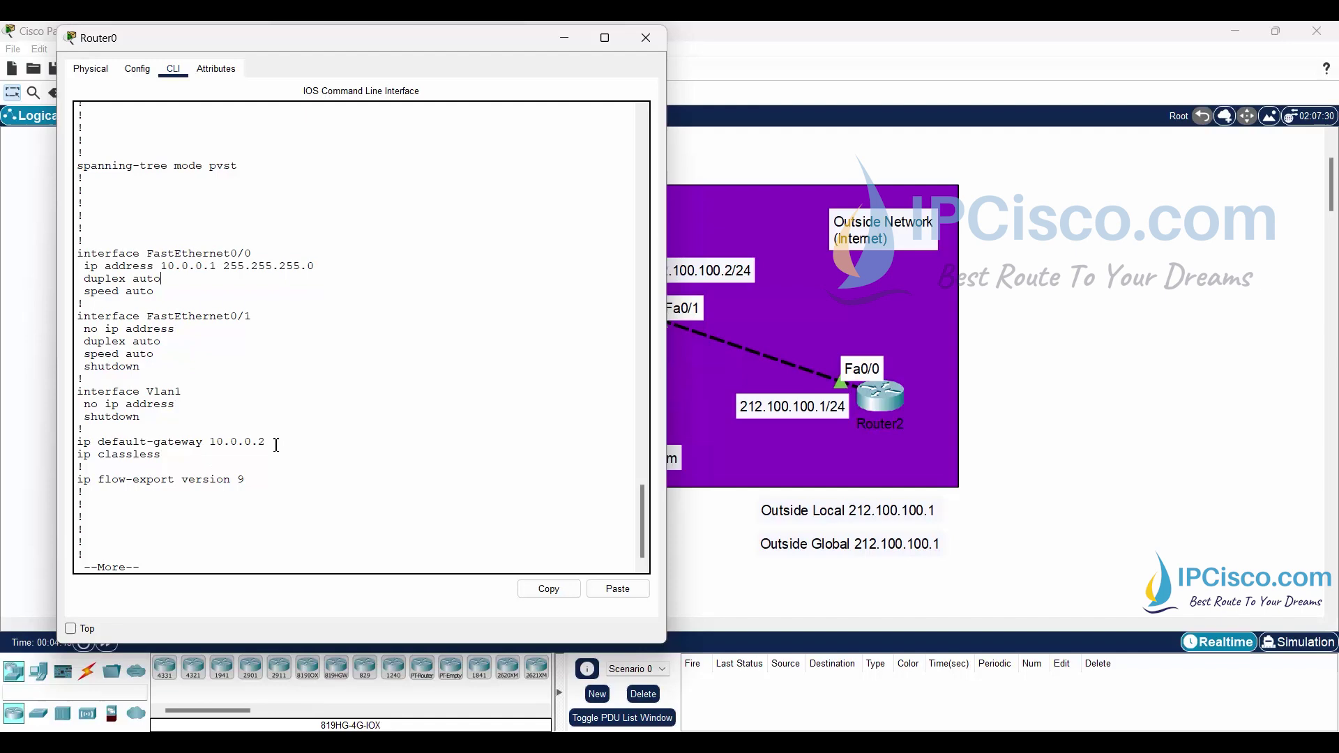
pyautogui.moveTo(275, 444); pyautogui.dragTo(77, 448)
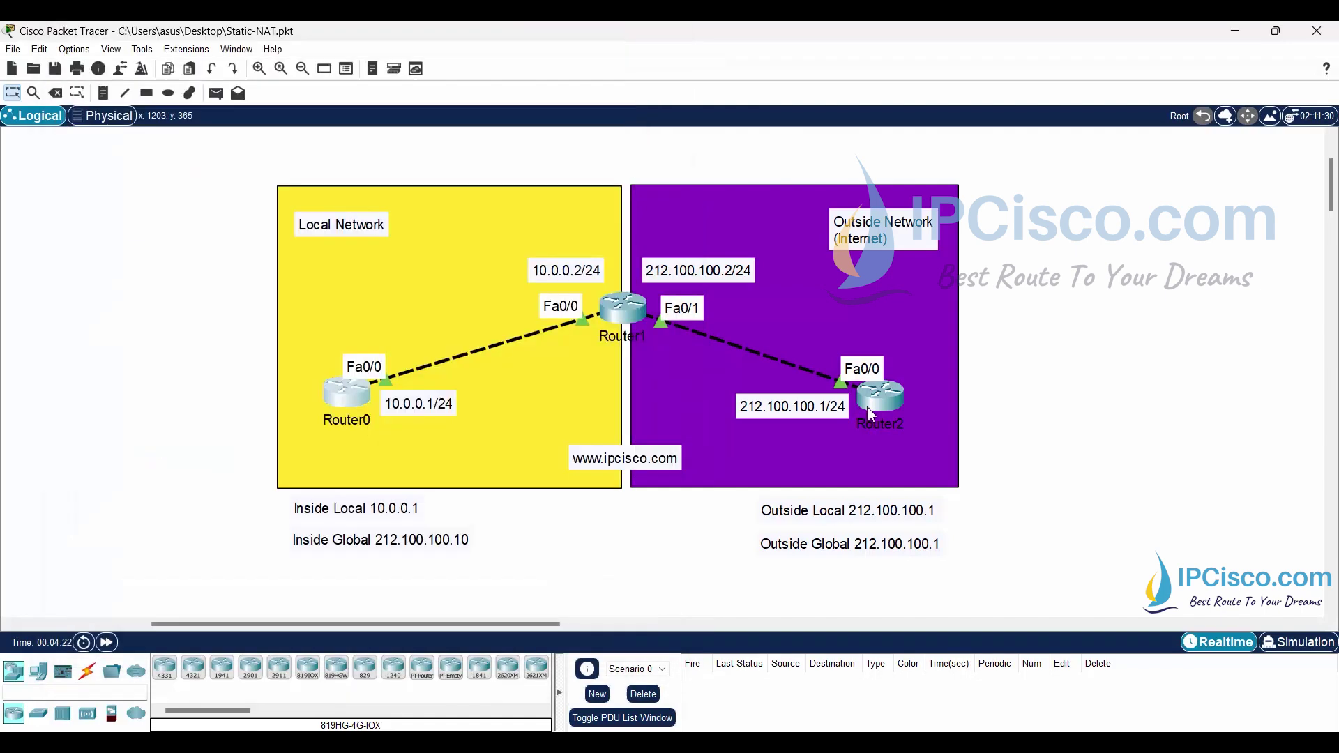
pyautogui.click(876, 398)
pyautogui.press('Return')
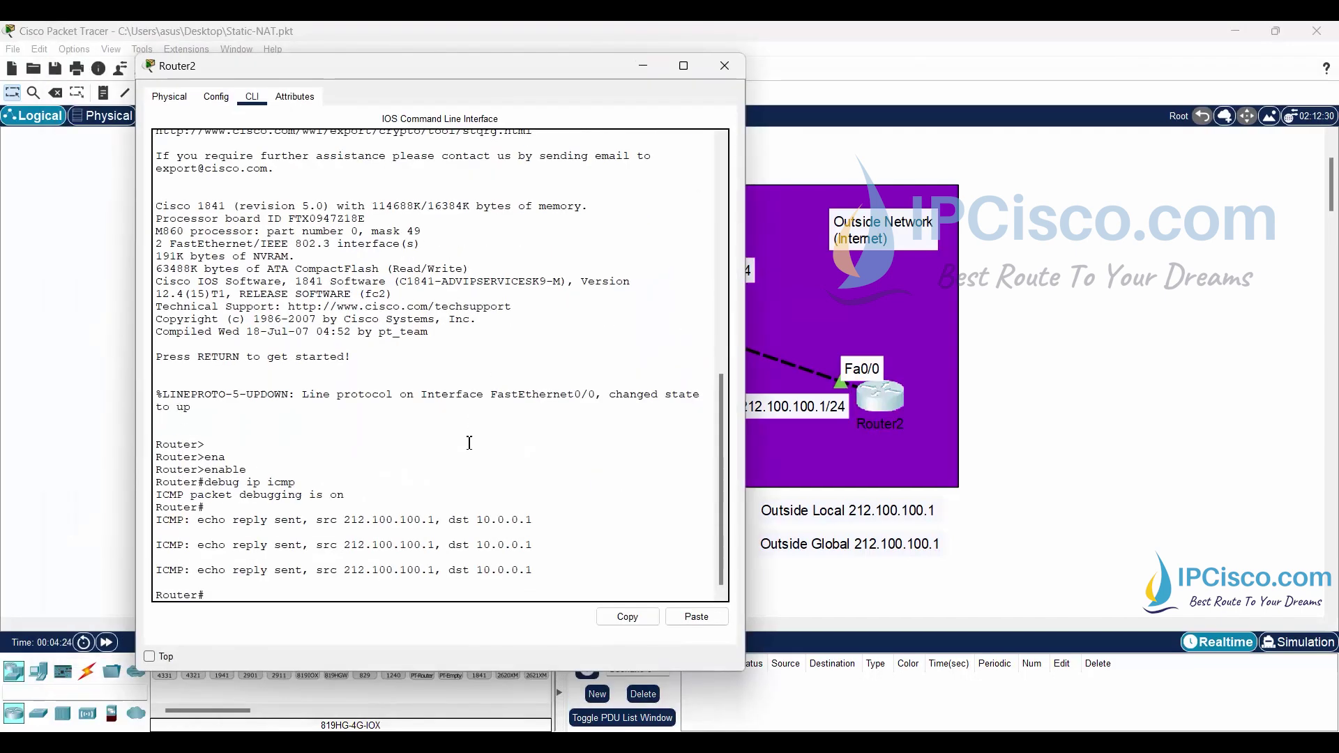
pyautogui.press('Return')
pyautogui.write('sho ru')
pyautogui.press('Tab')
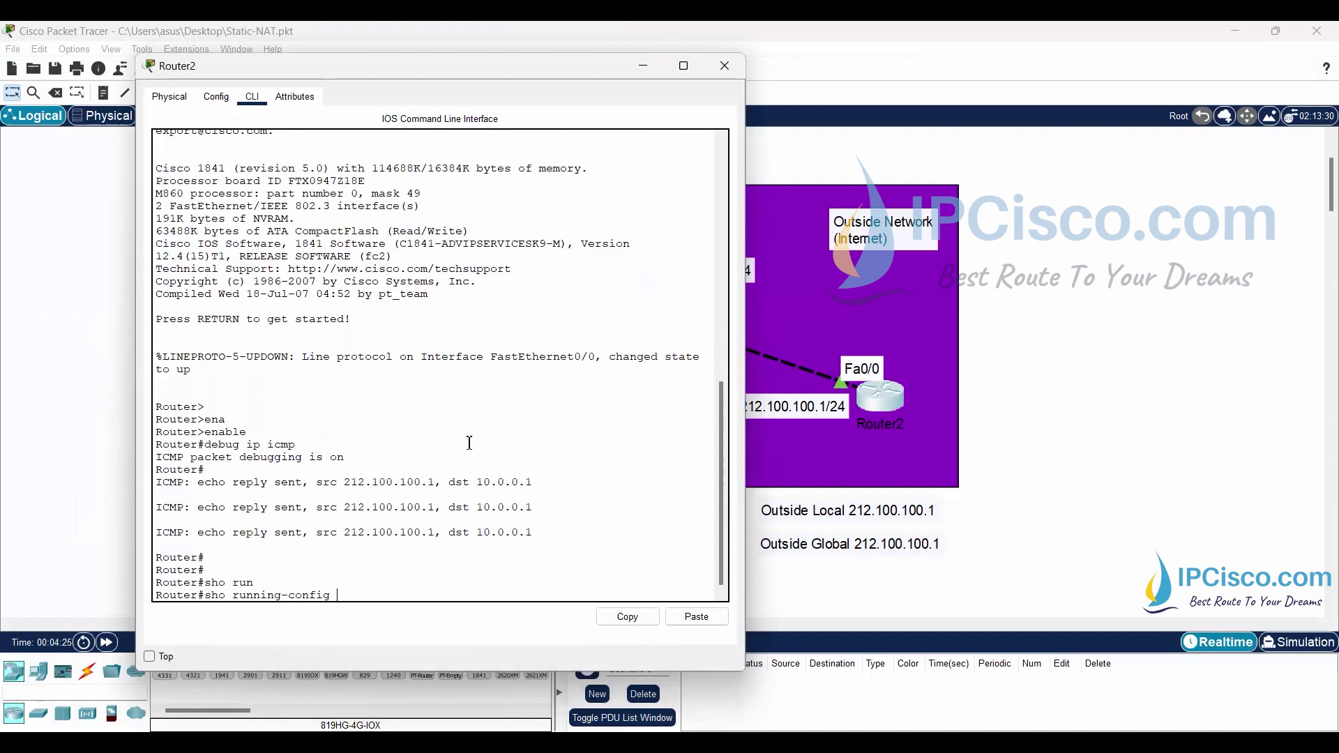
pyautogui.press('Return')
pyautogui.press('space')
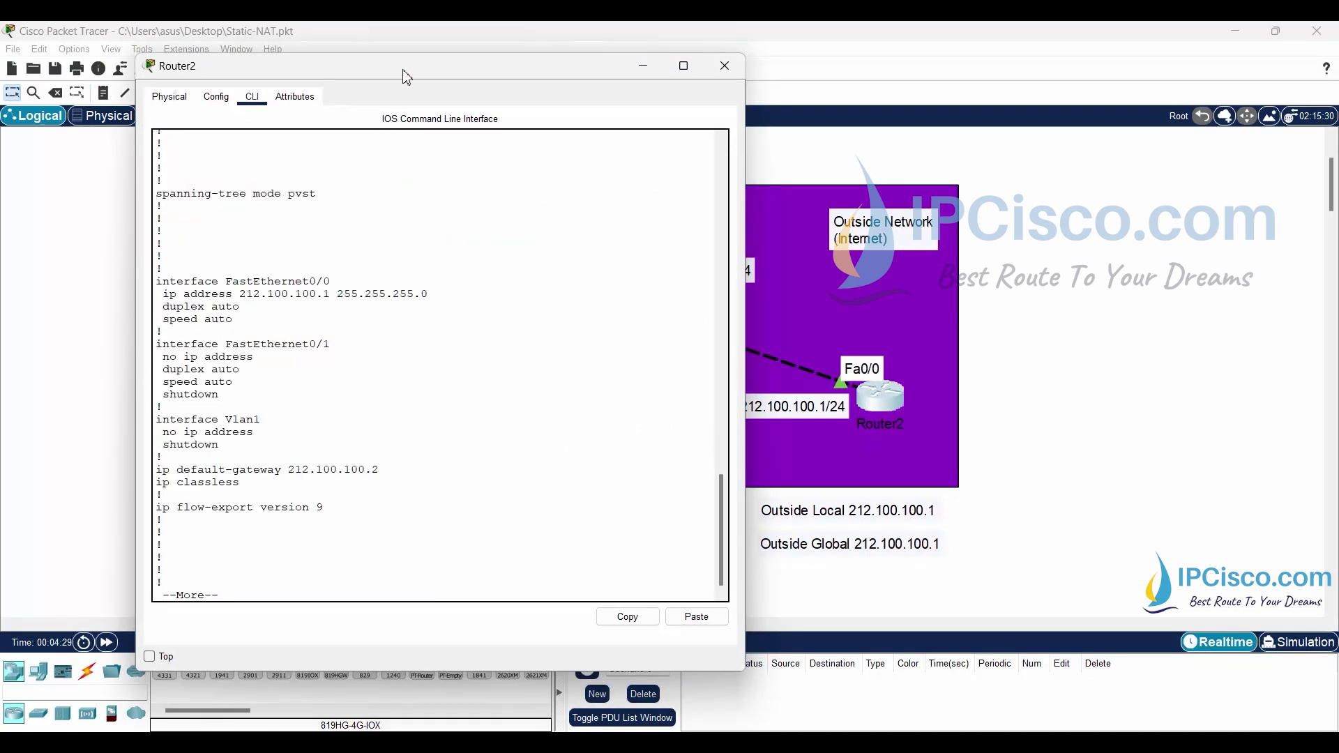
pyautogui.moveTo(404, 74); pyautogui.dragTo(295, 69)
pyautogui.moveTo(221, 289); pyautogui.dragTo(130, 289)
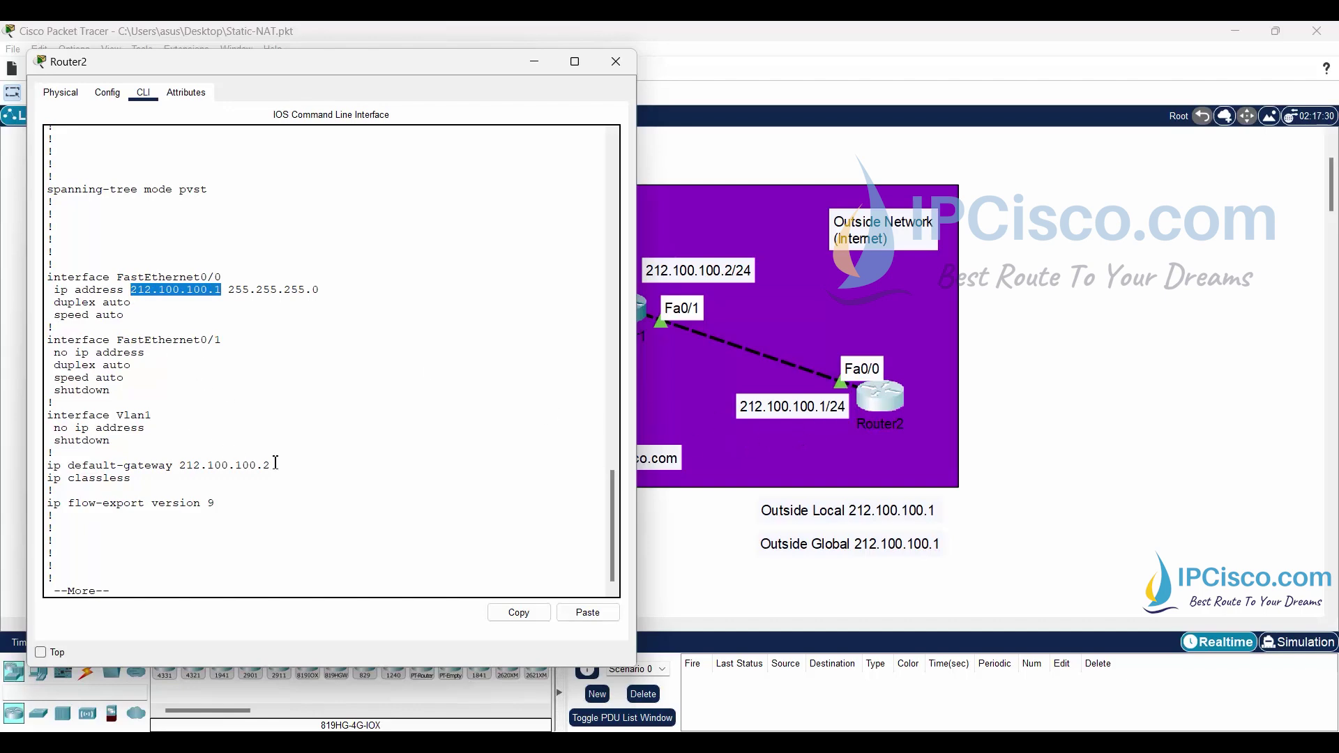
pyautogui.moveTo(274, 466); pyautogui.dragTo(52, 464)
pyautogui.click(534, 60)
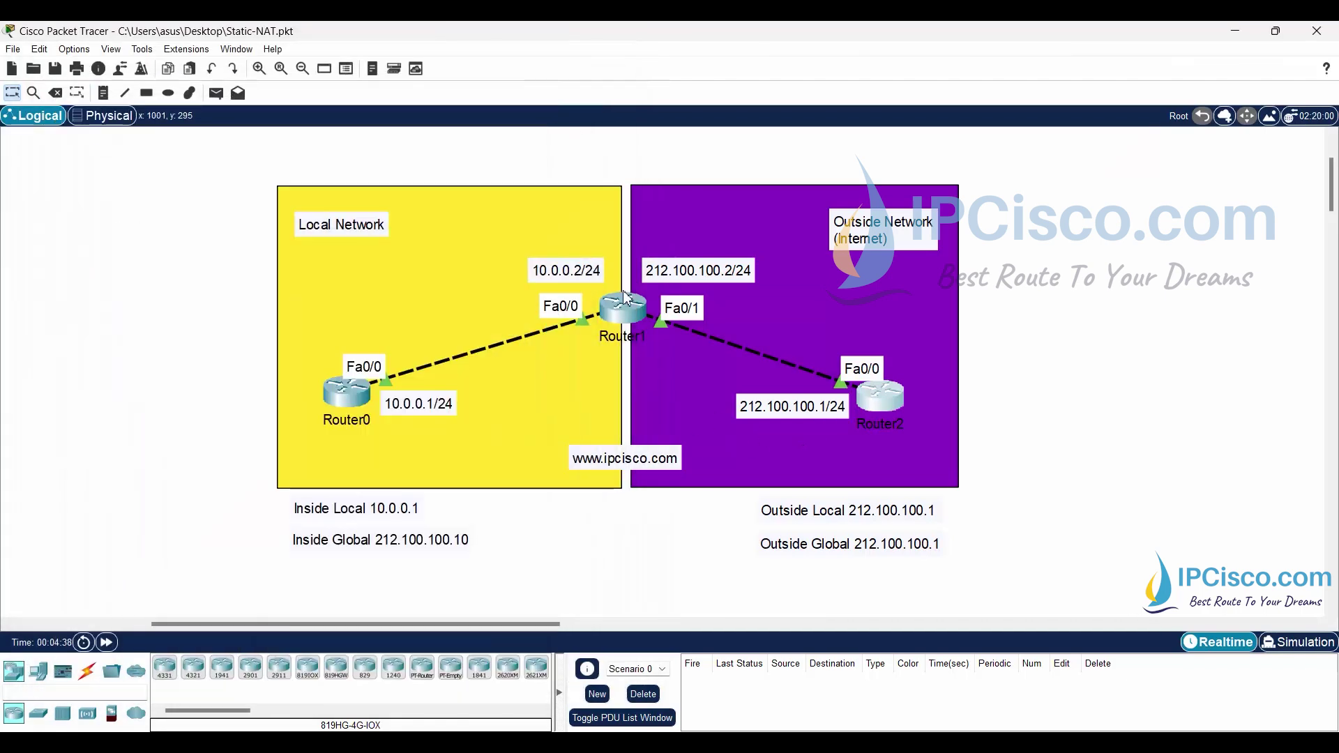
pyautogui.click(623, 308)
pyautogui.click(634, 157)
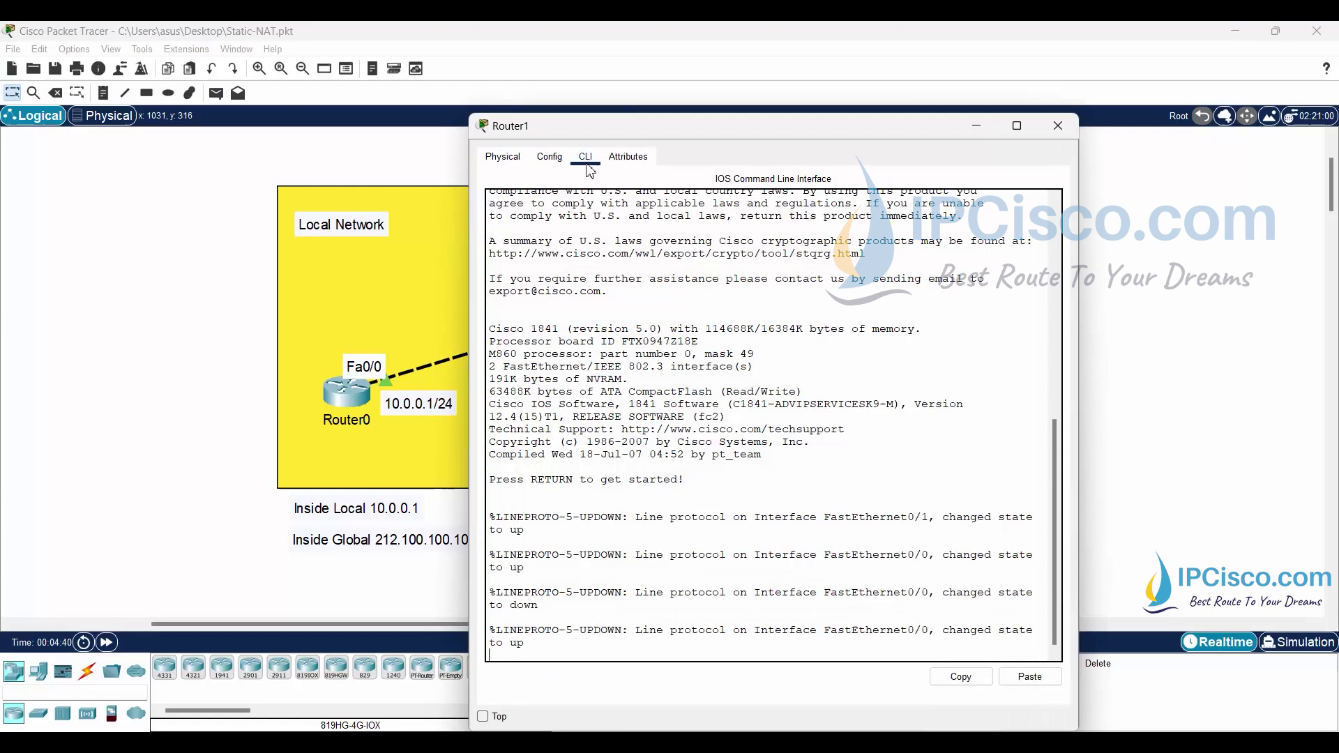
pyautogui.moveTo(654, 131)
pyautogui.mouseDown()
pyautogui.moveTo(654, 173)
pyautogui.moveTo(852, 70)
pyautogui.mouseUp()
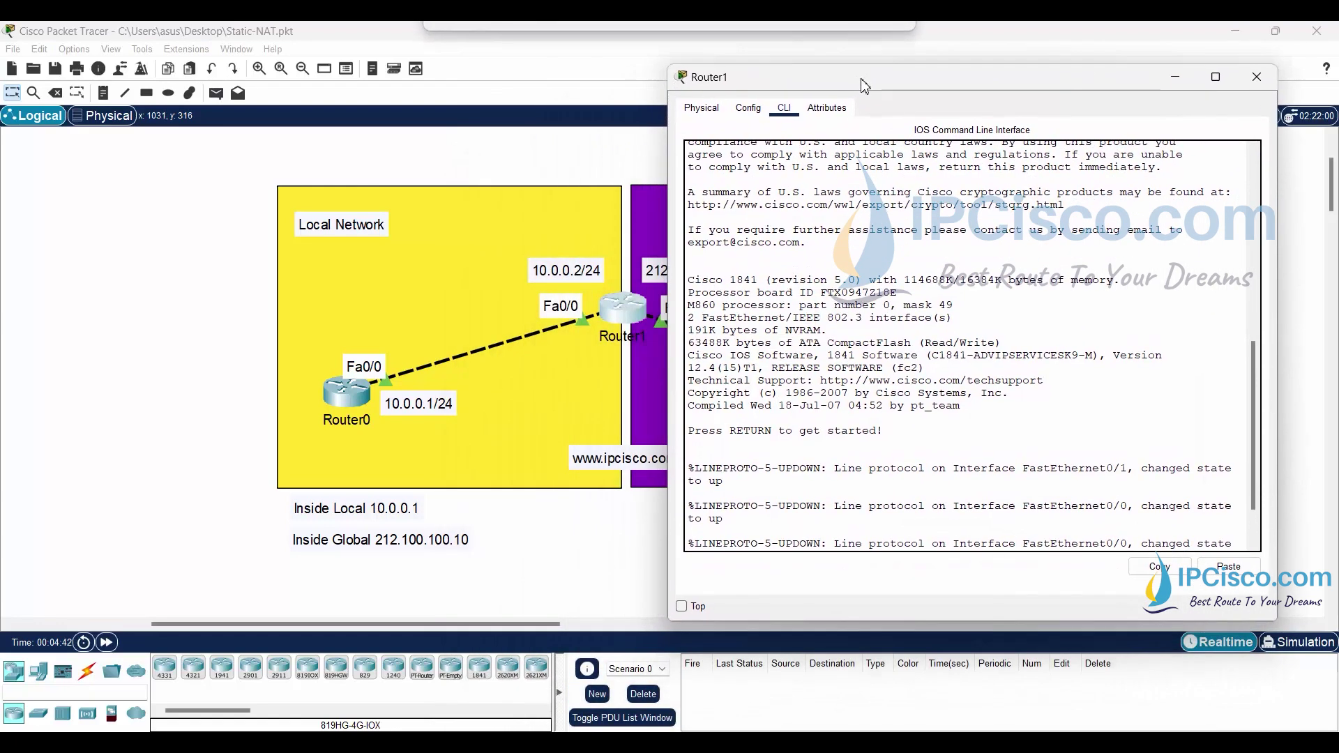
pyautogui.press('Return')
pyautogui.press('Return')
pyautogui.press('Return')
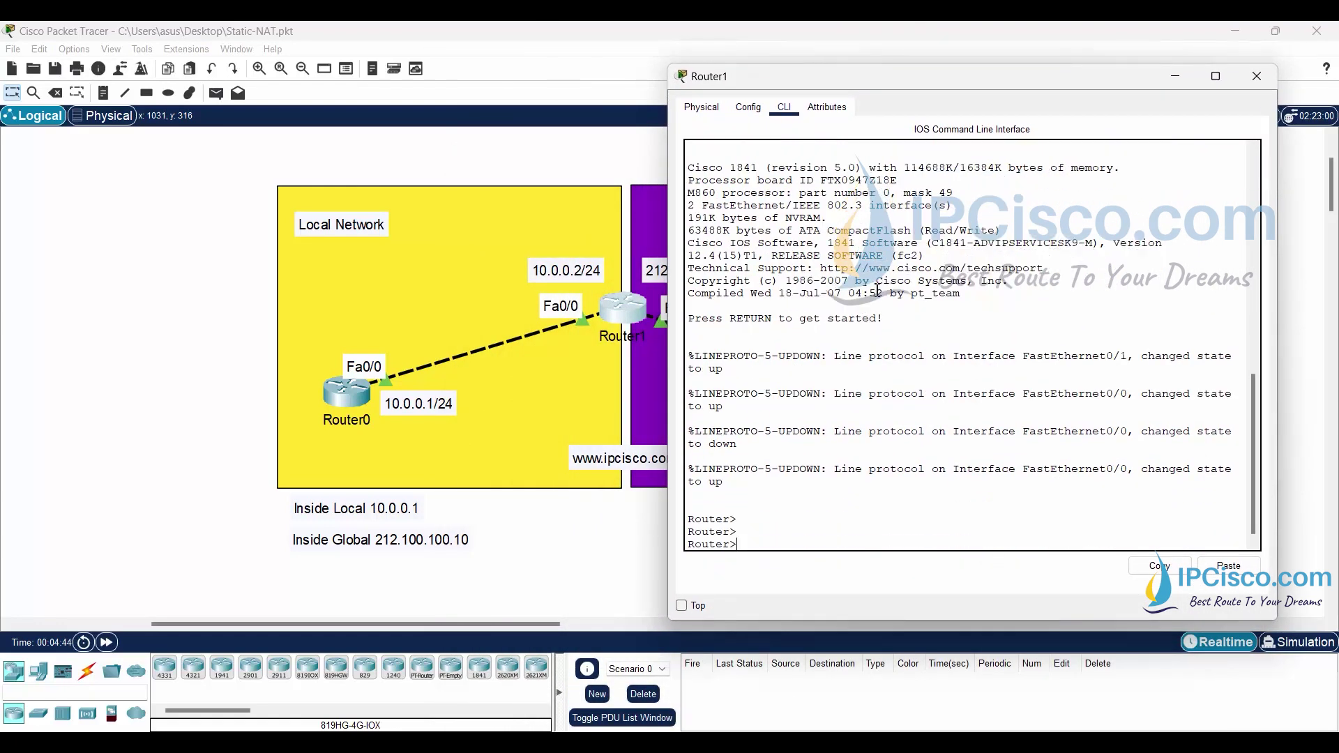
pyautogui.write('en')
pyautogui.press('Tab')
pyautogui.press('Return')
pyautogui.write('sho ')
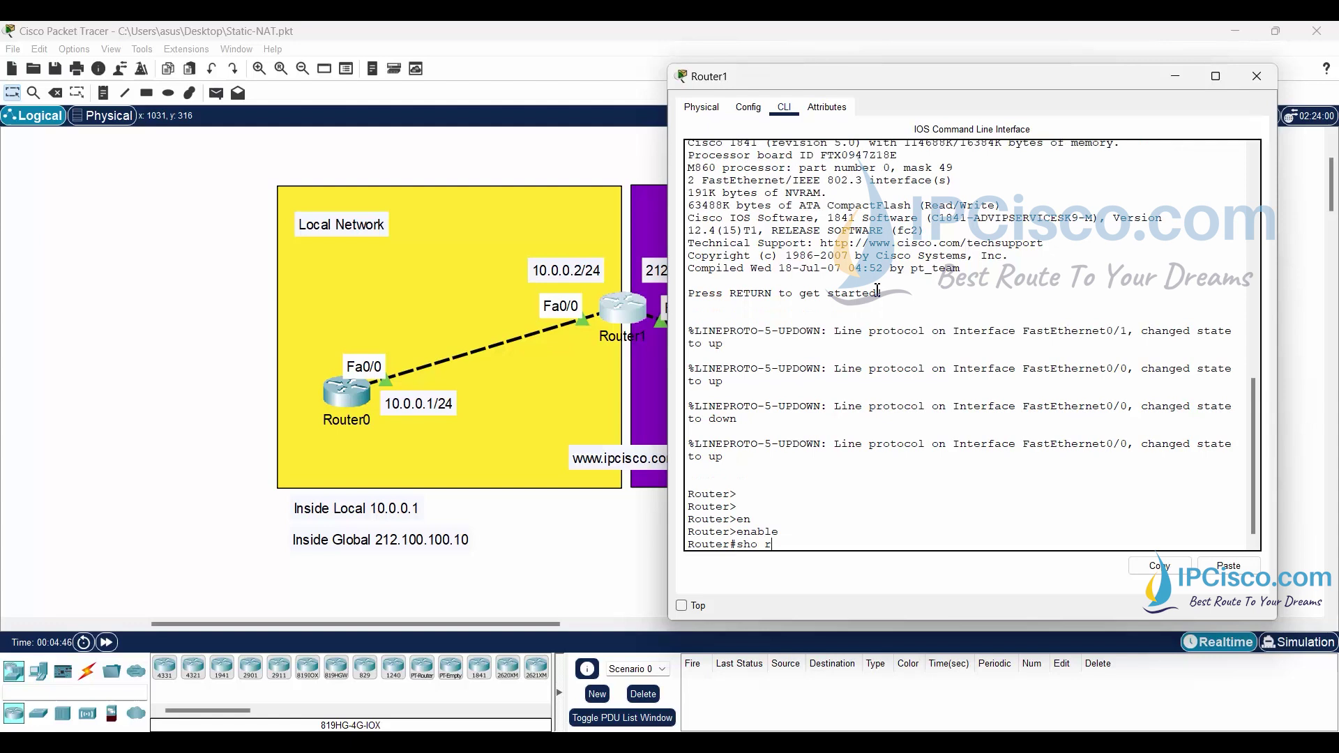
pyautogui.write('run')
pyautogui.press('Tab')
pyautogui.press('Return')
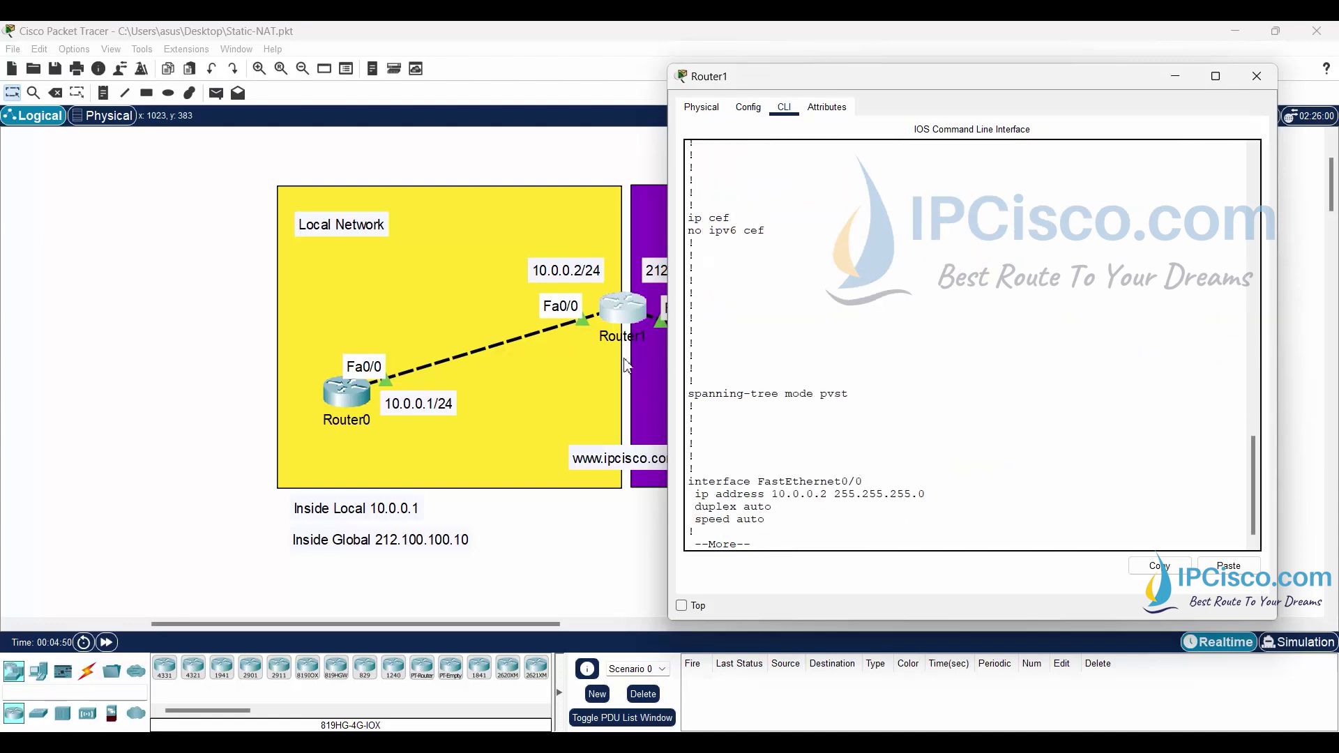
pyautogui.press('space')
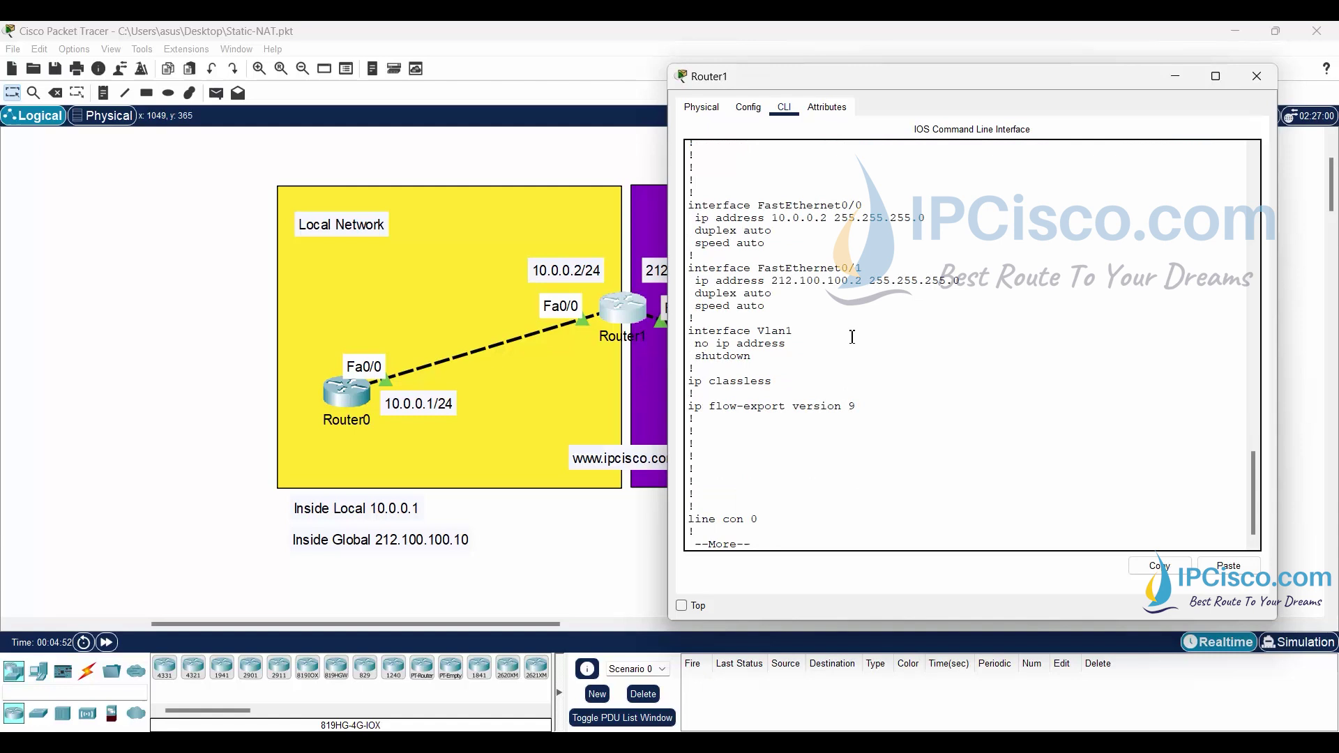
pyautogui.moveTo(972, 283); pyautogui.dragTo(767, 283)
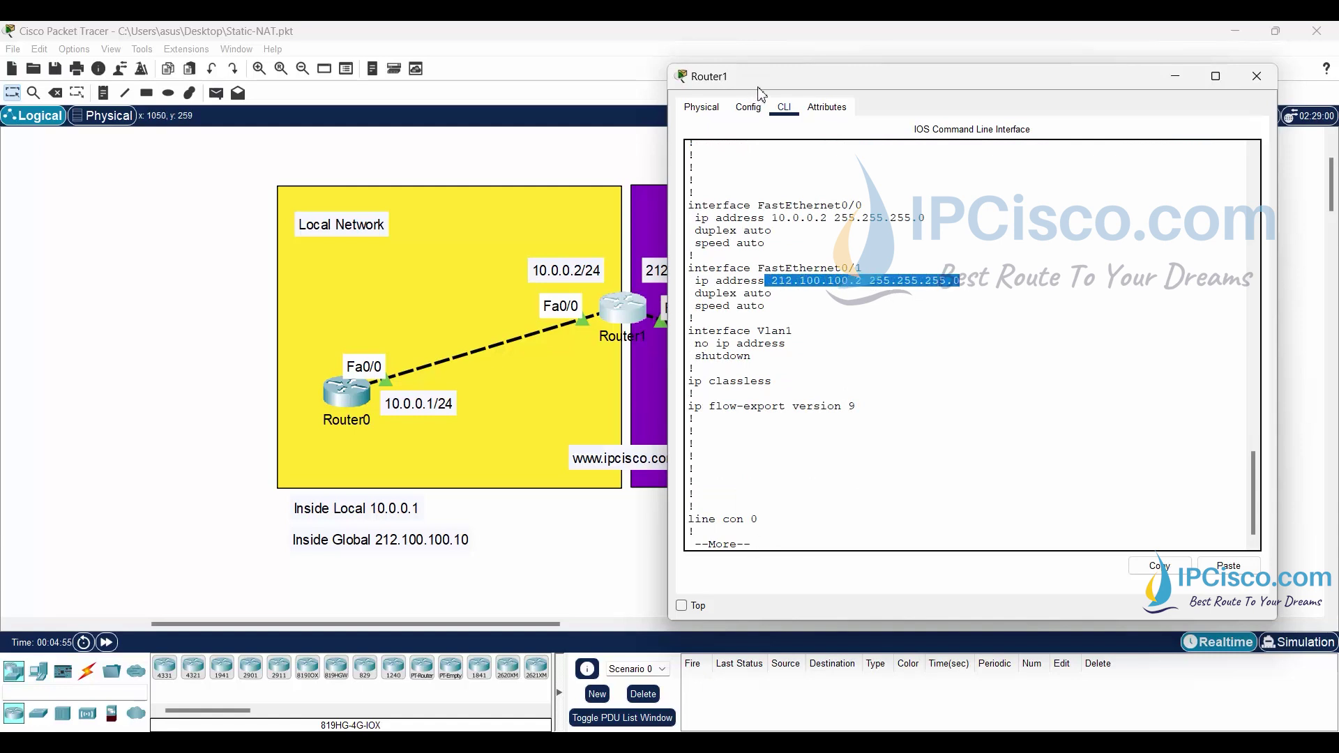
pyautogui.moveTo(762, 87); pyautogui.dragTo(863, 81)
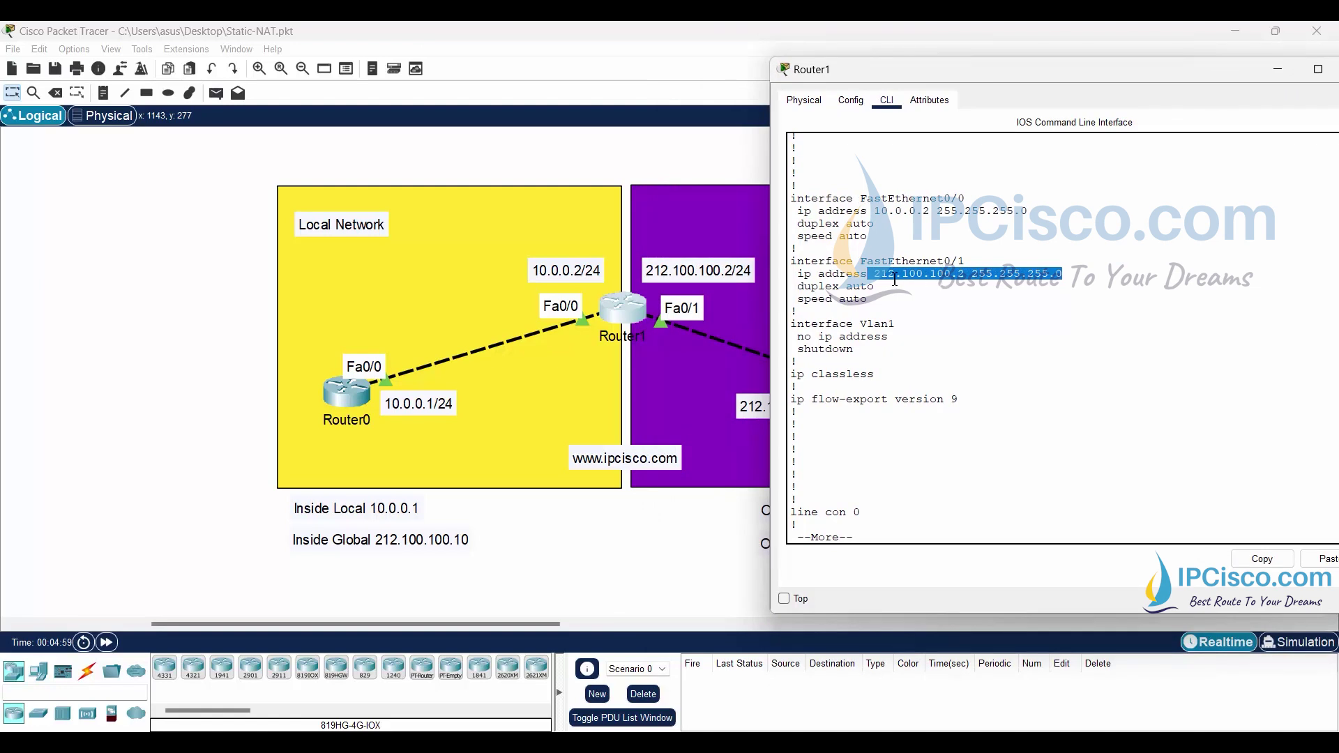
pyautogui.click(903, 279)
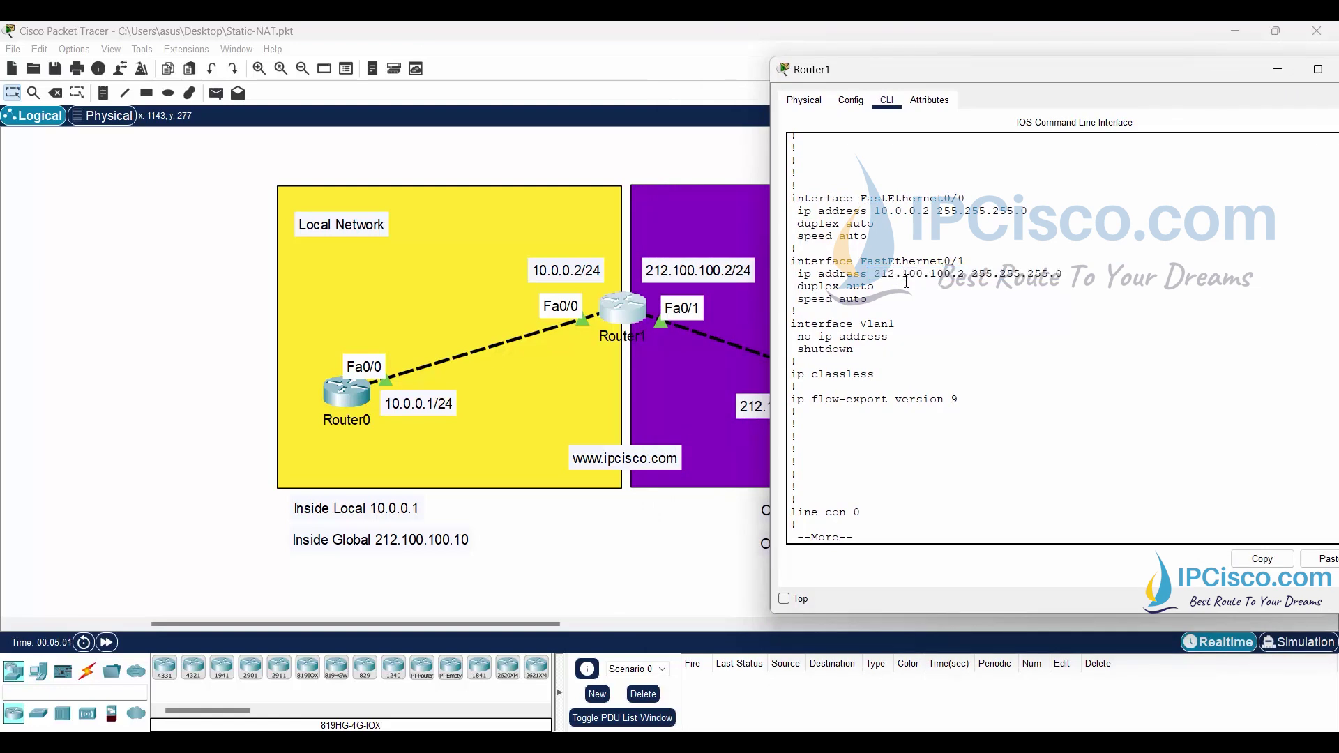
pyautogui.press('space')
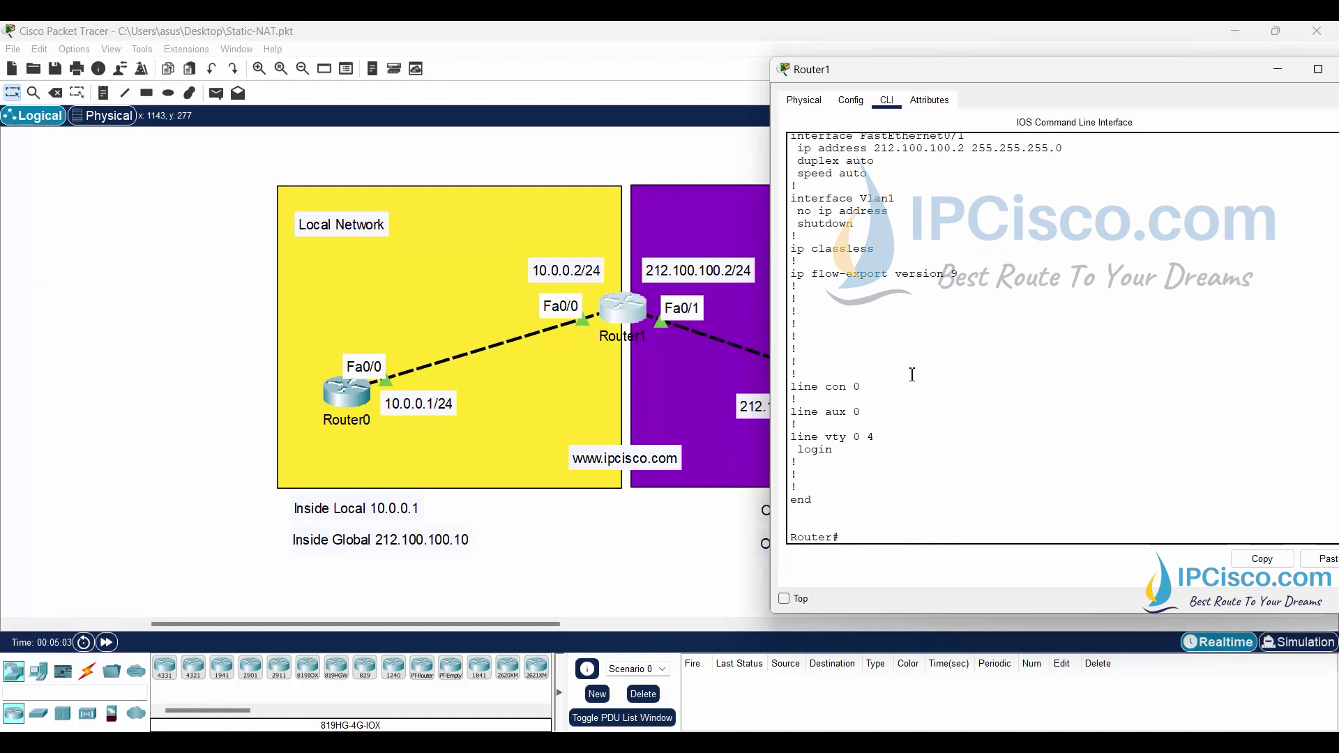
pyautogui.moveTo(1081, 75); pyautogui.dragTo(941, 67)
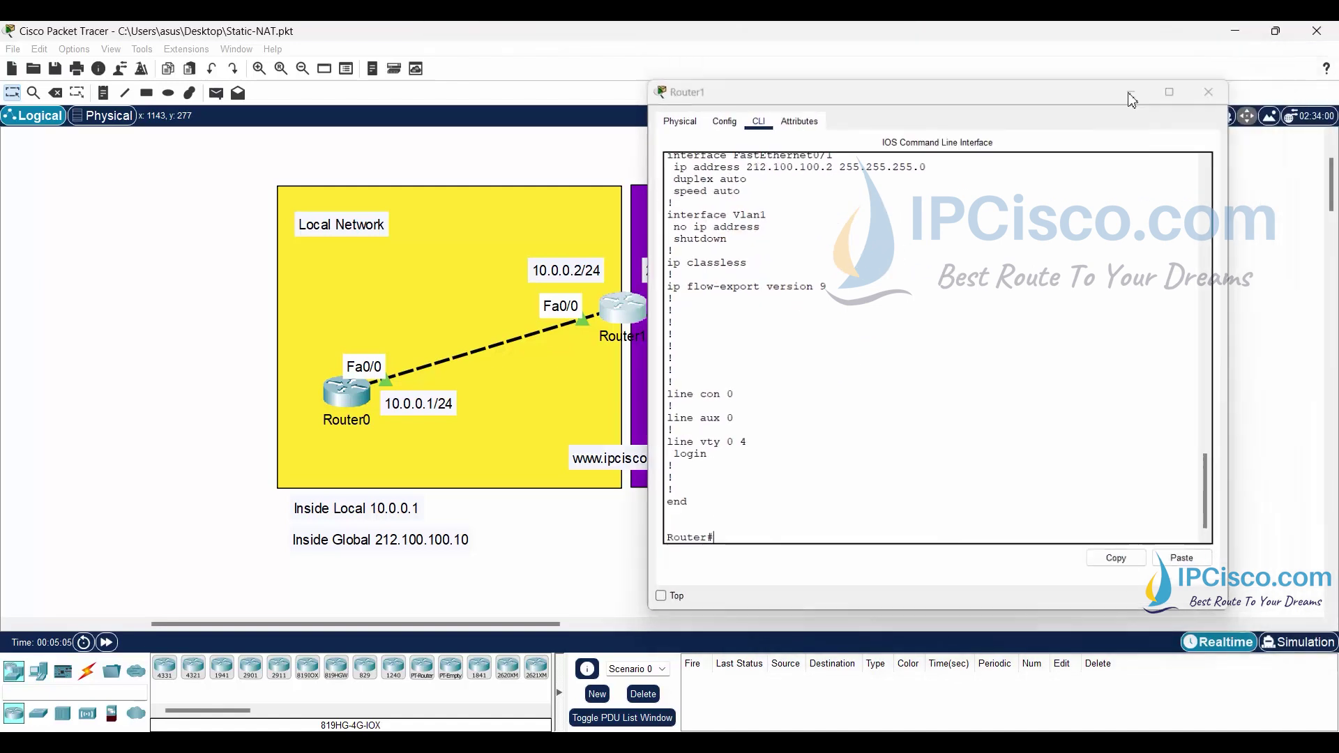
# - Ping 212.100.100.1 again from Router0's CLI, getting 5/5 replies
pyautogui.click(1227, 61)
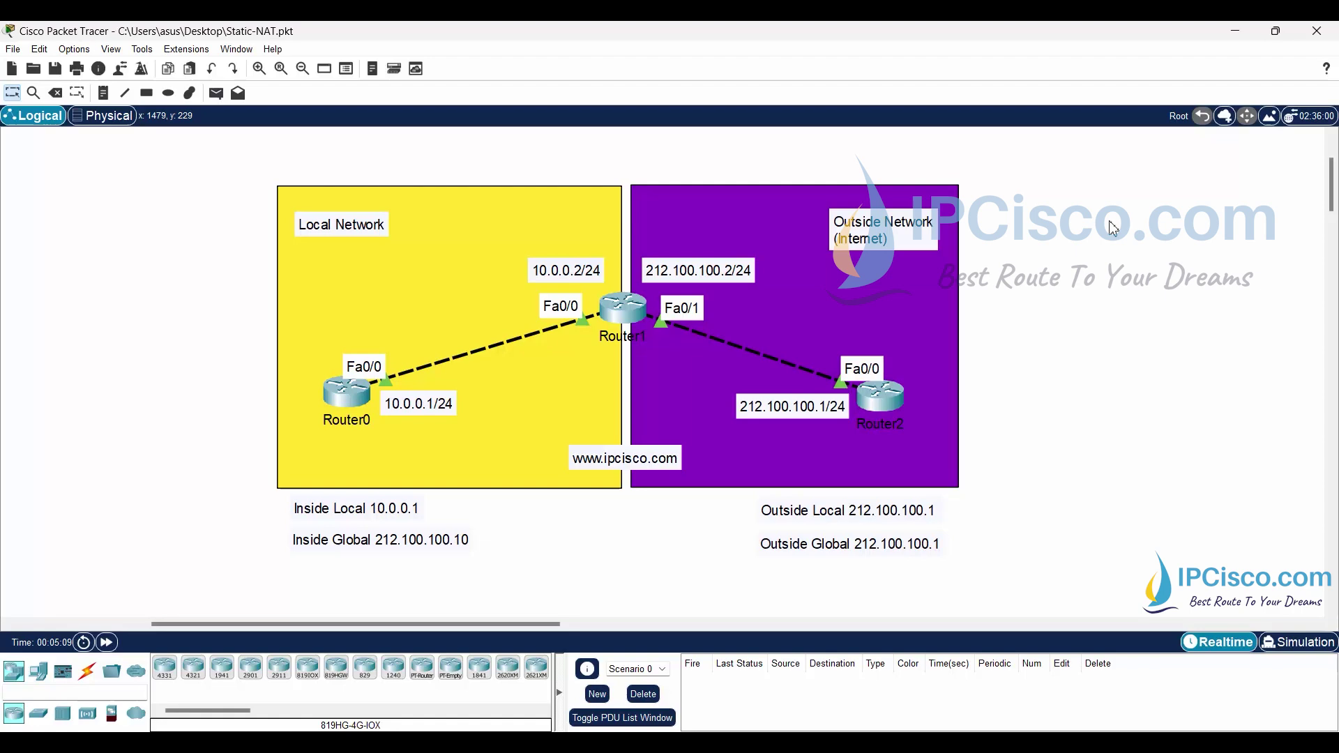
pyautogui.click(347, 393)
pyautogui.press('Return')
pyautogui.press('Return')
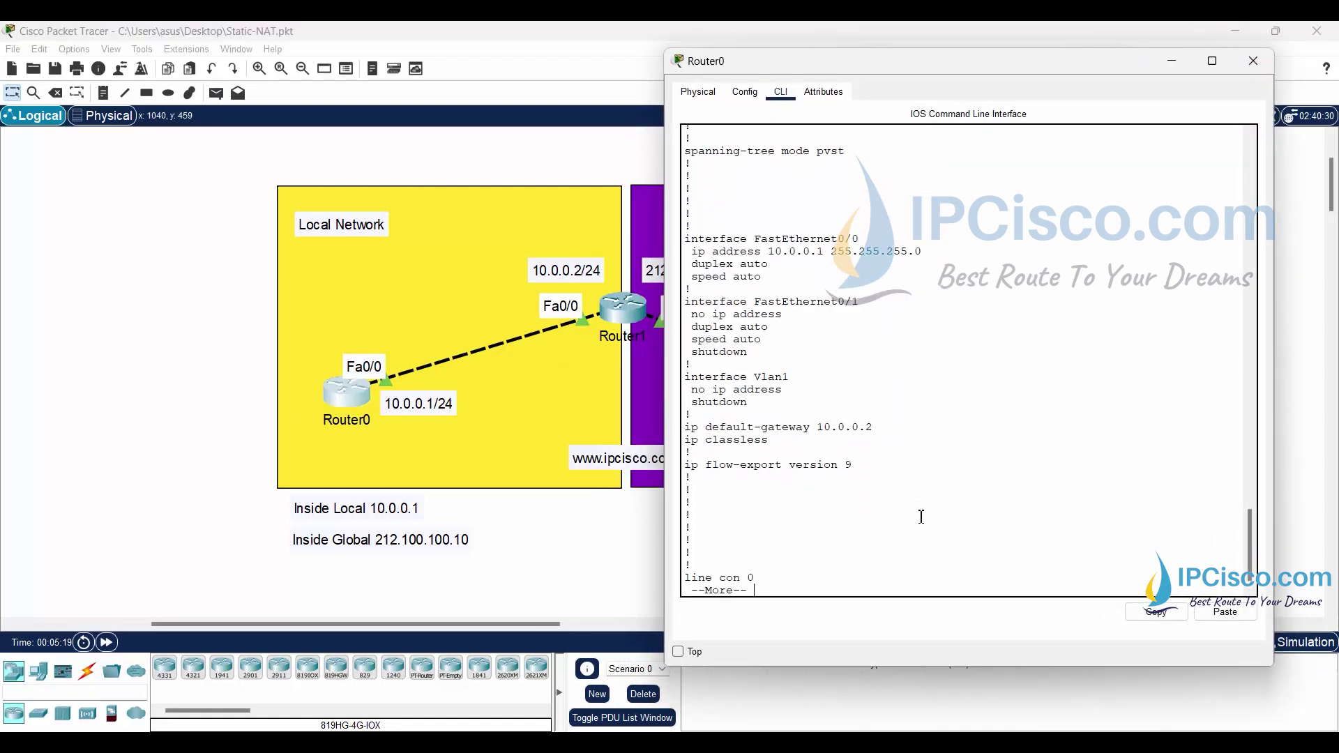
pyautogui.press('Return')
pyautogui.press('Return')
pyautogui.press('Return')
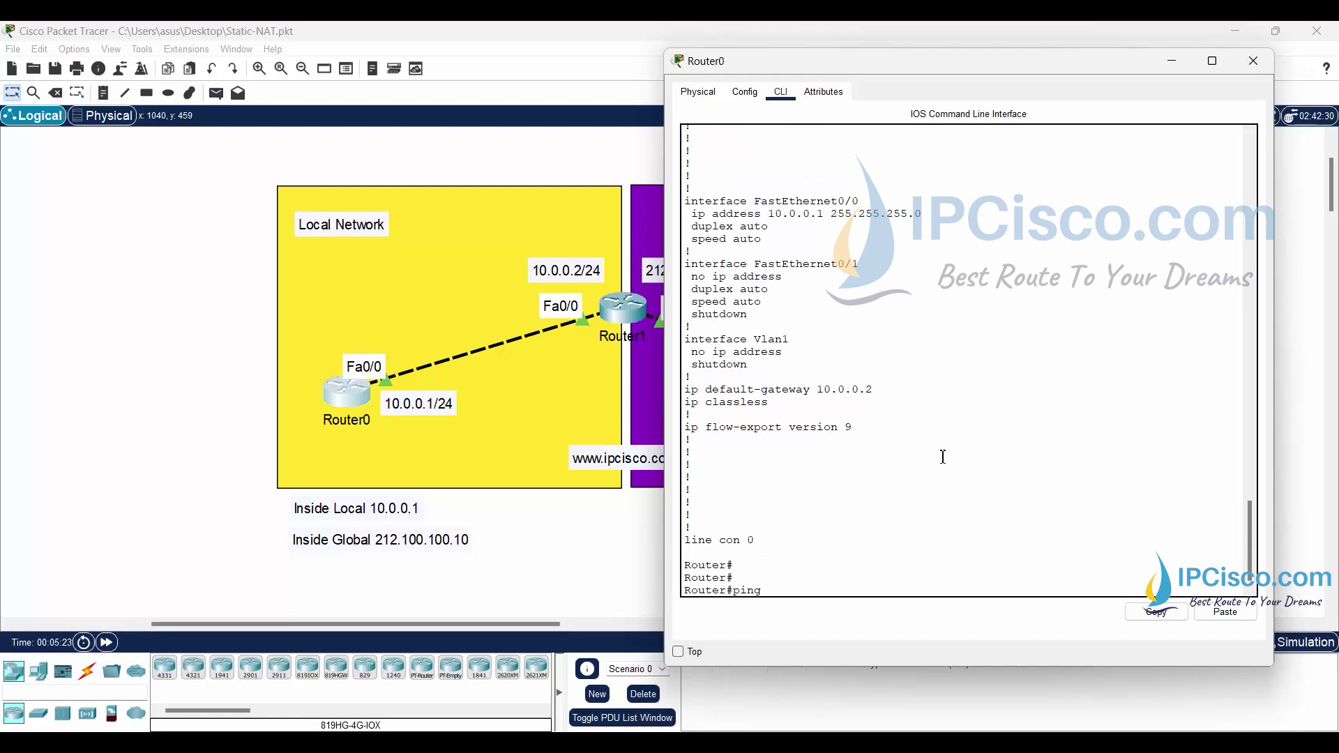
pyautogui.moveTo(982, 62); pyautogui.dragTo(555, 62)
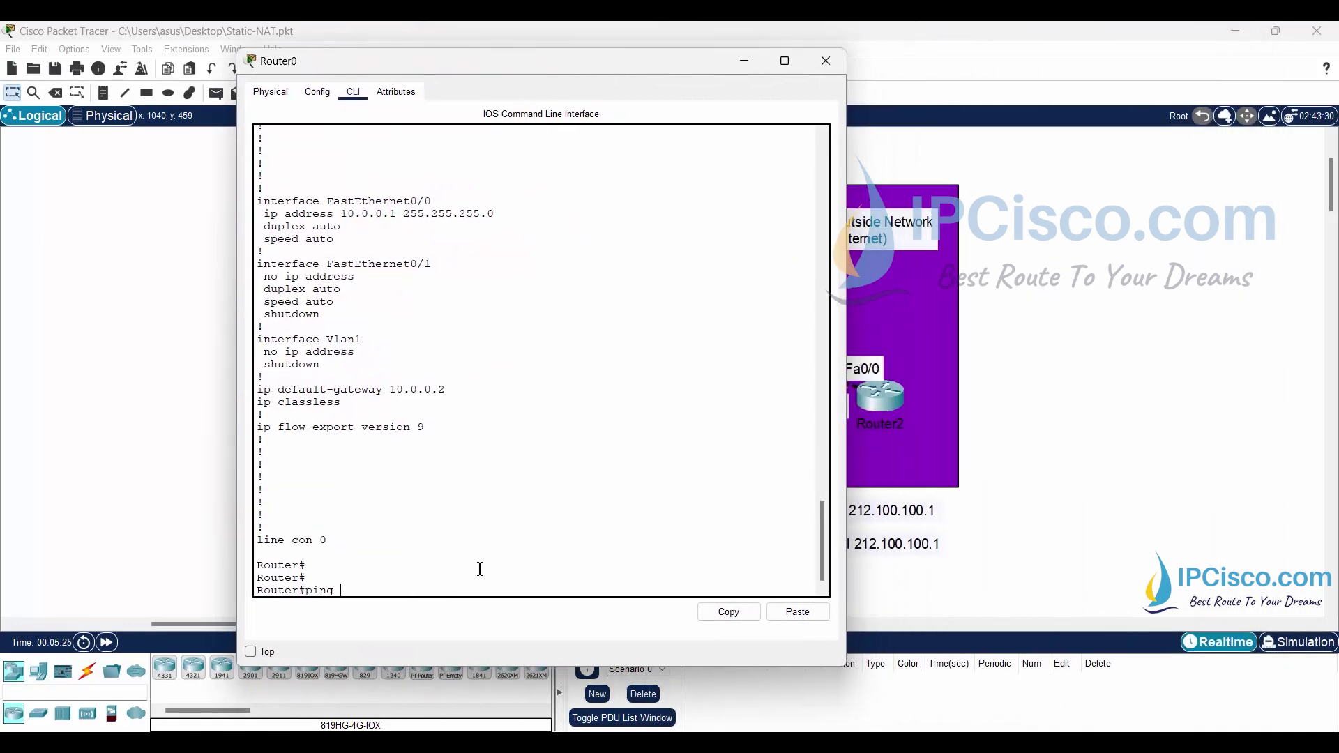
pyautogui.write('212.100.100.1')
pyautogui.press('Return')
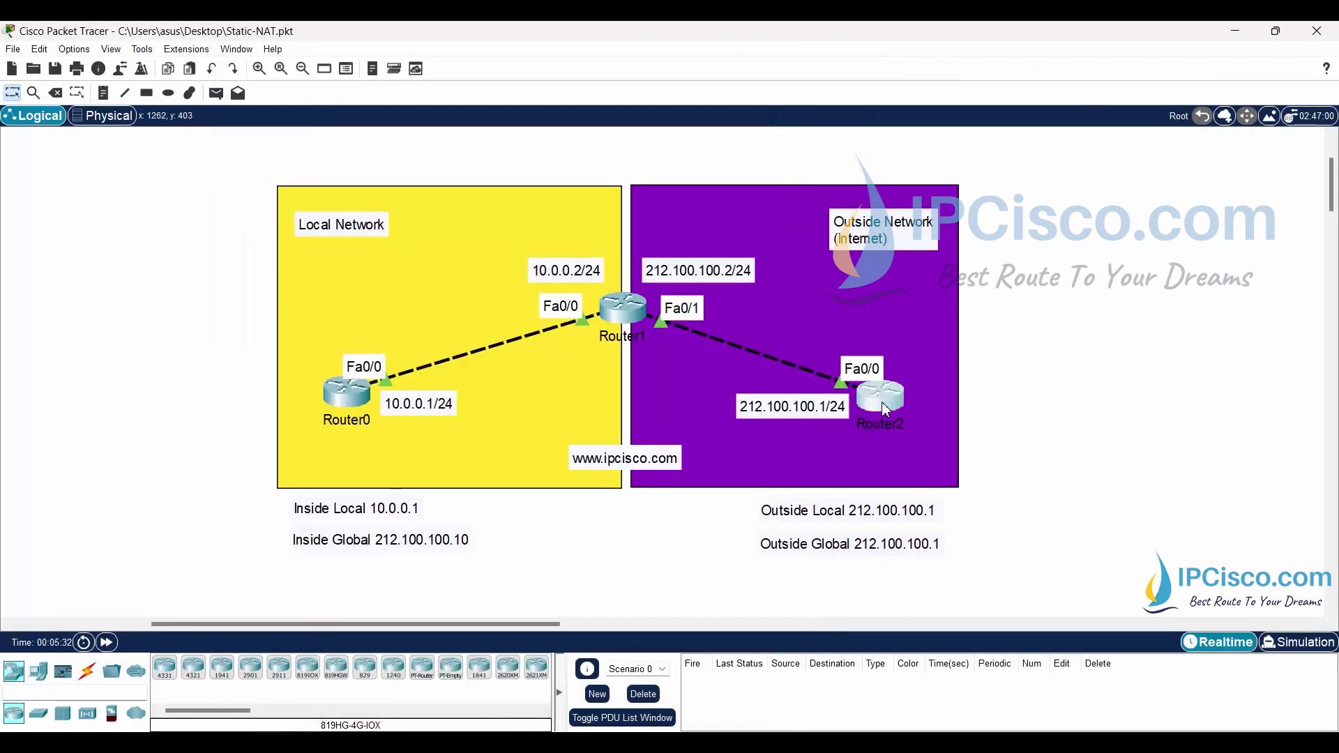
# - Check Router2's debug replies to 10.0.0.1, then close Router0's console
pyautogui.click(881, 403)
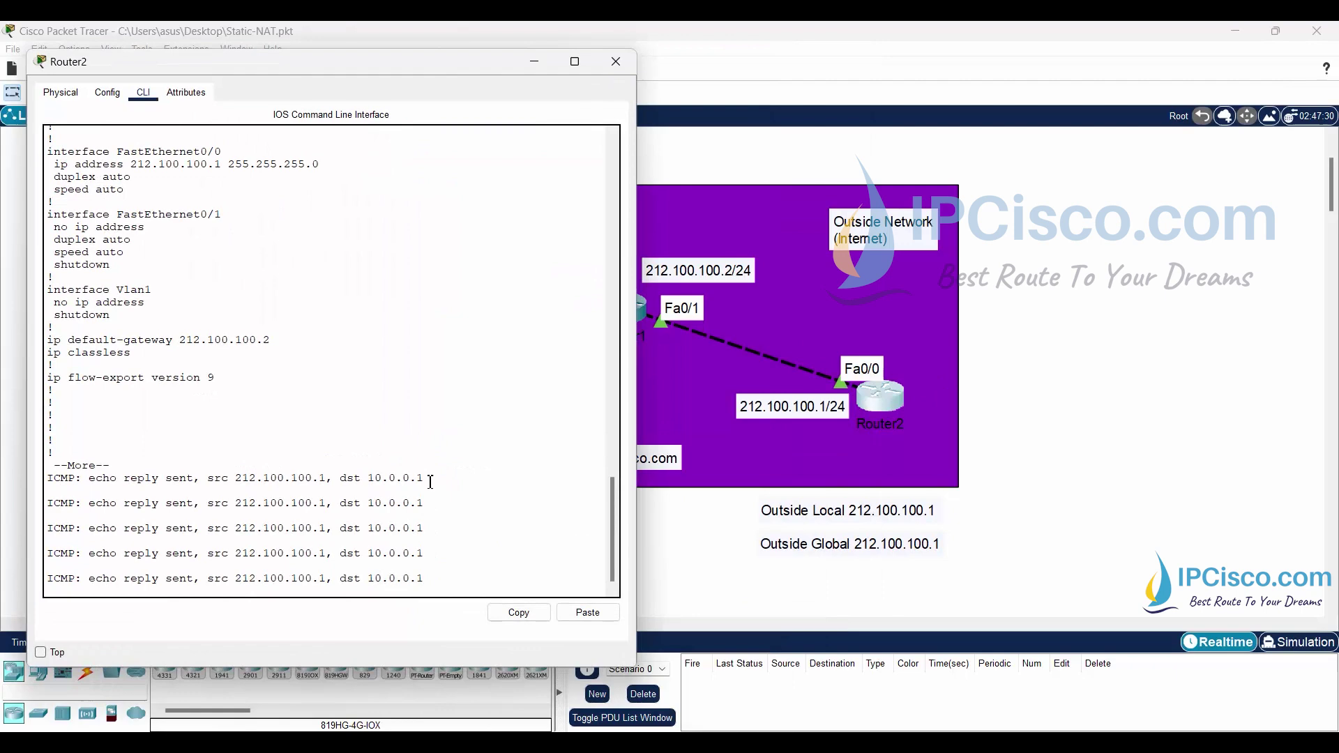
pyautogui.moveTo(425, 478); pyautogui.dragTo(367, 478)
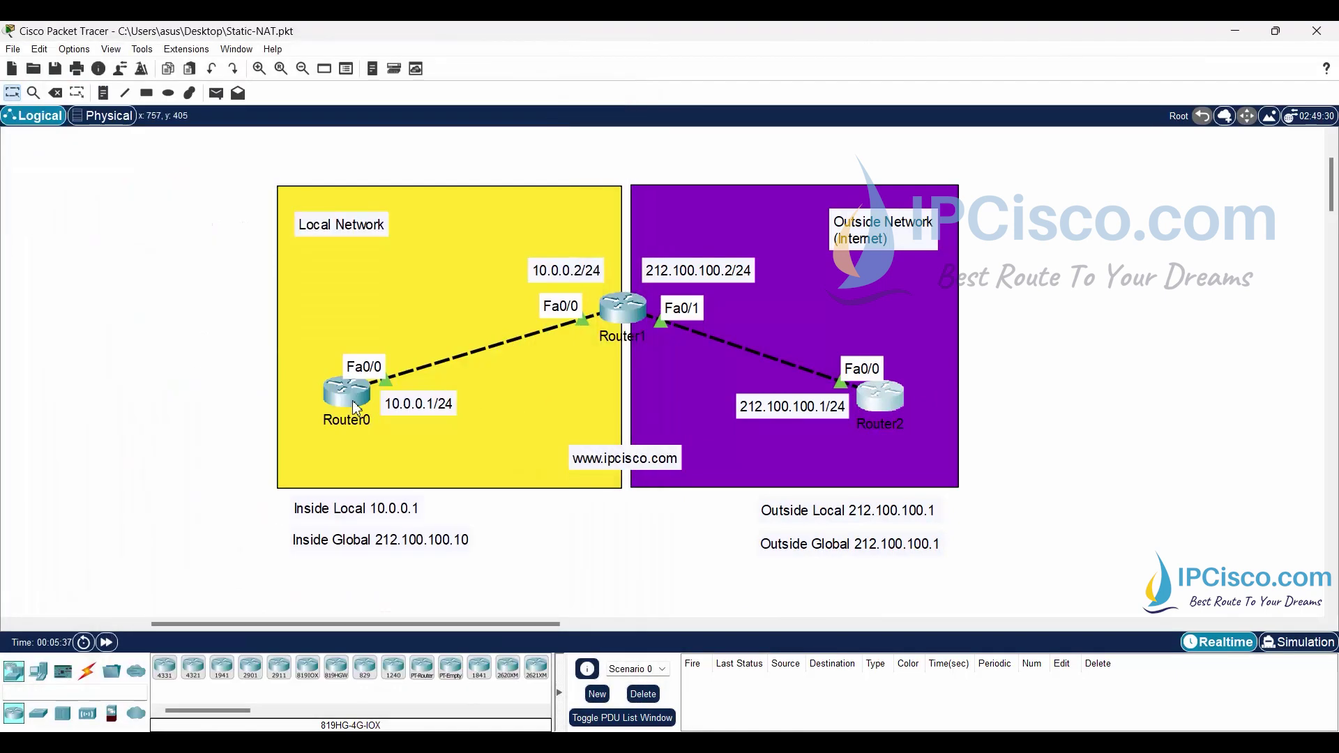
pyautogui.click(352, 401)
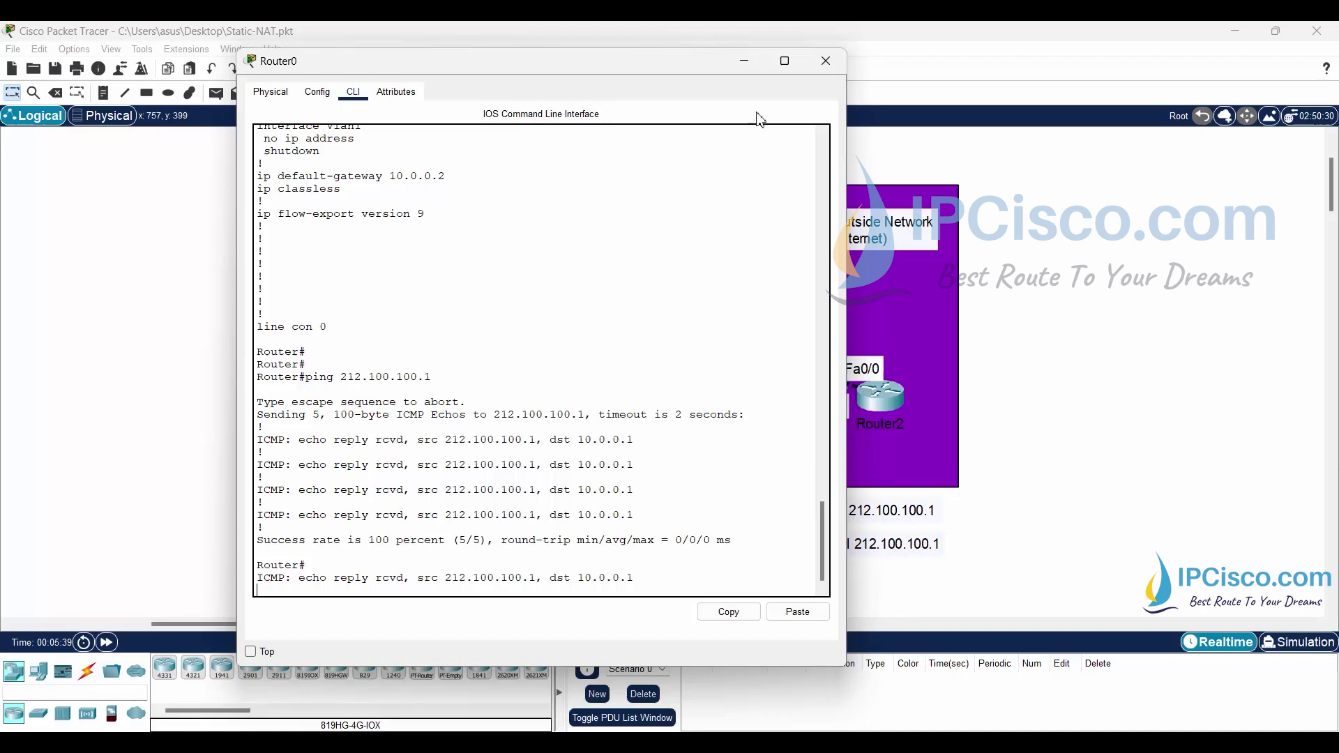
pyautogui.click(825, 60)
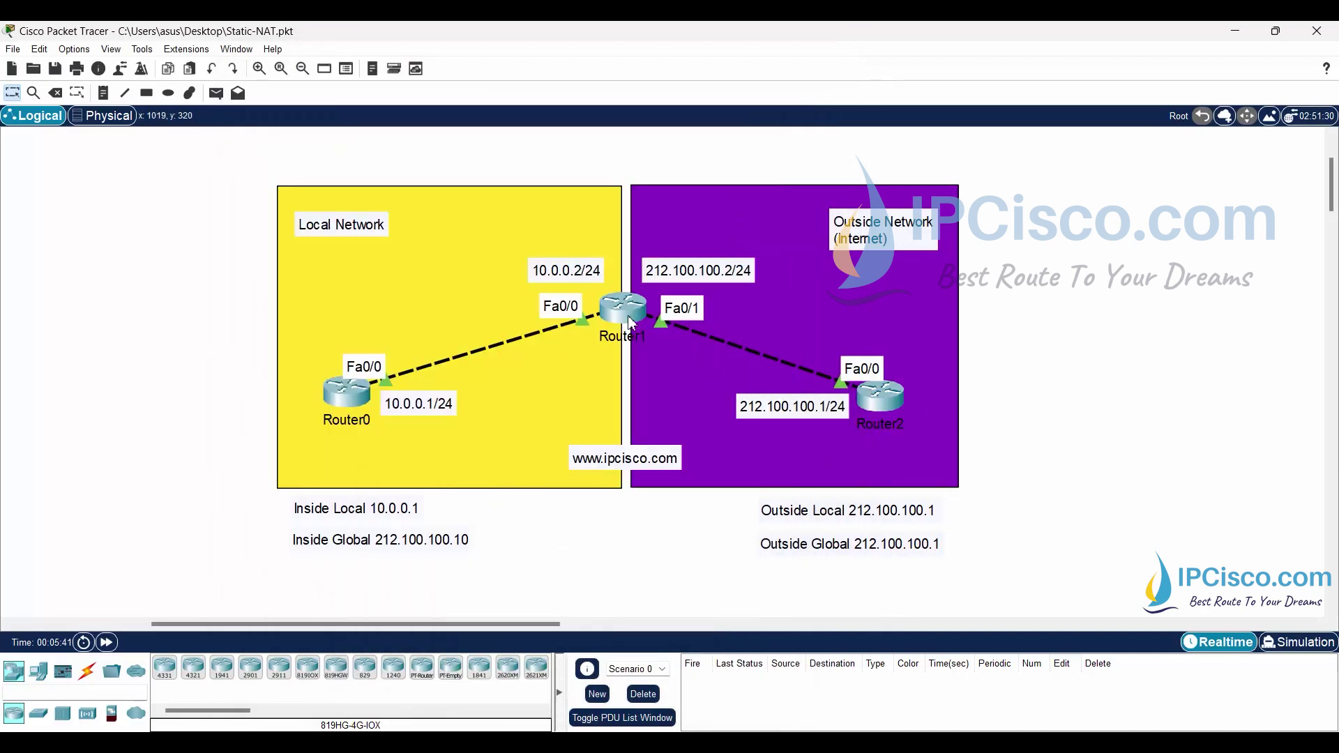
# - On Router1, enter configuration mode and set FastEthernet 0/0 as NAT inside
pyautogui.click(626, 312)
pyautogui.press('Return')
pyautogui.press('Return')
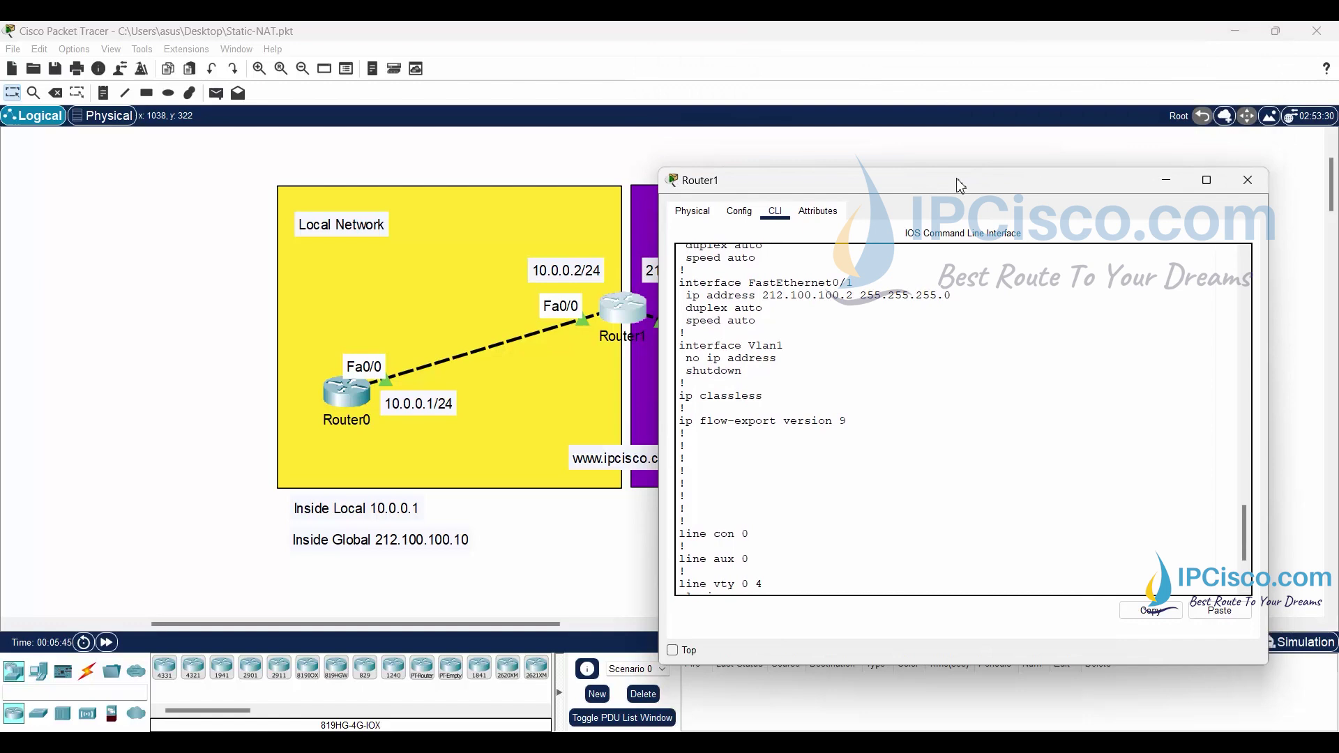
pyautogui.moveTo(972, 58); pyautogui.dragTo(983, 62)
pyautogui.scroll(-2, 879, 305)
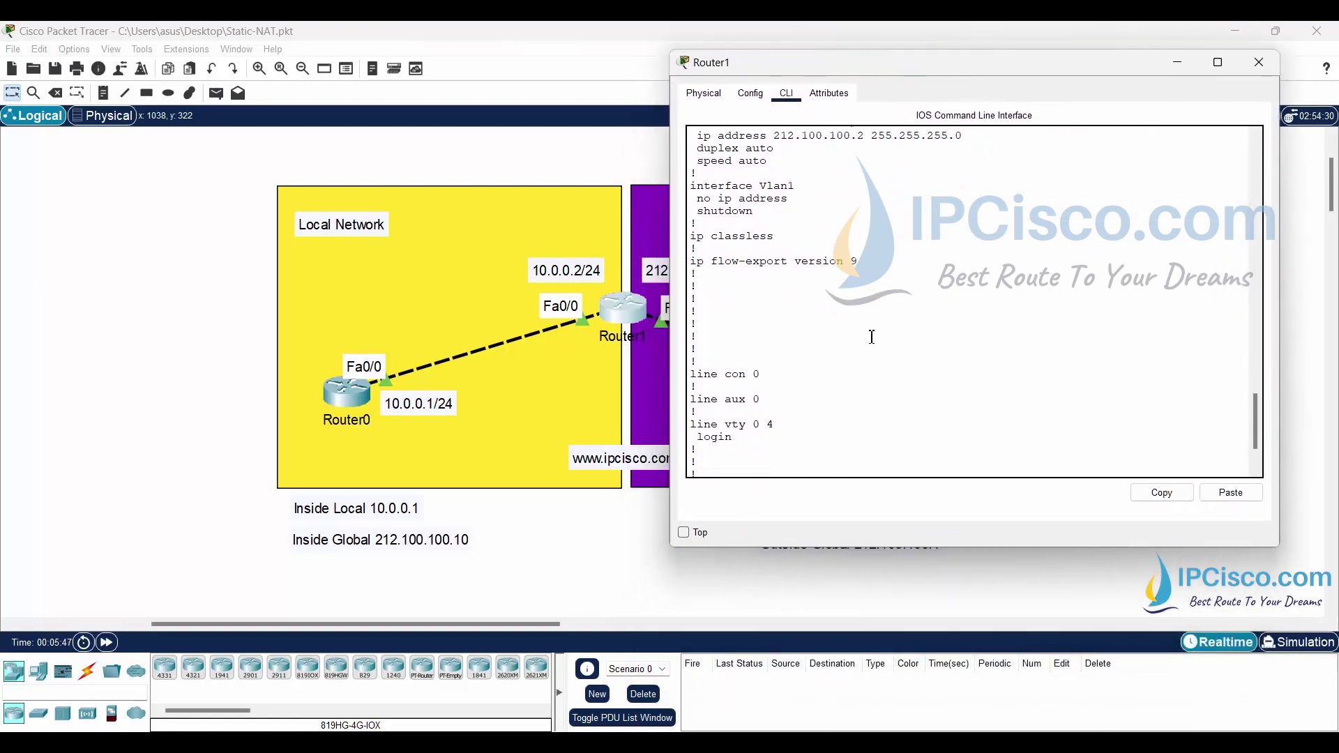
pyautogui.scroll(-3, 867, 345)
pyautogui.write('inter')
pyautogui.press('Return')
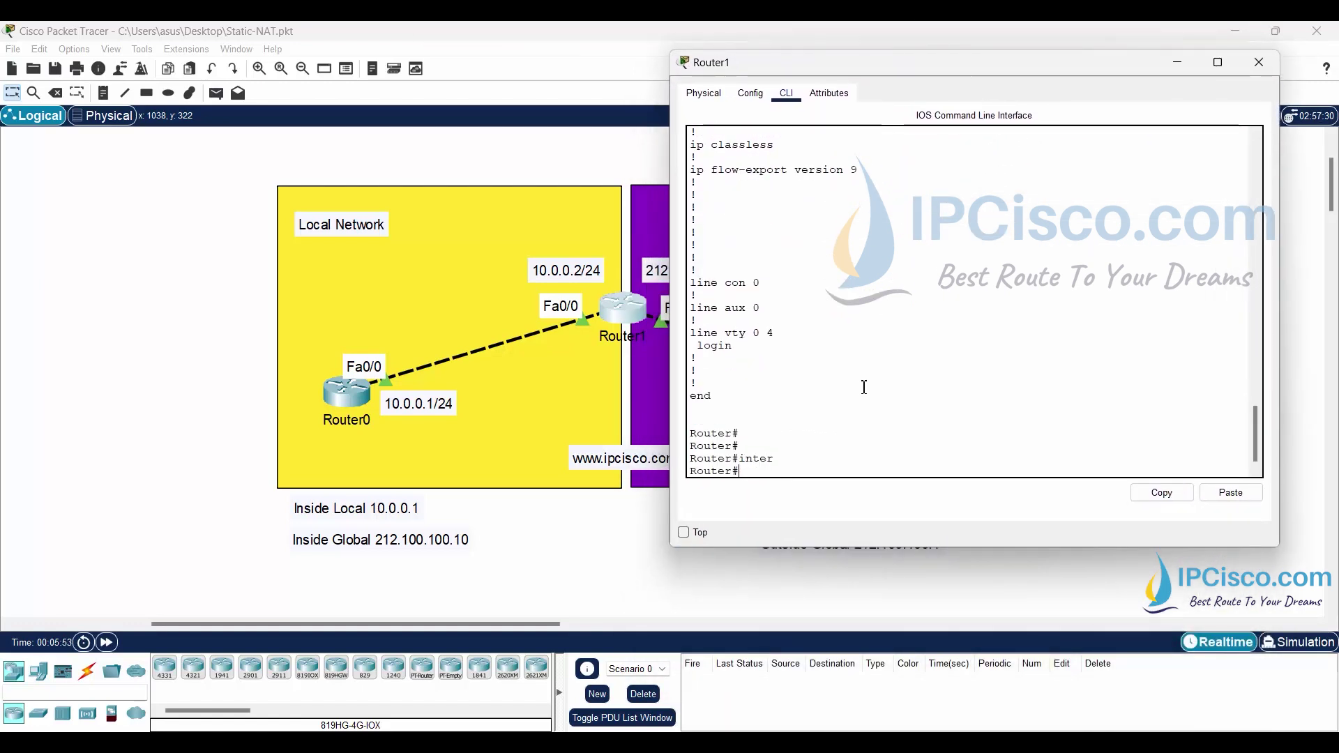
pyautogui.write('conf t')
pyautogui.press('Tab')
pyautogui.press('Return')
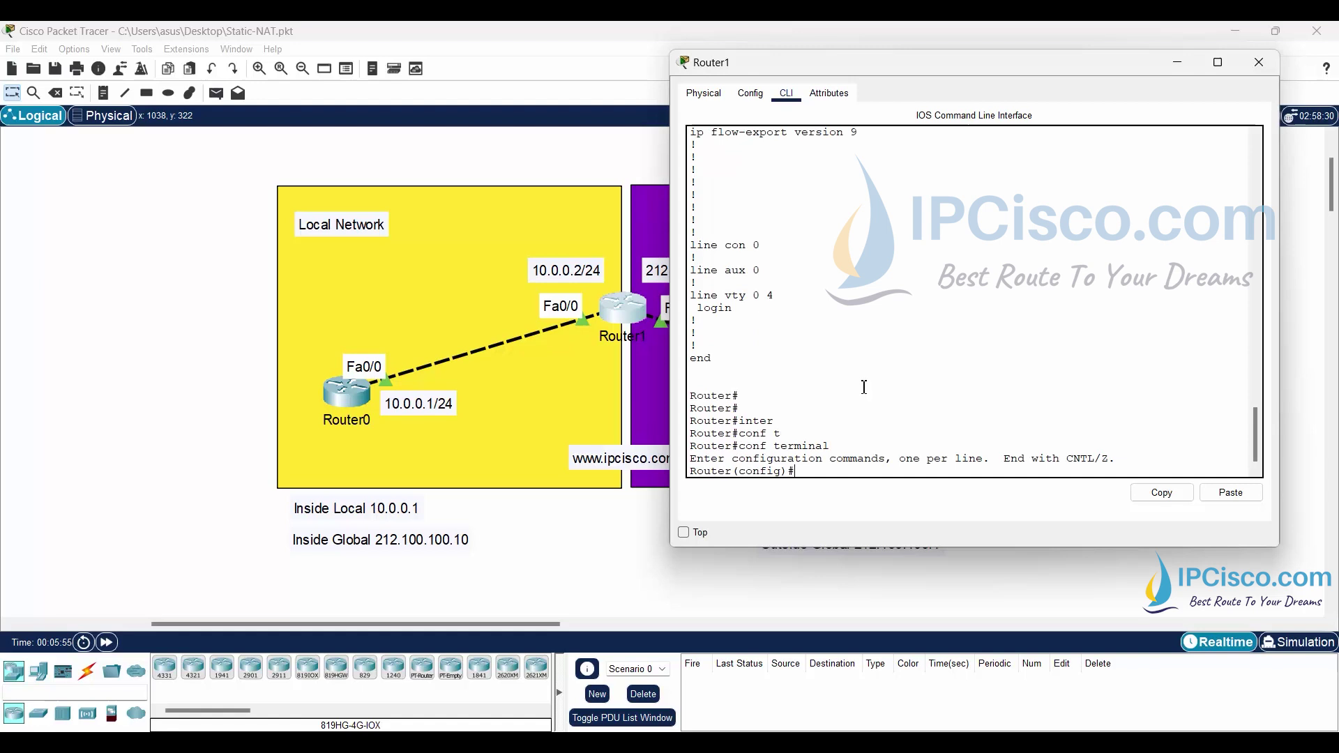
pyautogui.write('inter')
pyautogui.press('Tab')
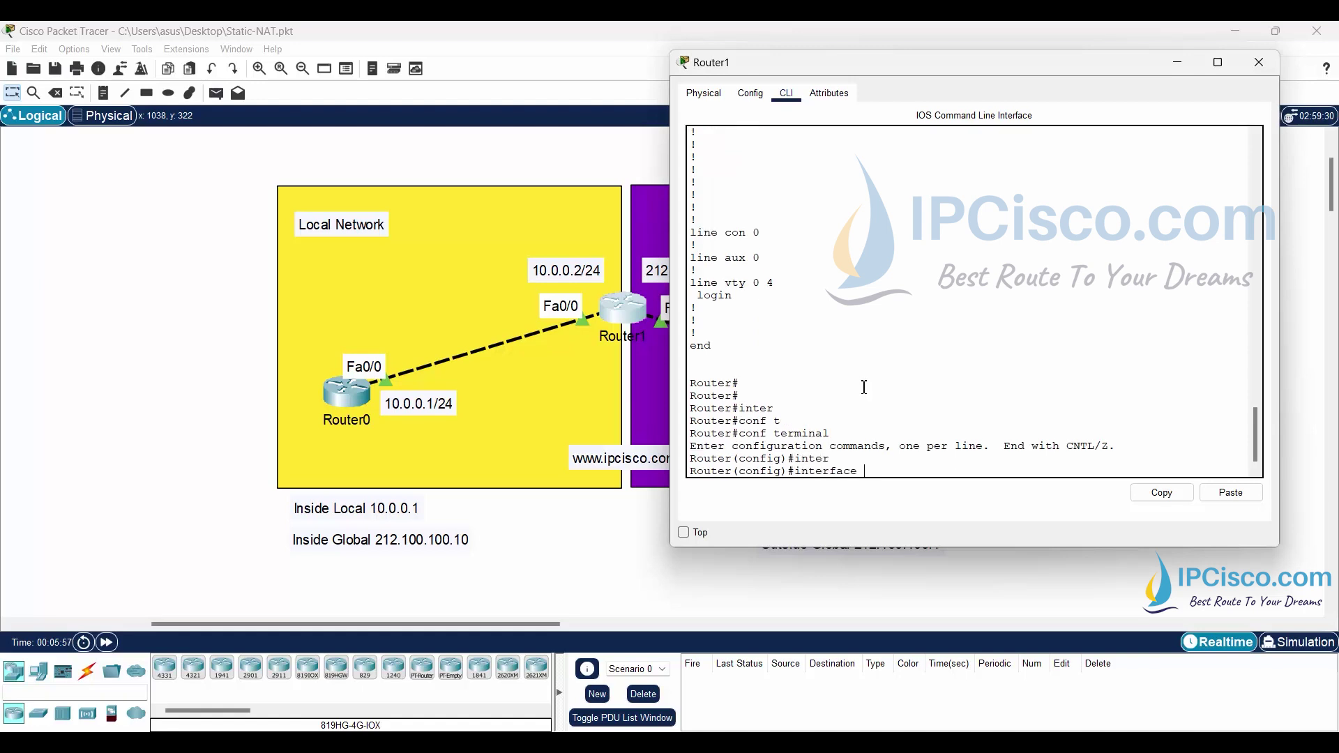
pyautogui.press('Tab')
pyautogui.write('0')
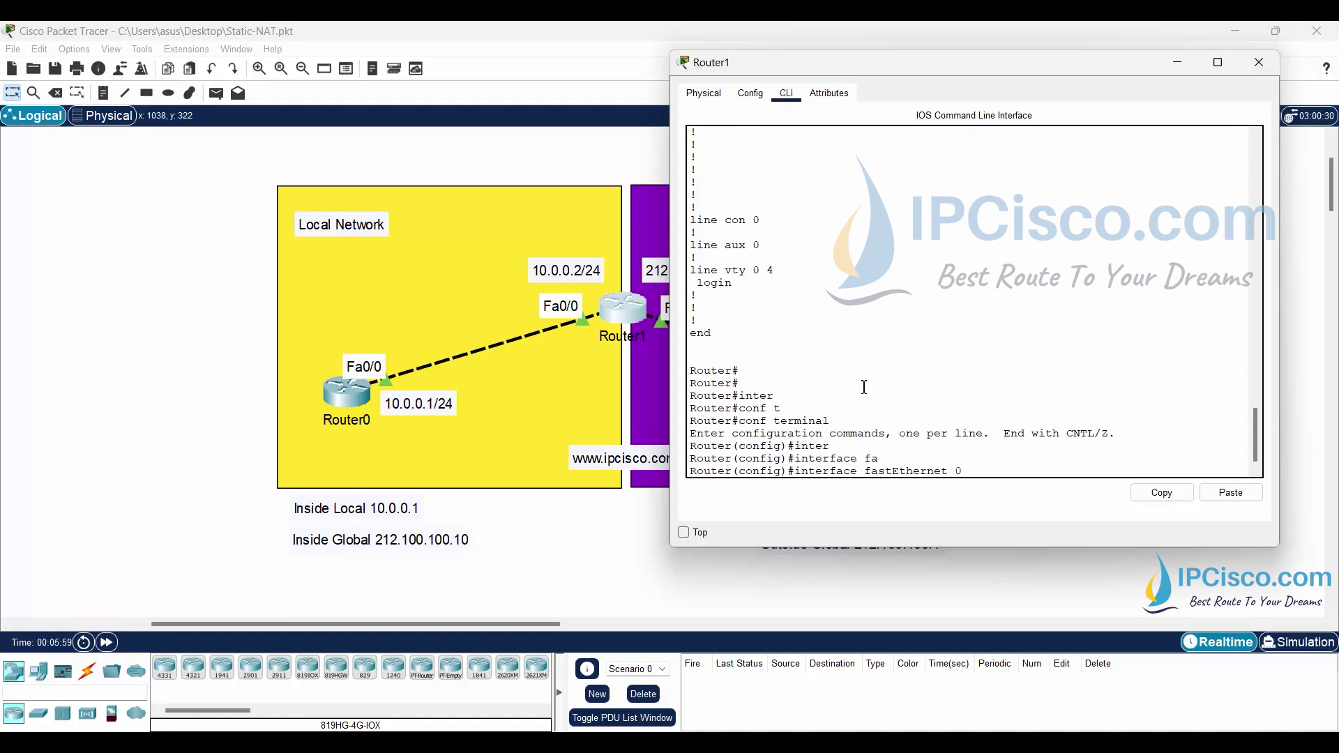
pyautogui.write('/0')
pyautogui.press('Return')
pyautogui.write('ip nat in')
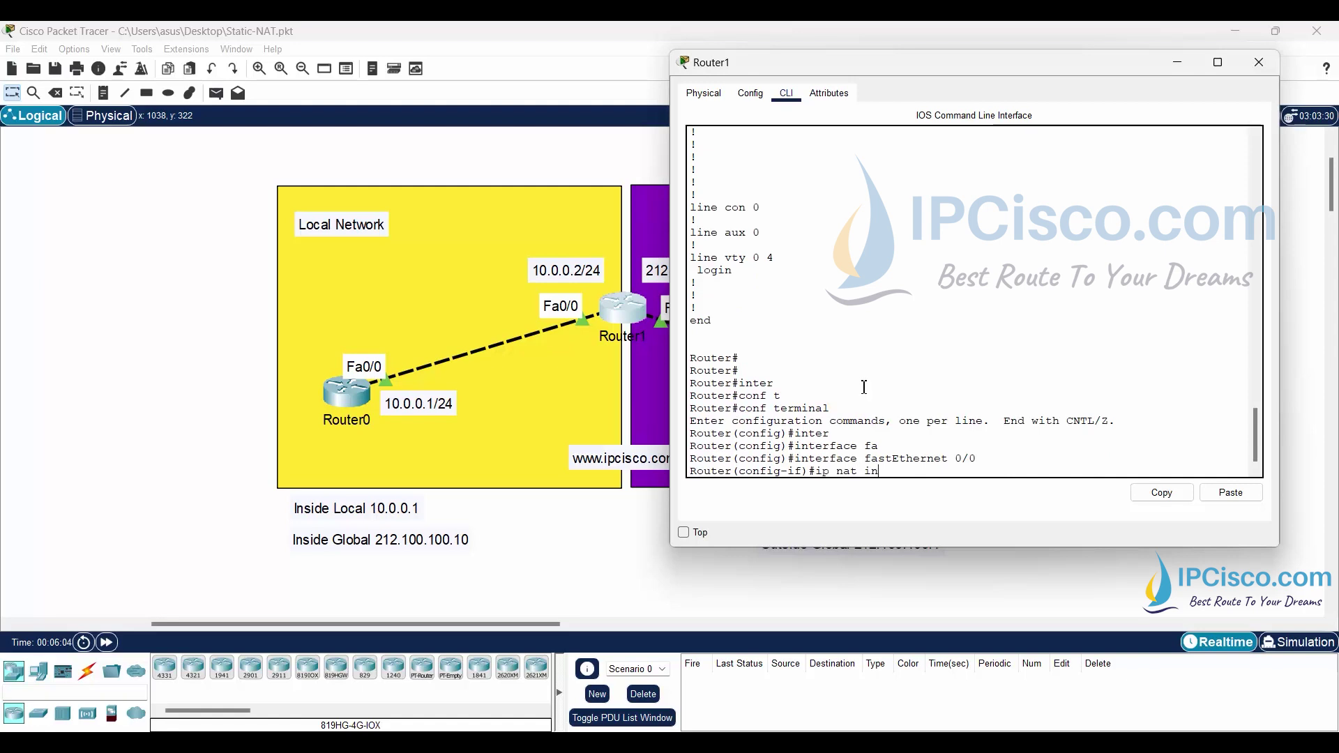
pyautogui.write('side')
pyautogui.press('Return')
pyautogui.press('Return')
pyautogui.press('Return')
pyautogui.press('Return')
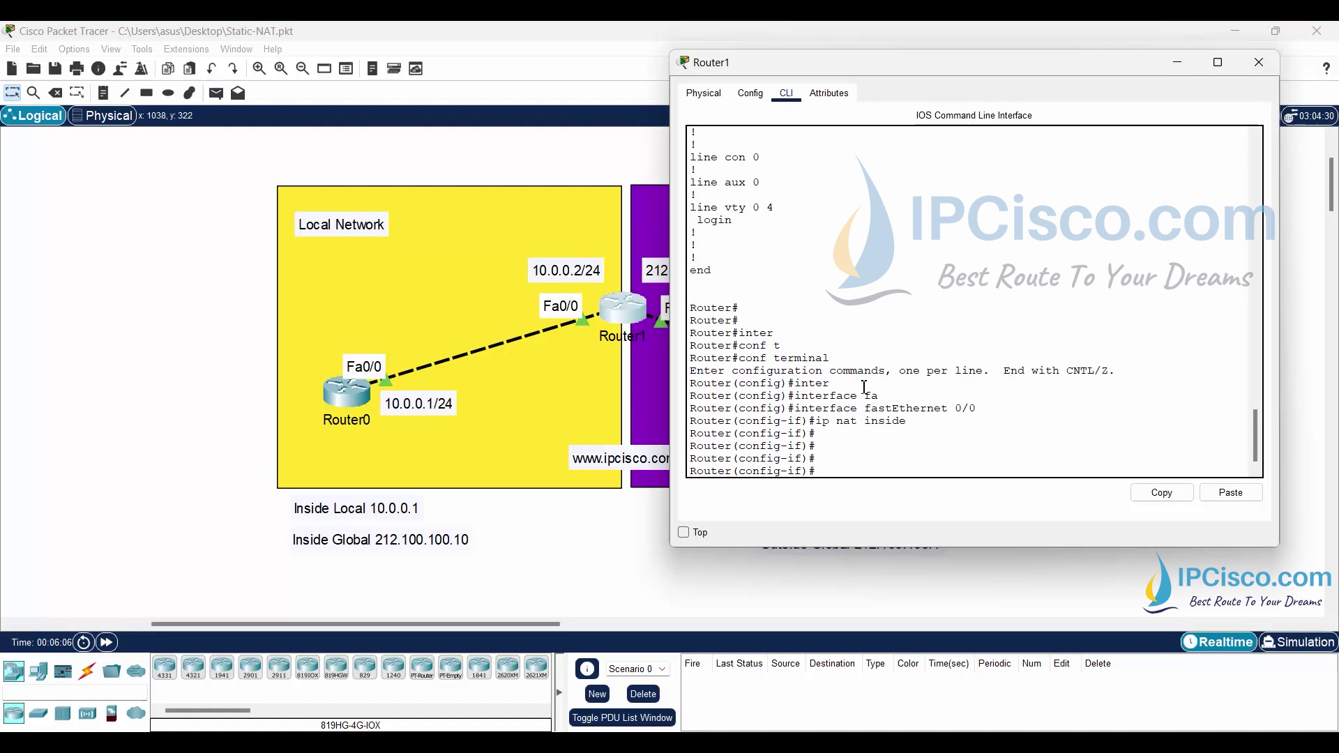
# - Set FastEthernet 0/1 as NAT outside and return to global configuration
pyautogui.press('Up')
pyautogui.press('Up')
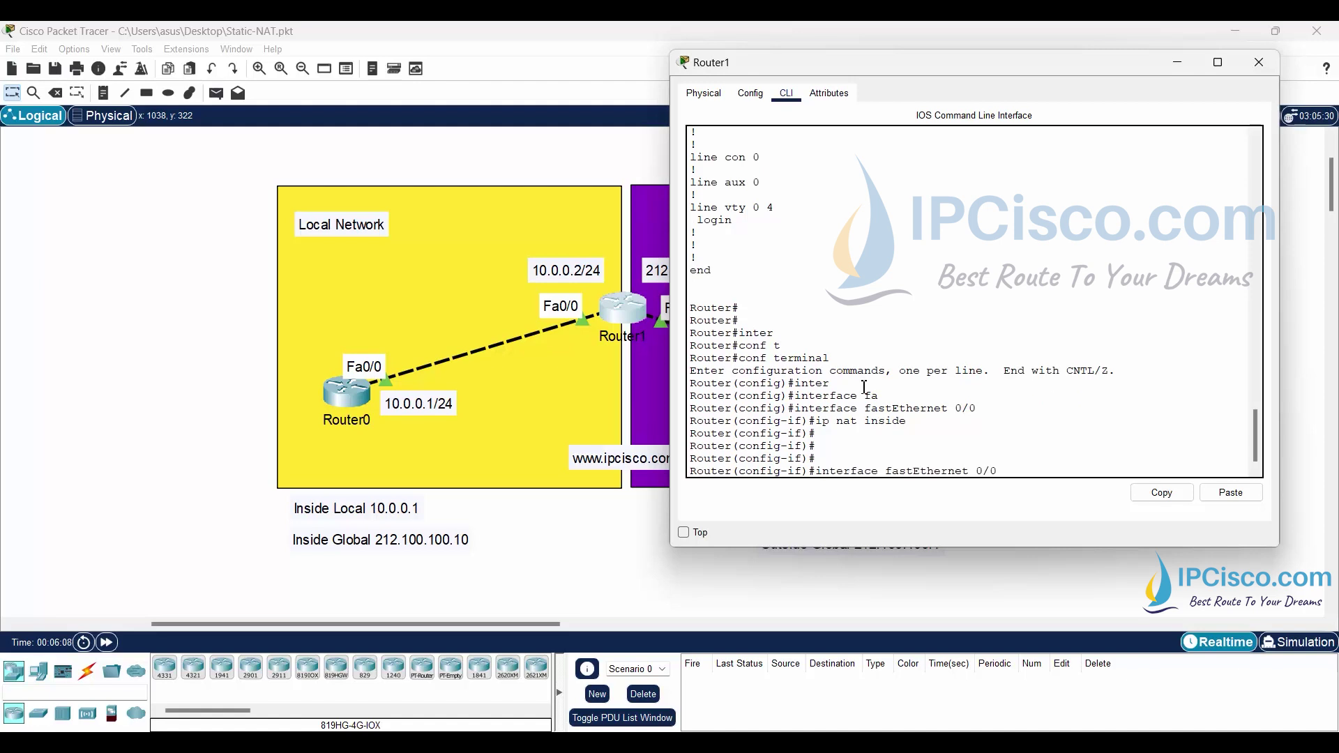
pyautogui.write('1')
pyautogui.press('Return')
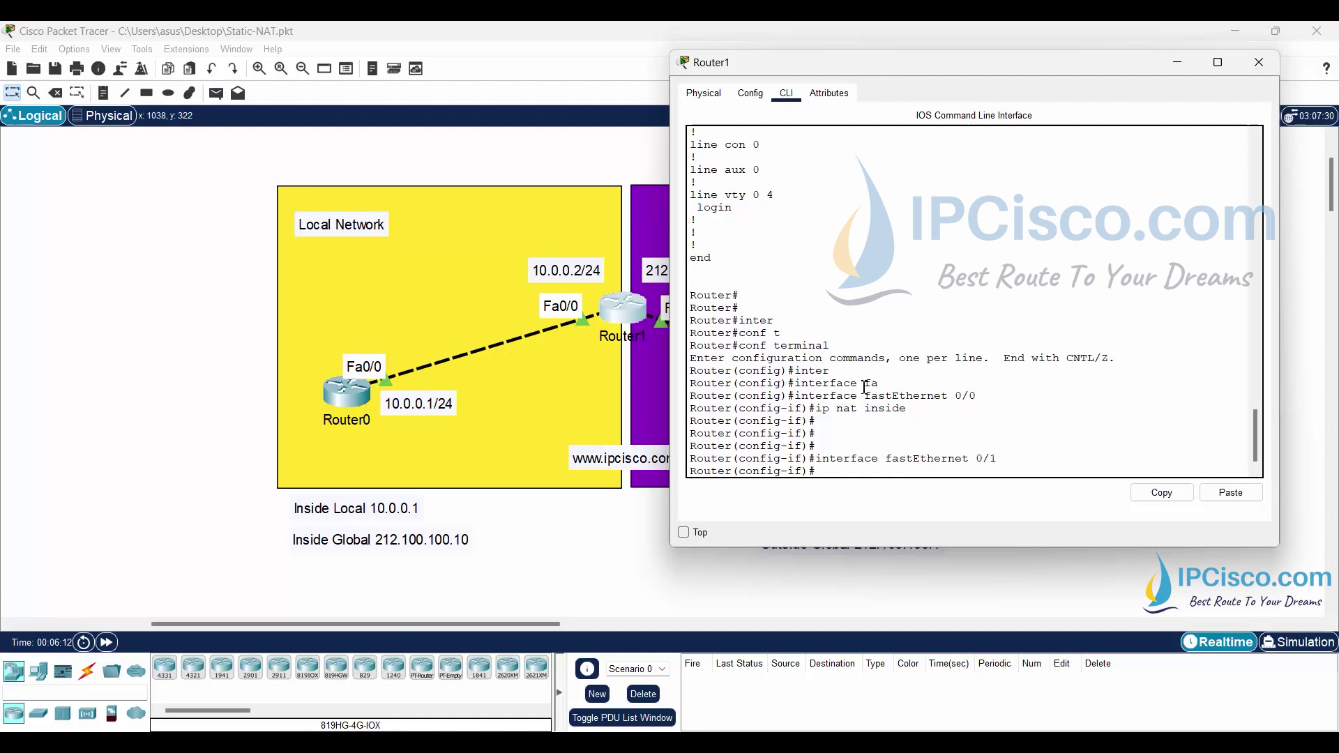
pyautogui.write('ip nat out')
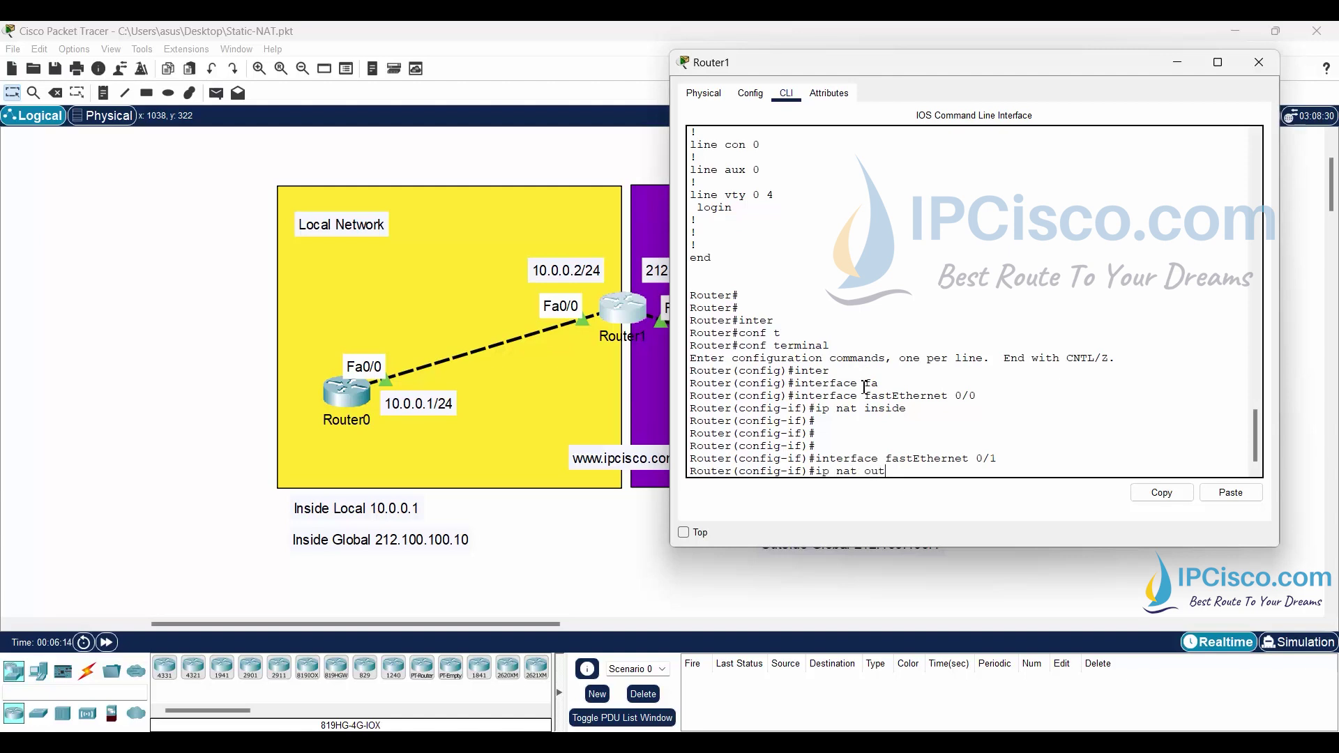
pyautogui.write('side')
pyautogui.press('Return')
pyautogui.press('Return')
pyautogui.press('Return')
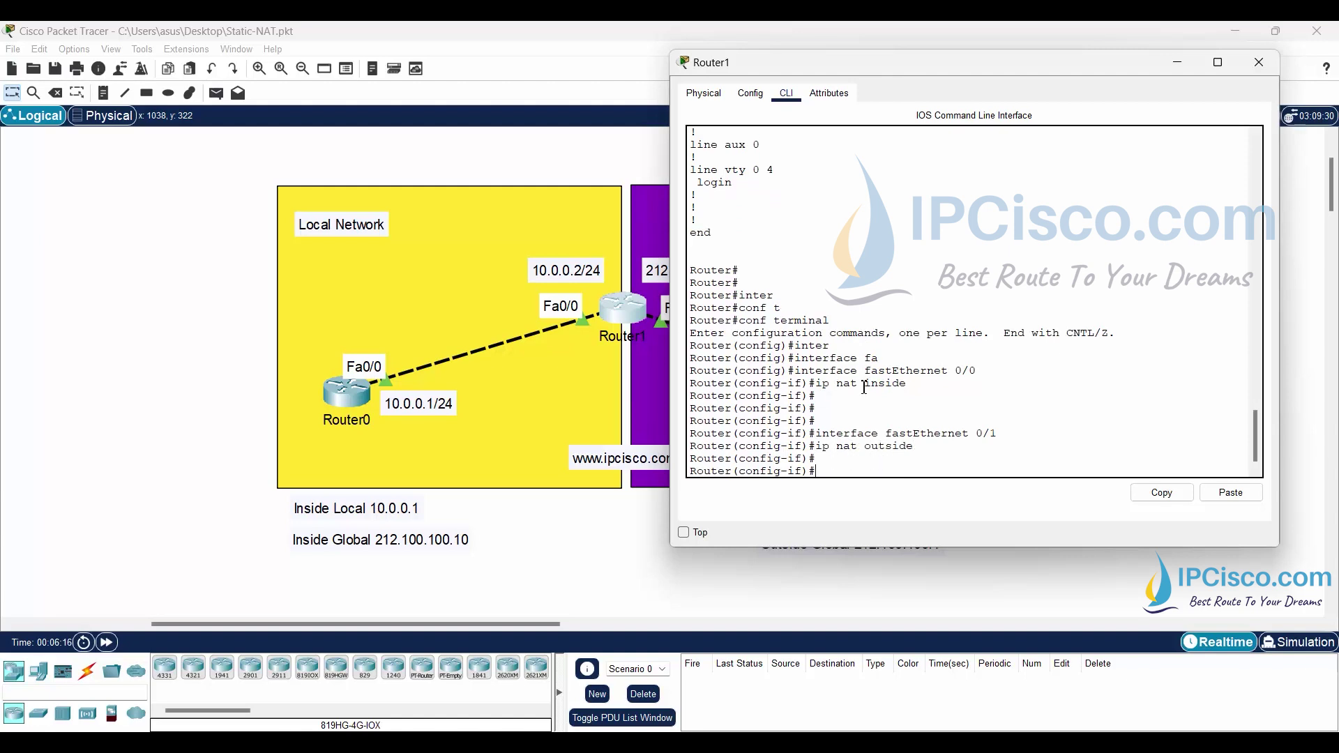
pyautogui.press('Return')
pyautogui.write('exit')
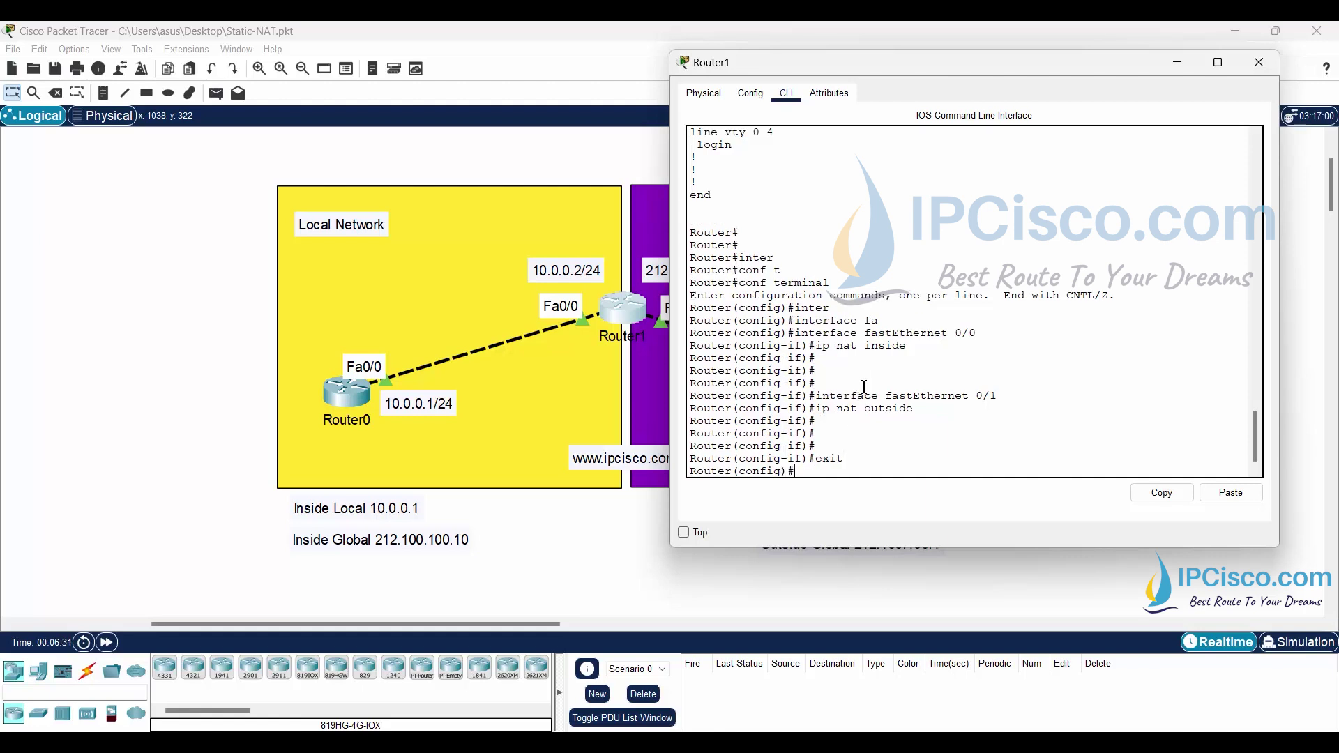
pyautogui.write('p ')
pyautogui.write('nat i')
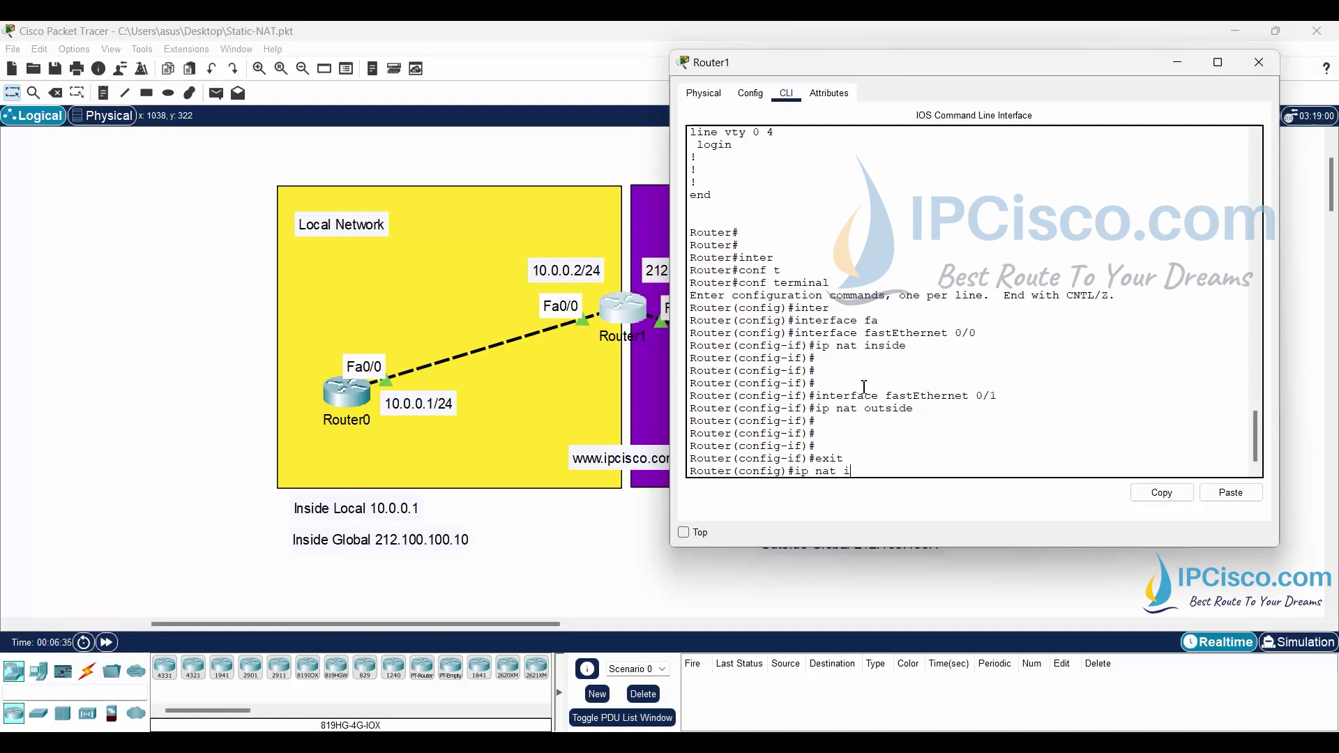
pyautogui.write('nside source ')
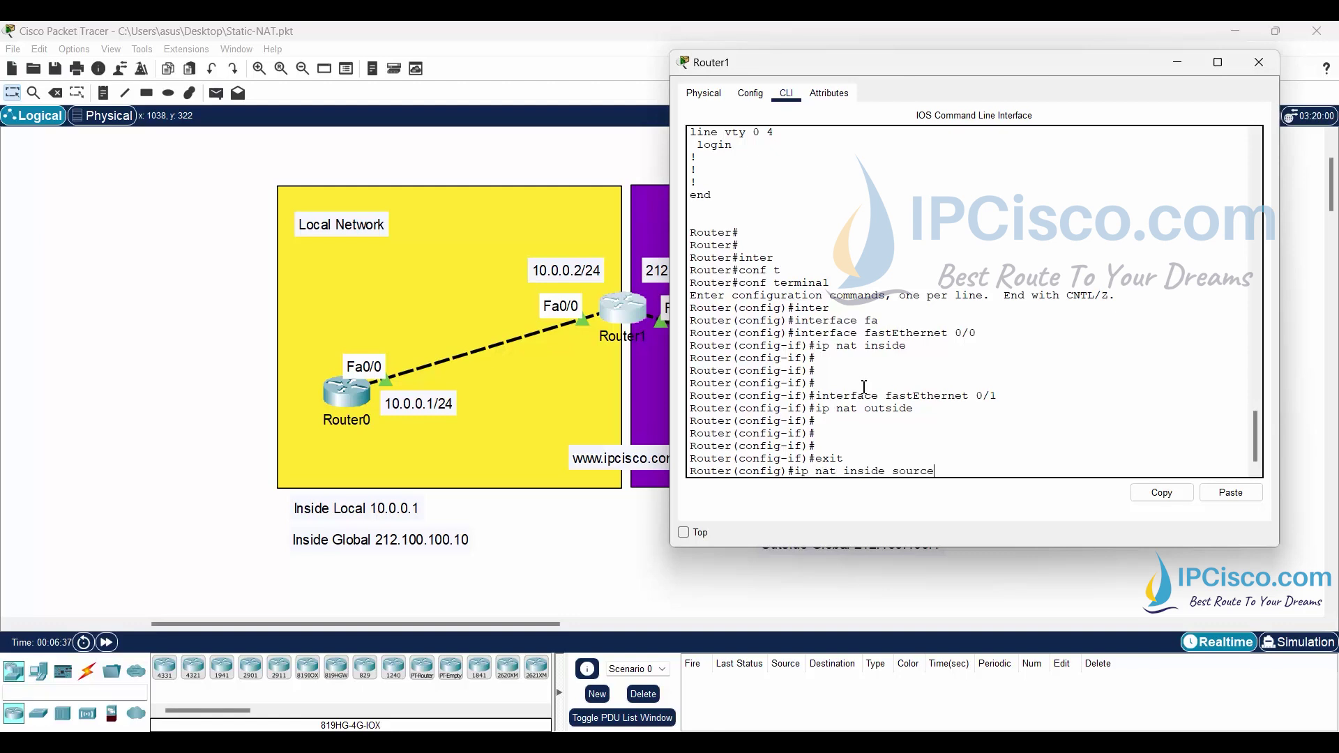
pyautogui.write('10.0')
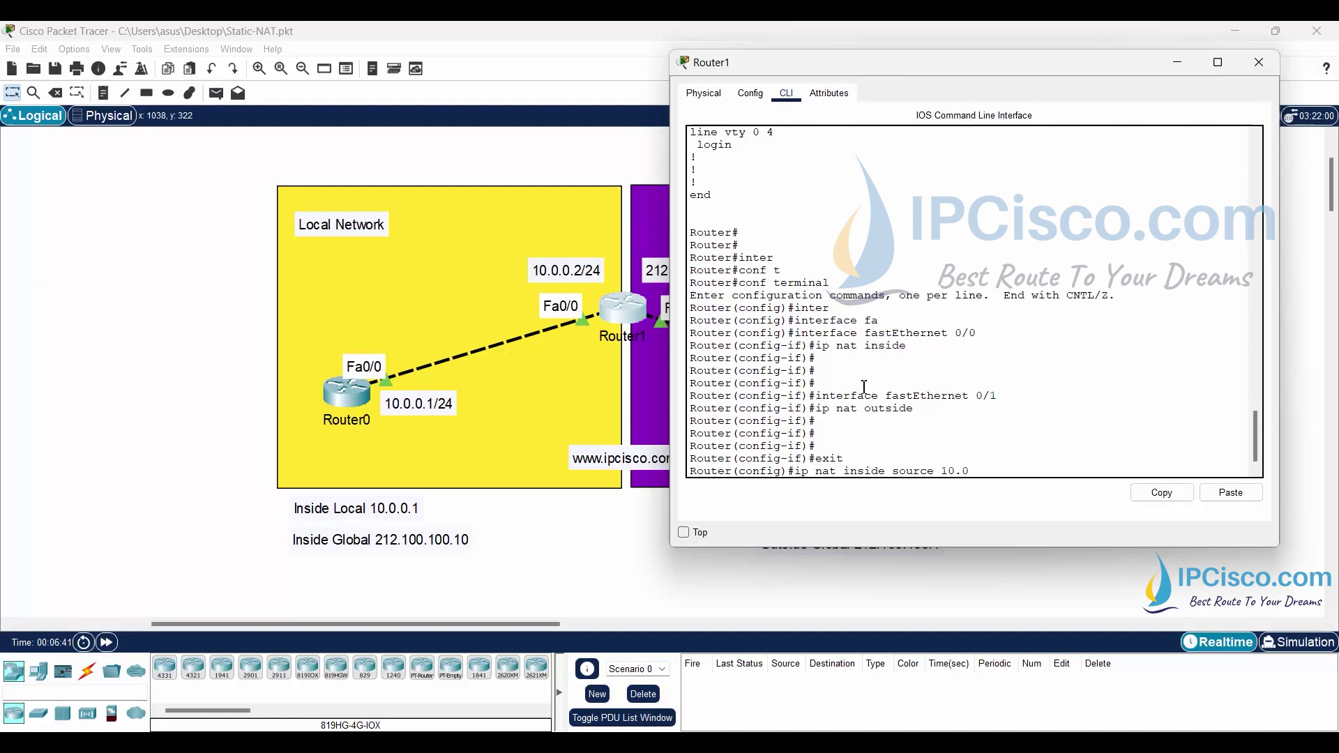
pyautogui.write('.0.1')
pyautogui.write(' 212.100.100.10')
# - Add ip nat inside source static 10.0.0.1 212.100.100.10, correcting the rejected command
pyautogui.press('Return')
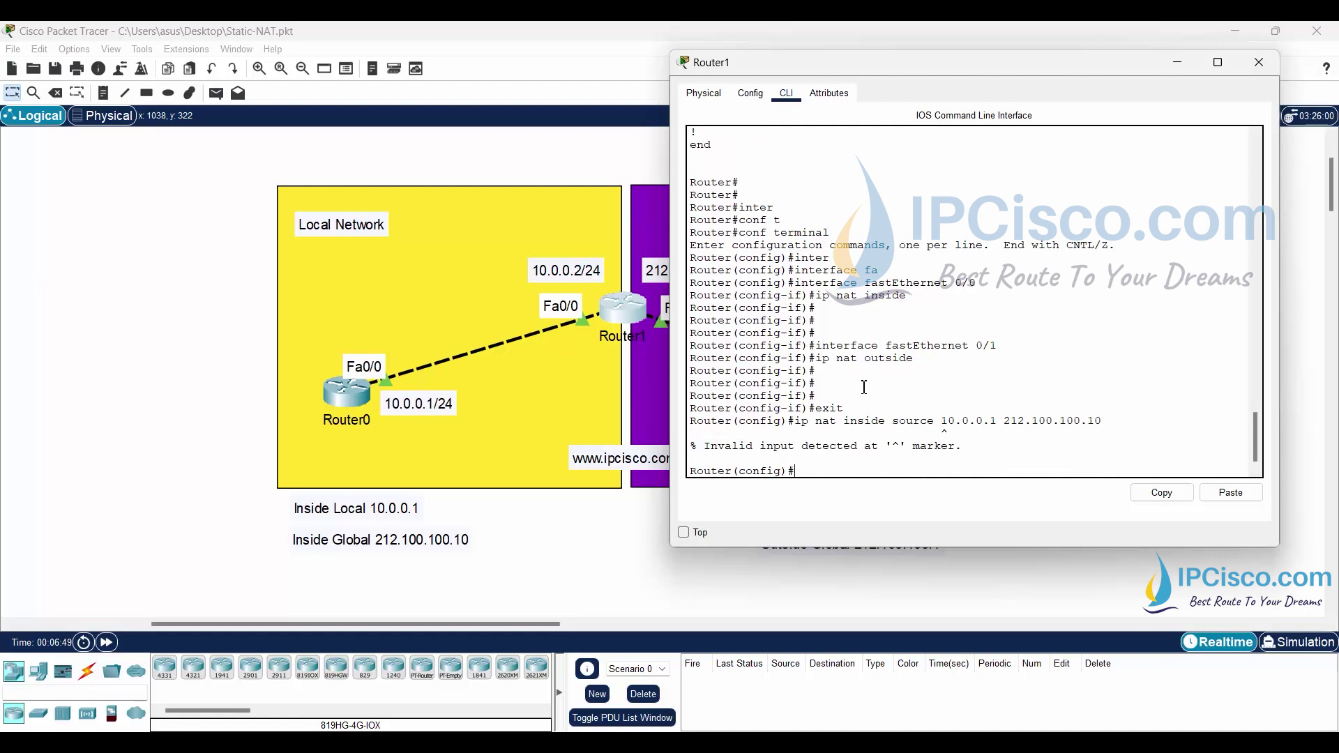
pyautogui.press('Up')
pyautogui.press('Left')
pyautogui.press('Left')
pyautogui.press('Left')
pyautogui.write('s')
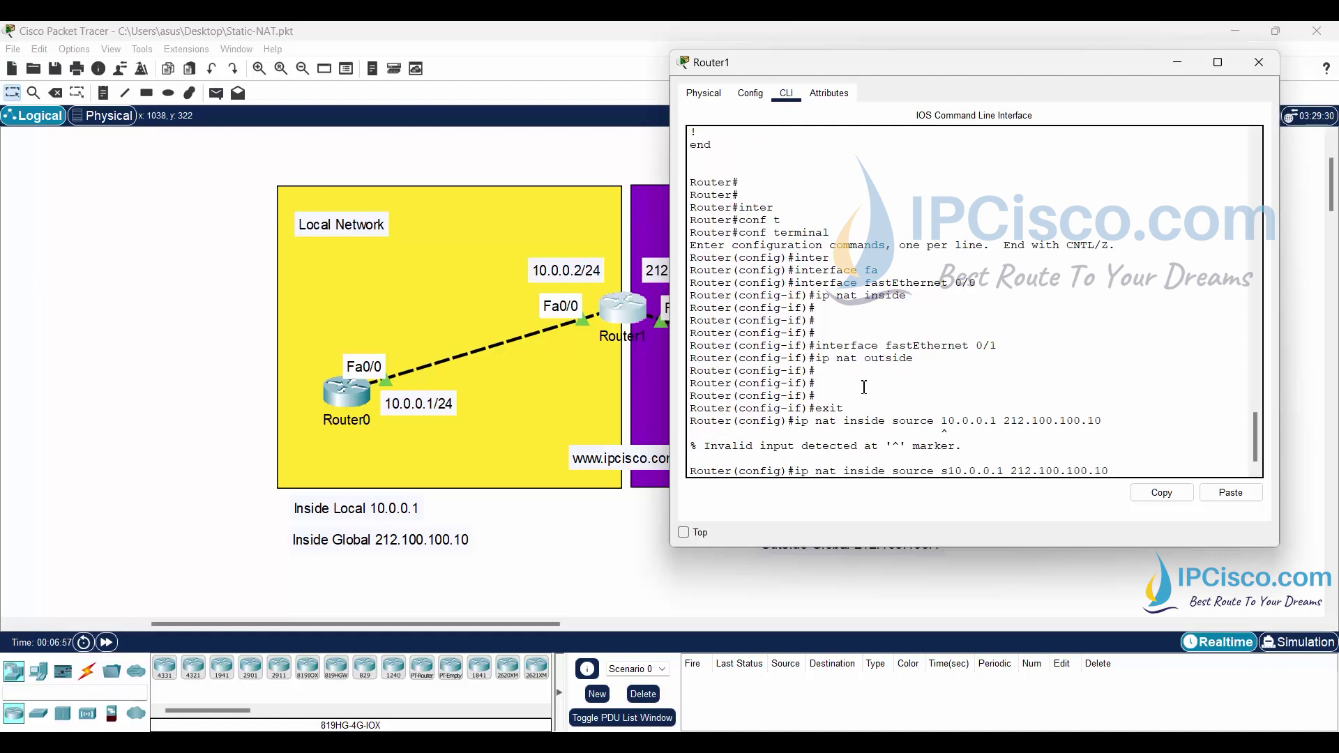
pyautogui.write('tatic')
pyautogui.press('Return')
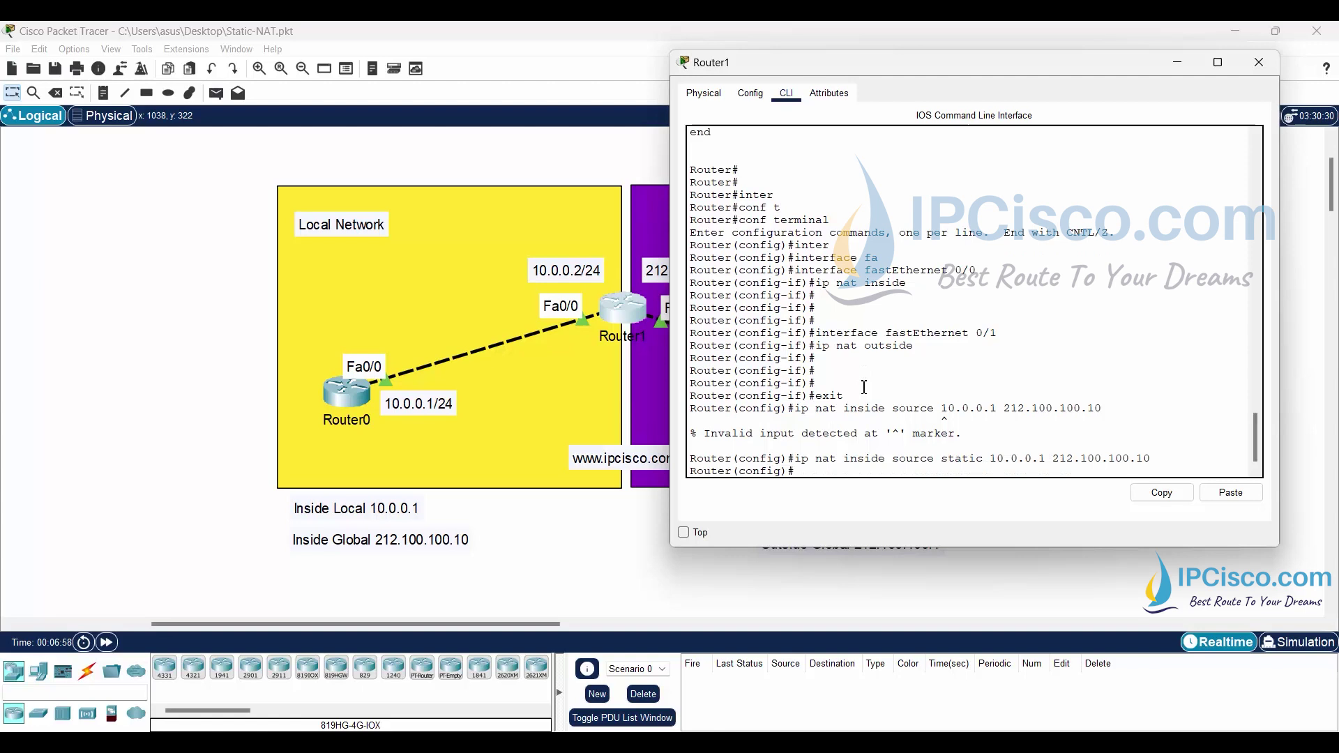
pyautogui.press('Return')
pyautogui.press('Return')
pyautogui.press('Return')
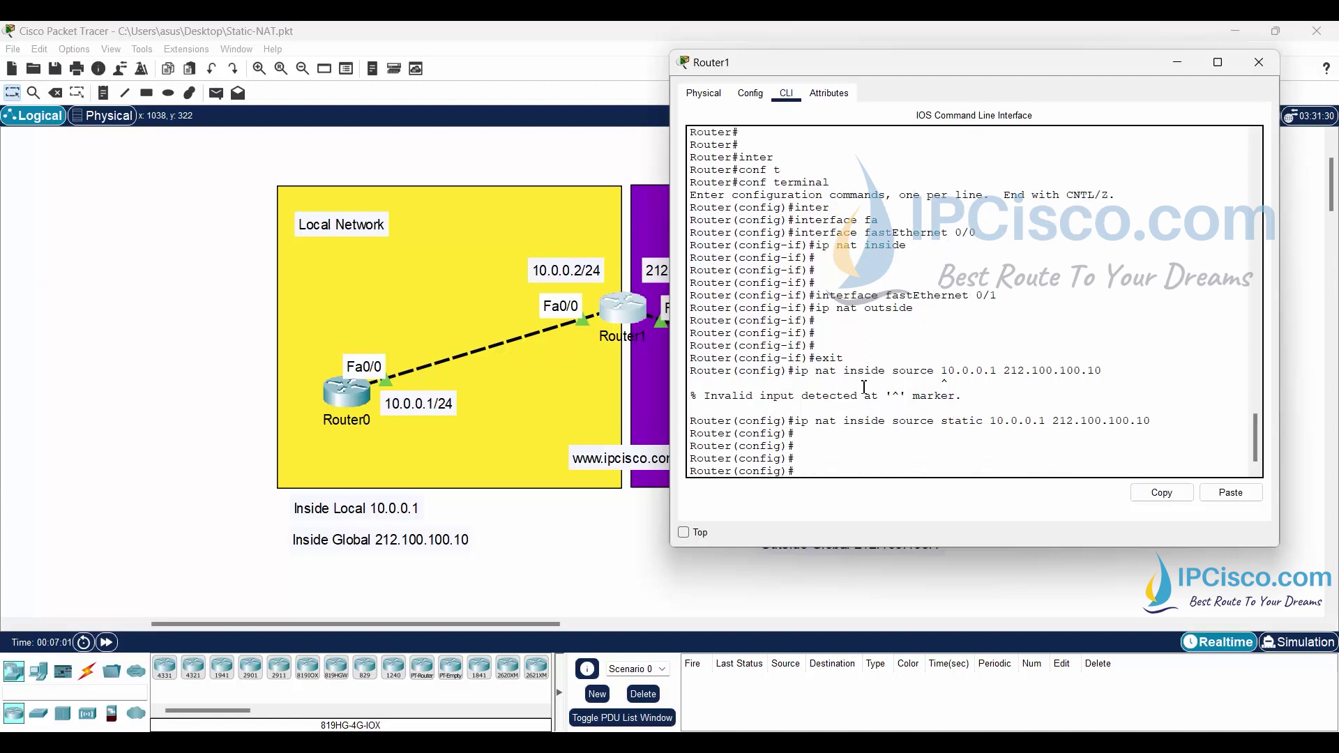
pyautogui.write('exit')
# - Exit configuration mode and save with copy run startup-config
pyautogui.press('Return')
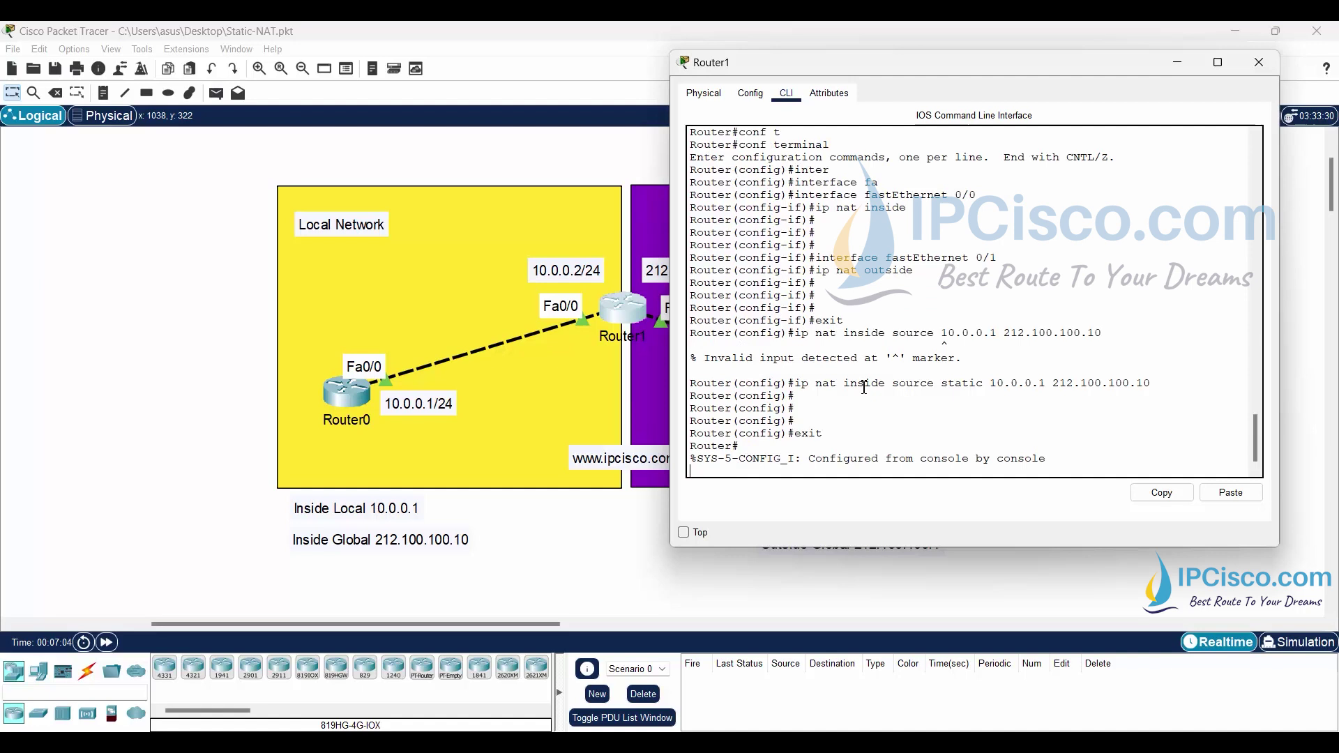
pyautogui.press('Return')
pyautogui.write('copy')
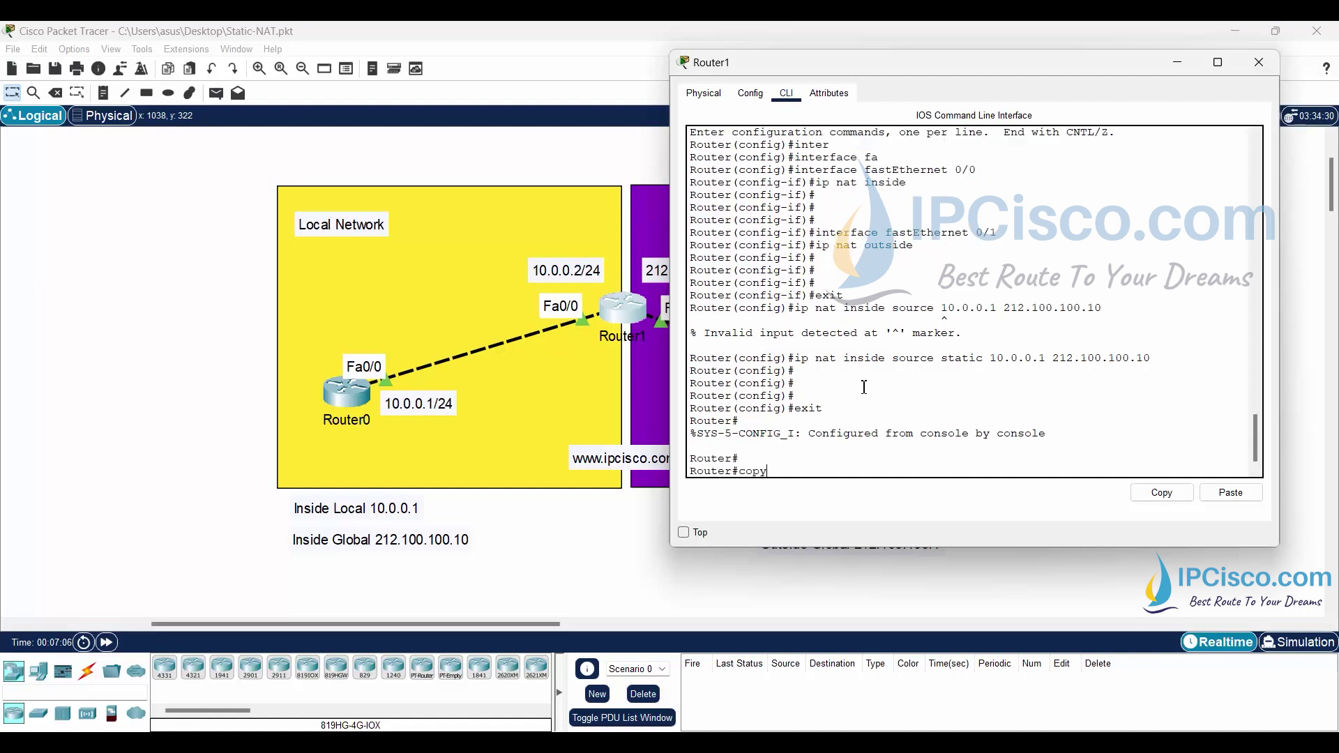
pyautogui.write(' run star')
pyautogui.press('Tab')
pyautogui.press('Return')
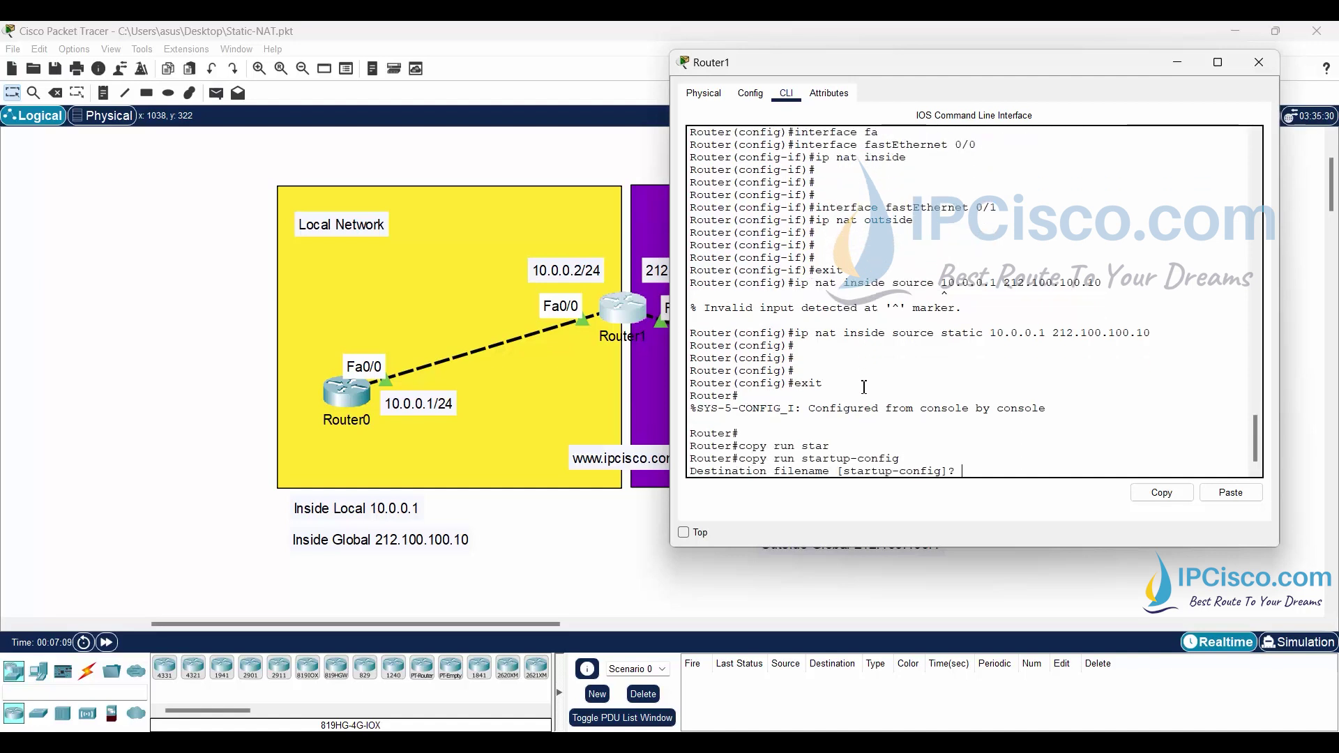
pyautogui.press('Return')
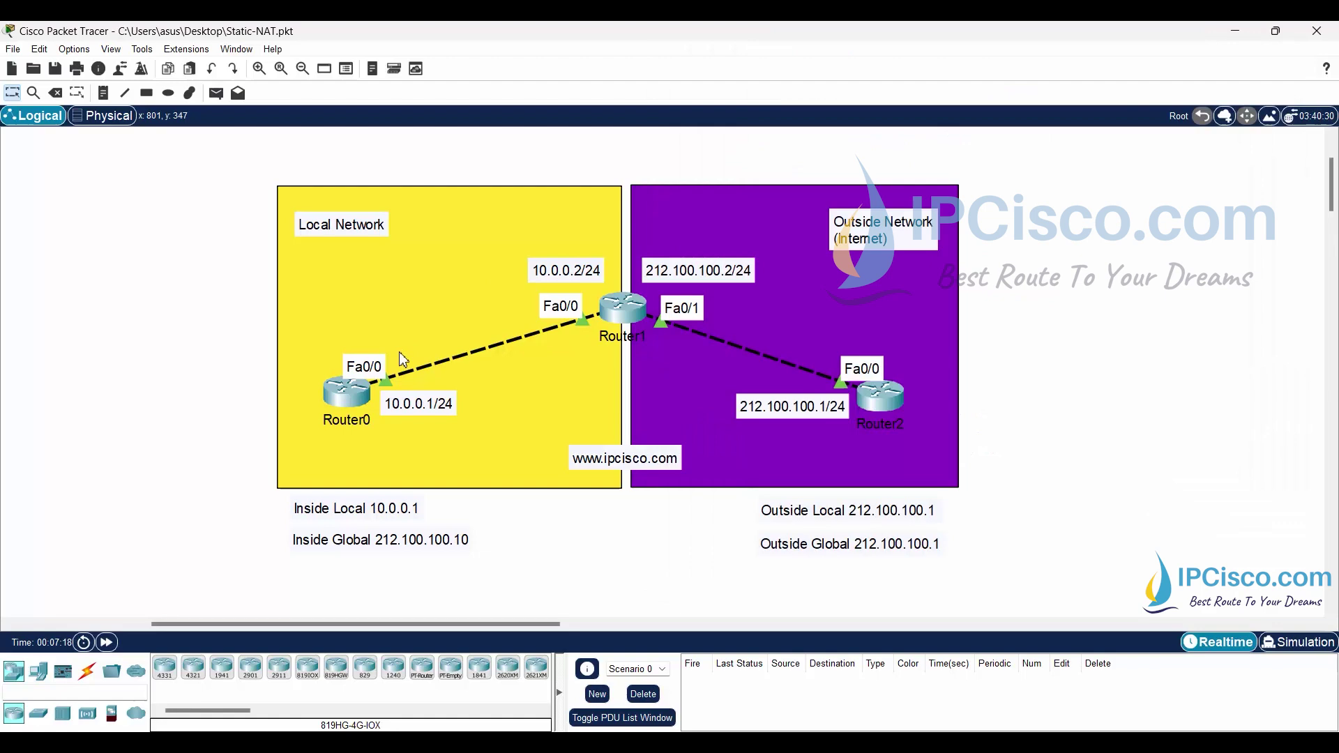
# - Rerun ping 212.100.100.1 from Router0's CLI, with 4 of 5 succeeding
pyautogui.click(356, 396)
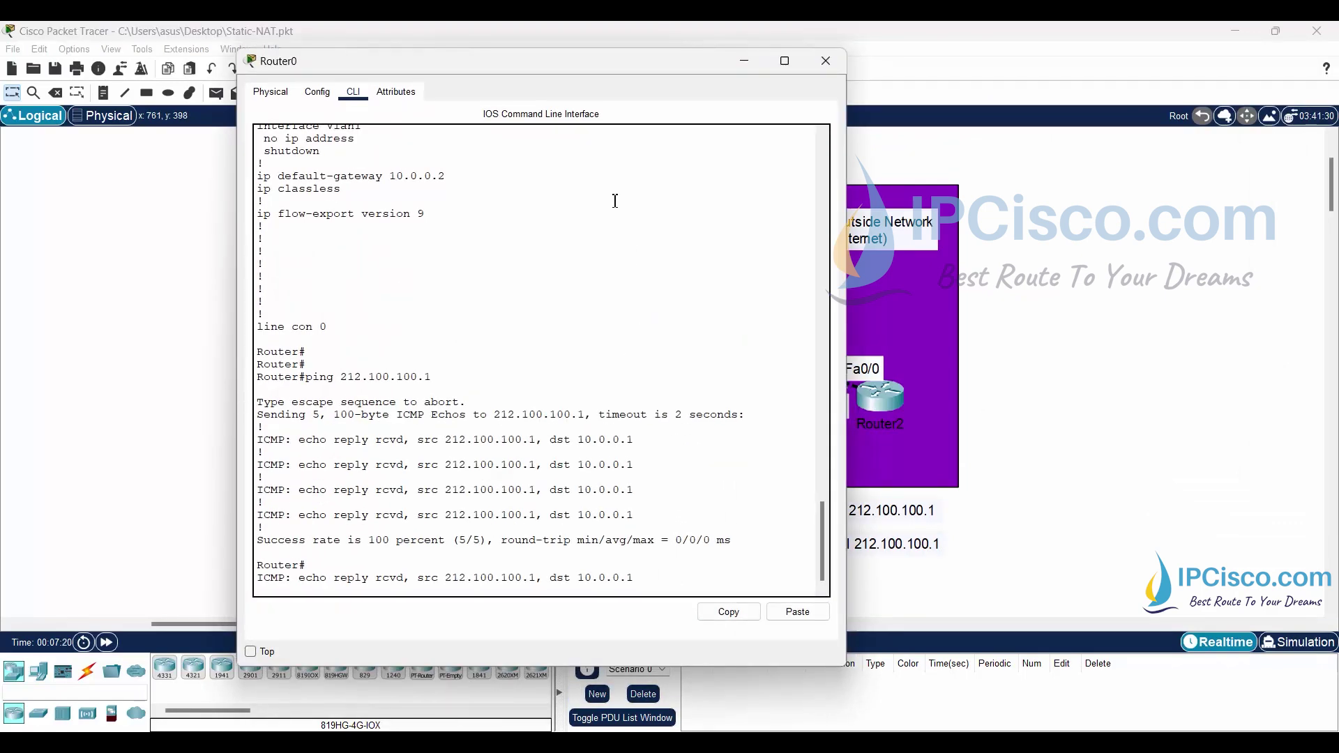
pyautogui.moveTo(569, 69); pyautogui.dragTo(506, 62)
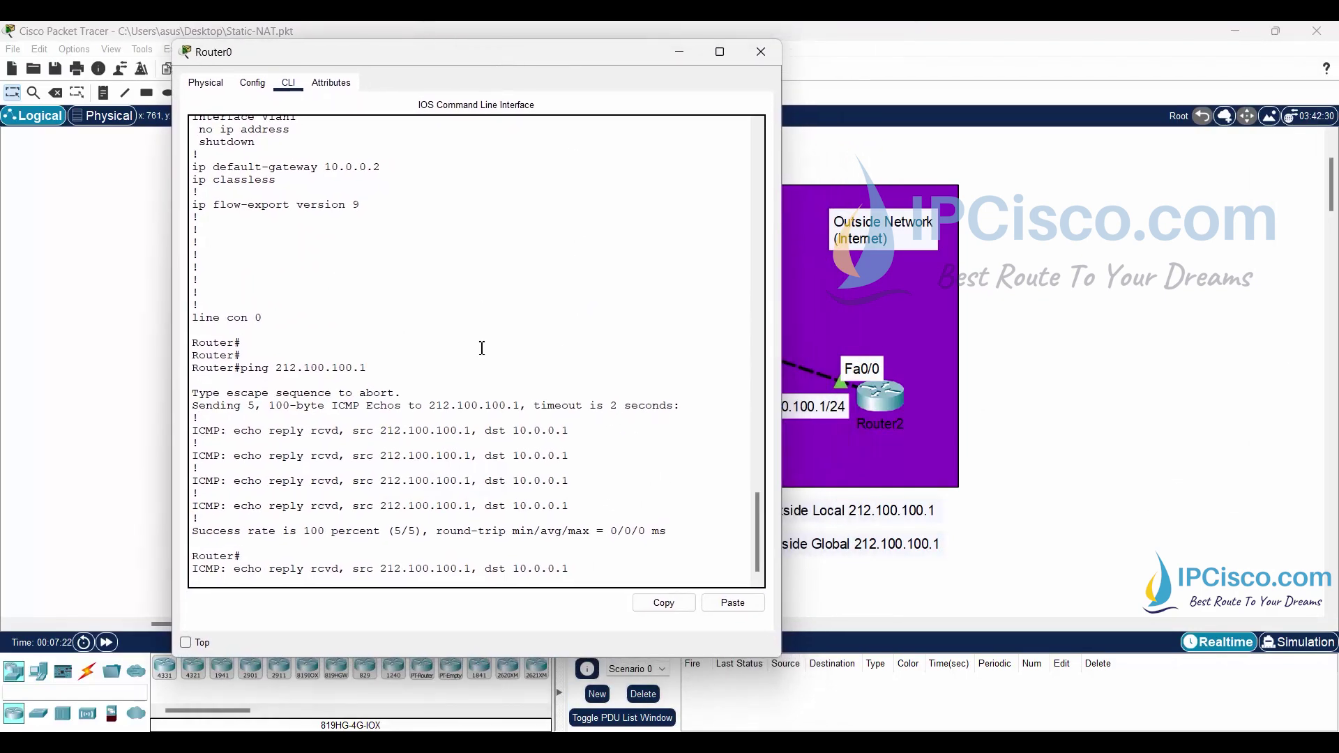
pyautogui.press('Return')
pyautogui.press('Return')
pyautogui.press('Up')
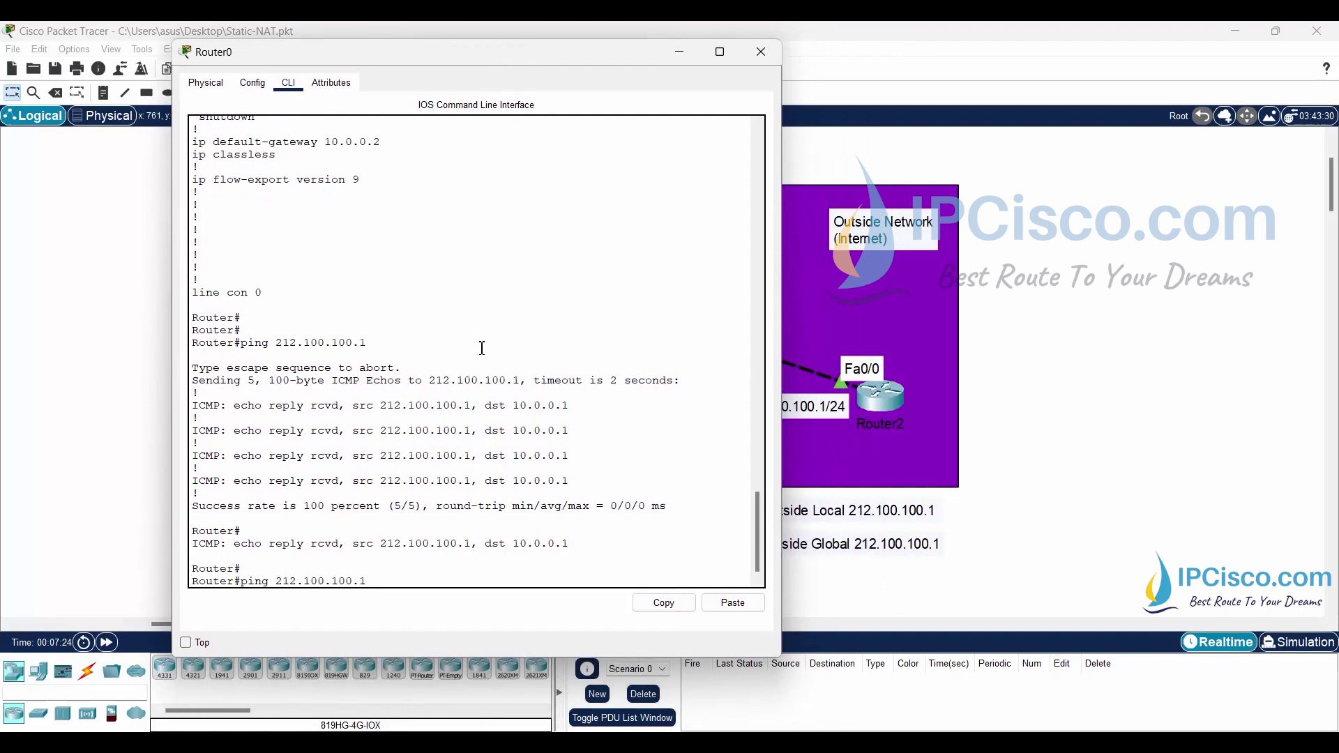
pyautogui.press('Return')
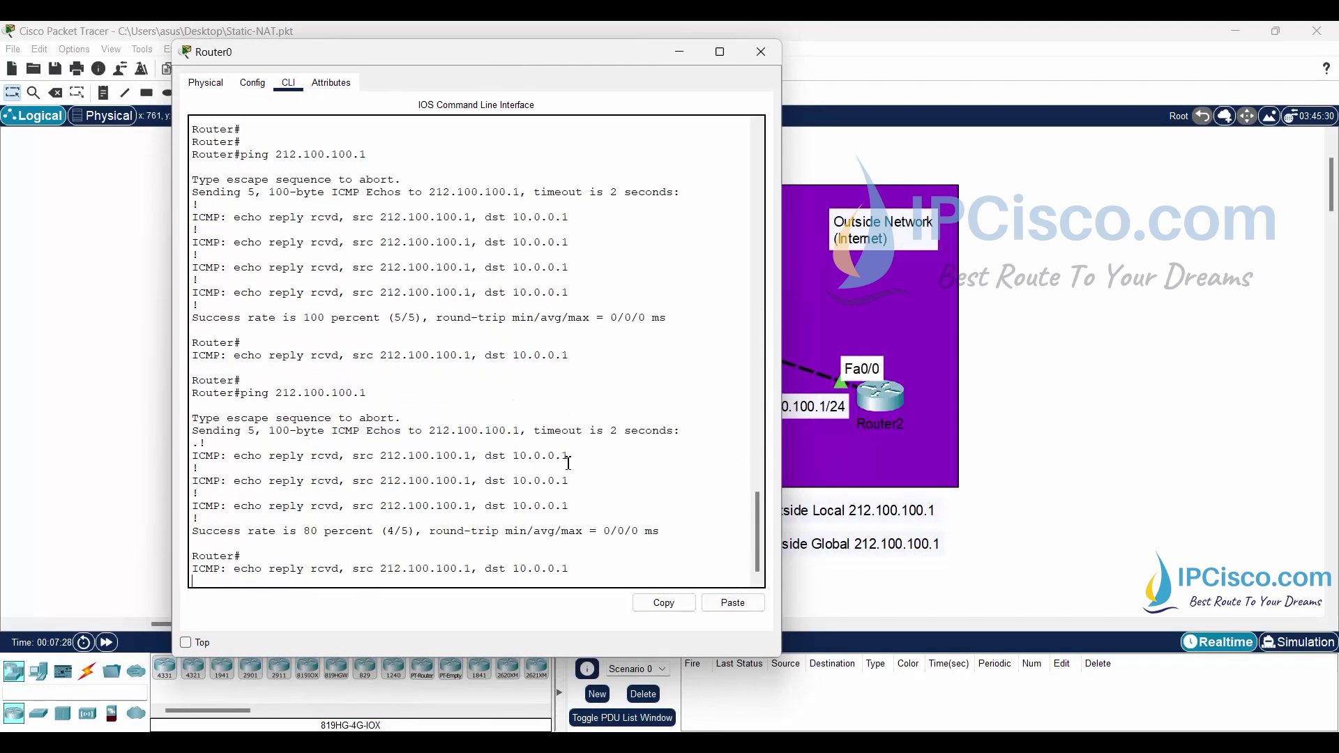
# - Highlight 'dst 212.100.100.10' in Router2's echo replies, then hide its console
pyautogui.click(895, 401)
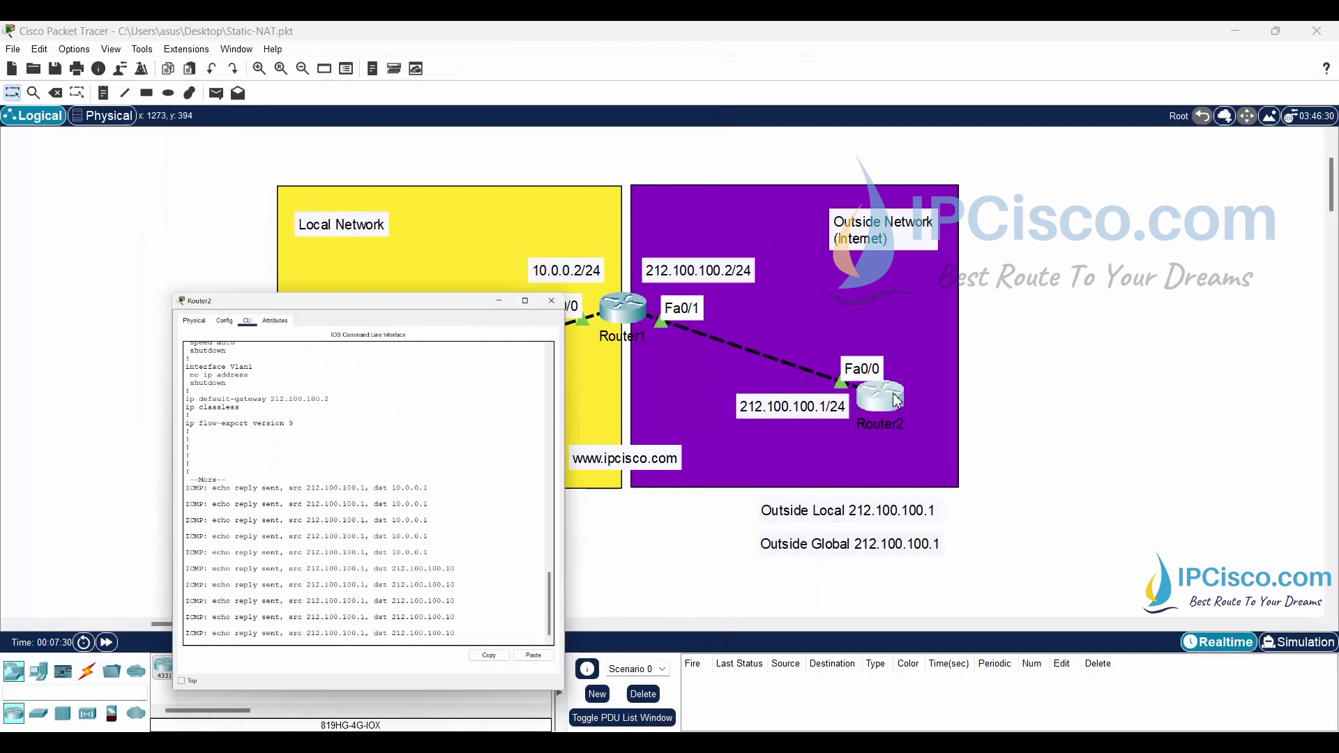
pyautogui.click(540, 502)
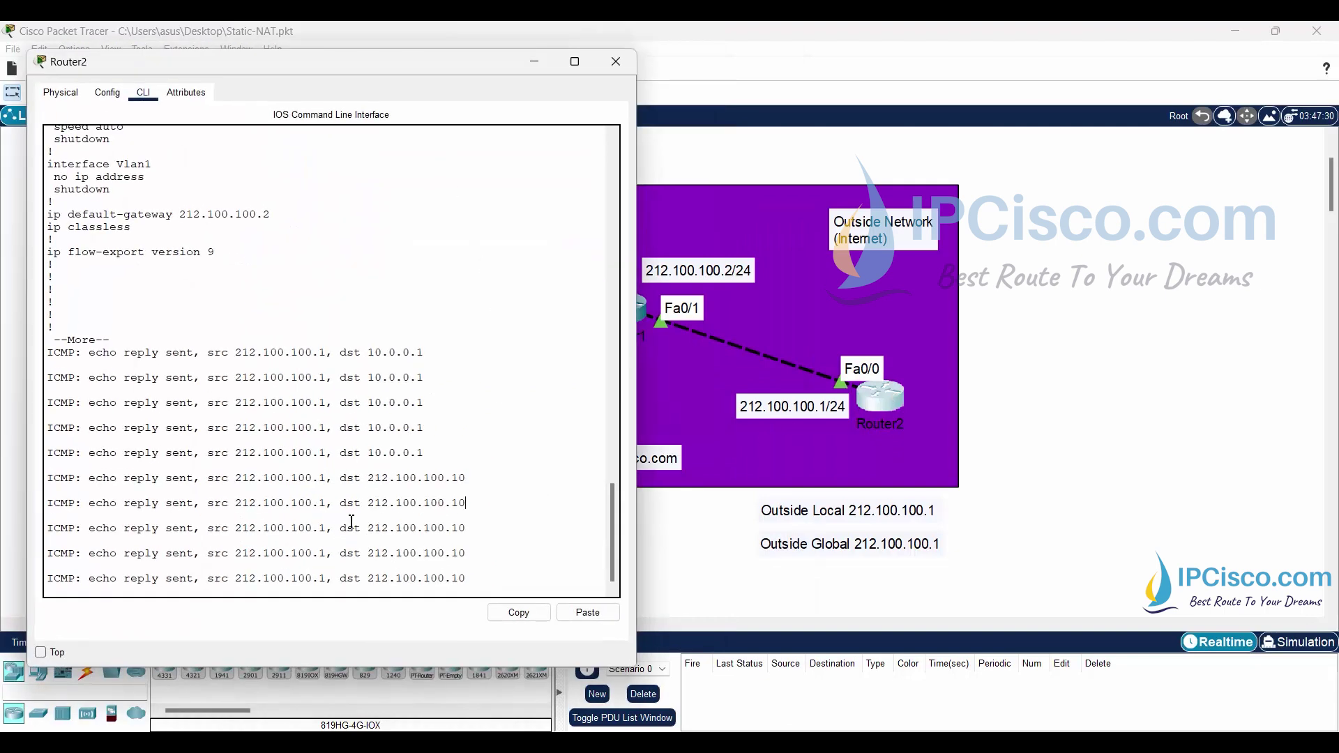
pyautogui.press('Up')
pyautogui.moveTo(340, 478); pyautogui.dragTo(469, 478)
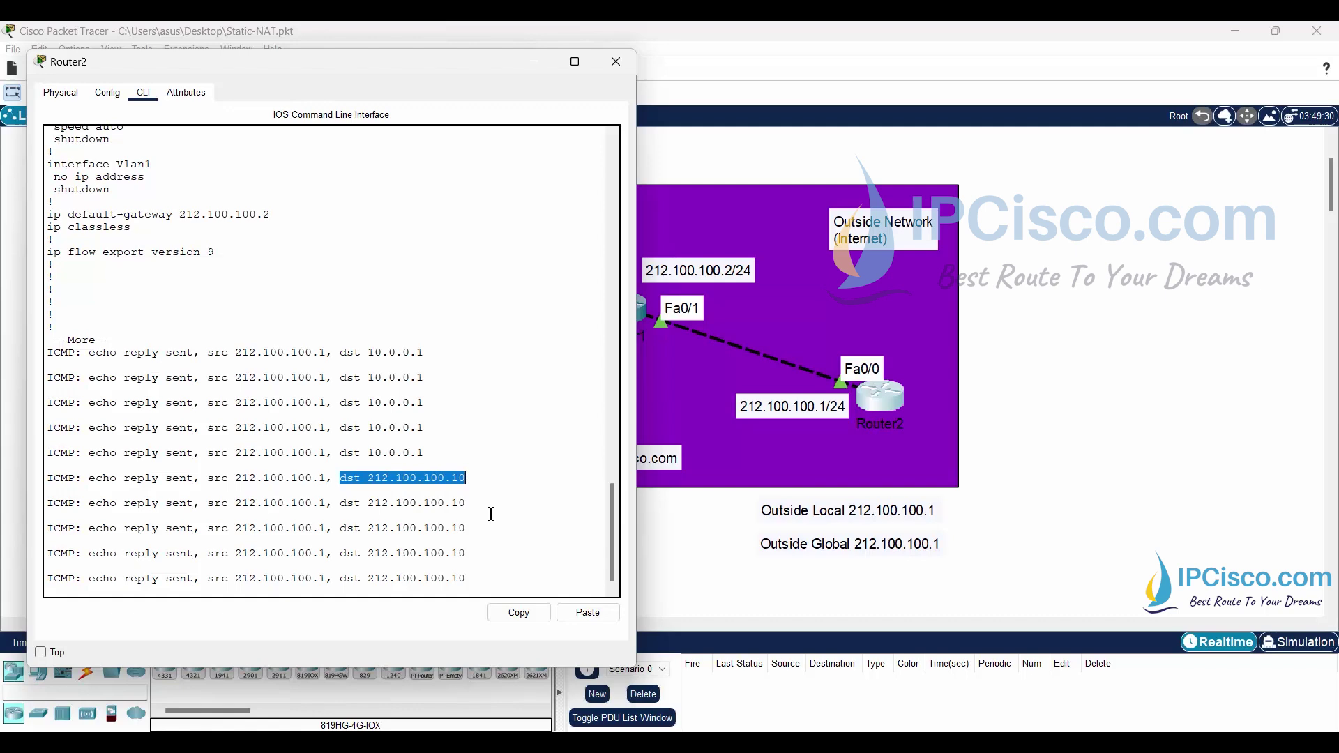
pyautogui.moveTo(416, 63); pyautogui.dragTo(1051, 100)
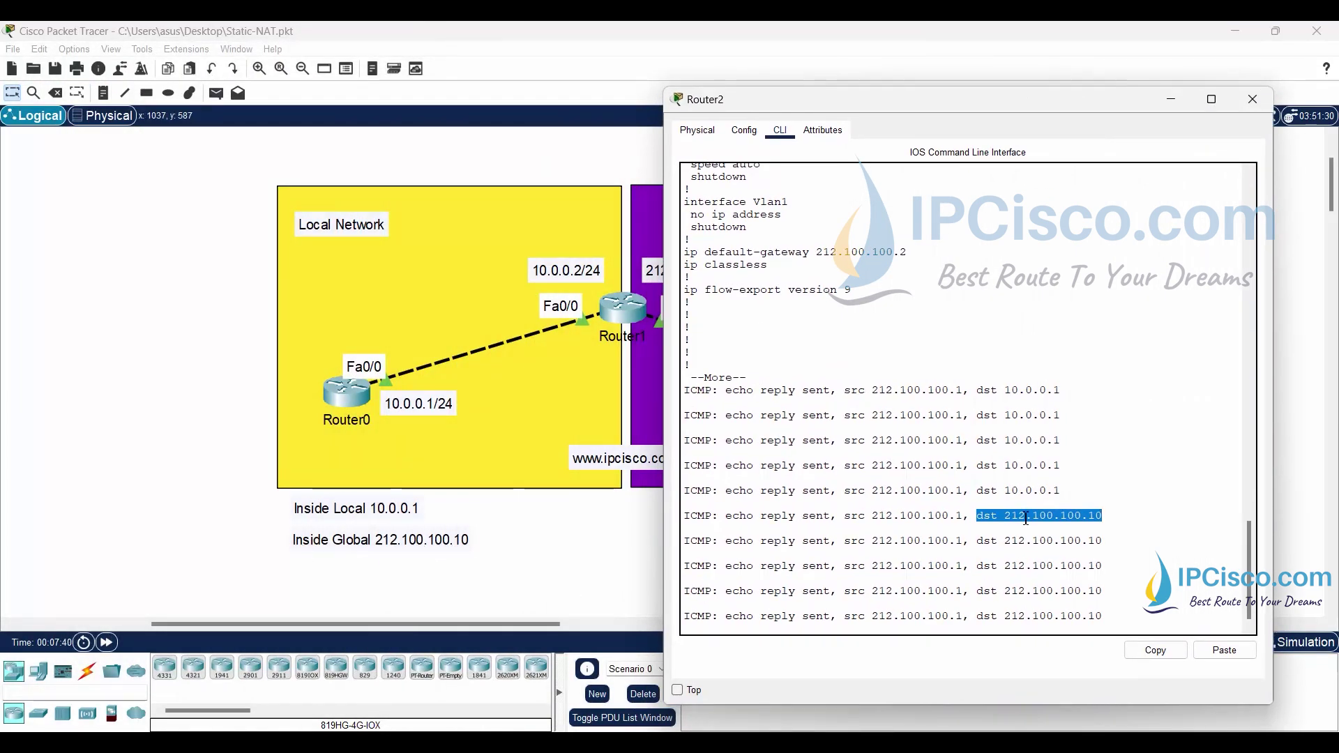
pyautogui.moveTo(1104, 515); pyautogui.dragTo(976, 515)
pyautogui.click(1172, 101)
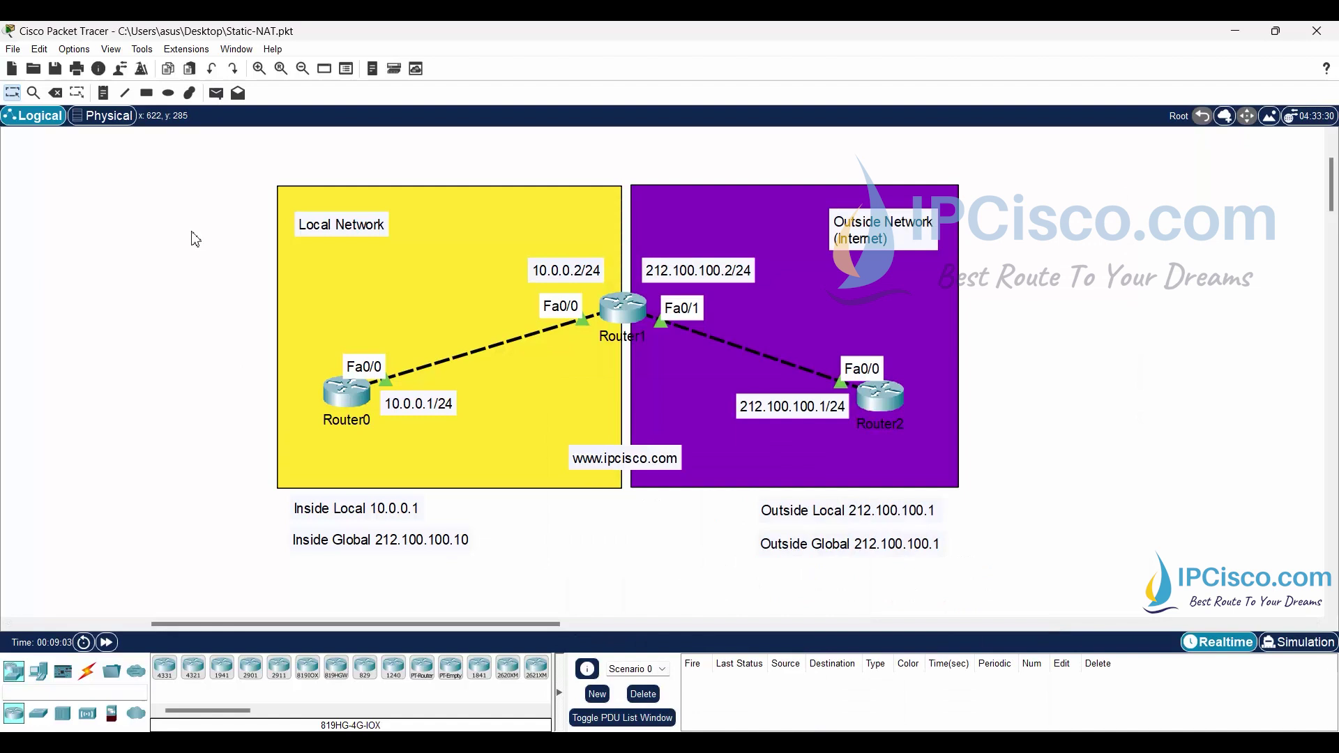
# - Inspect Router1's NAT Table showing 10.0.0.1 mapped to 212.100.100.10, and move it aside
pyautogui.click(34, 93)
pyautogui.click(626, 312)
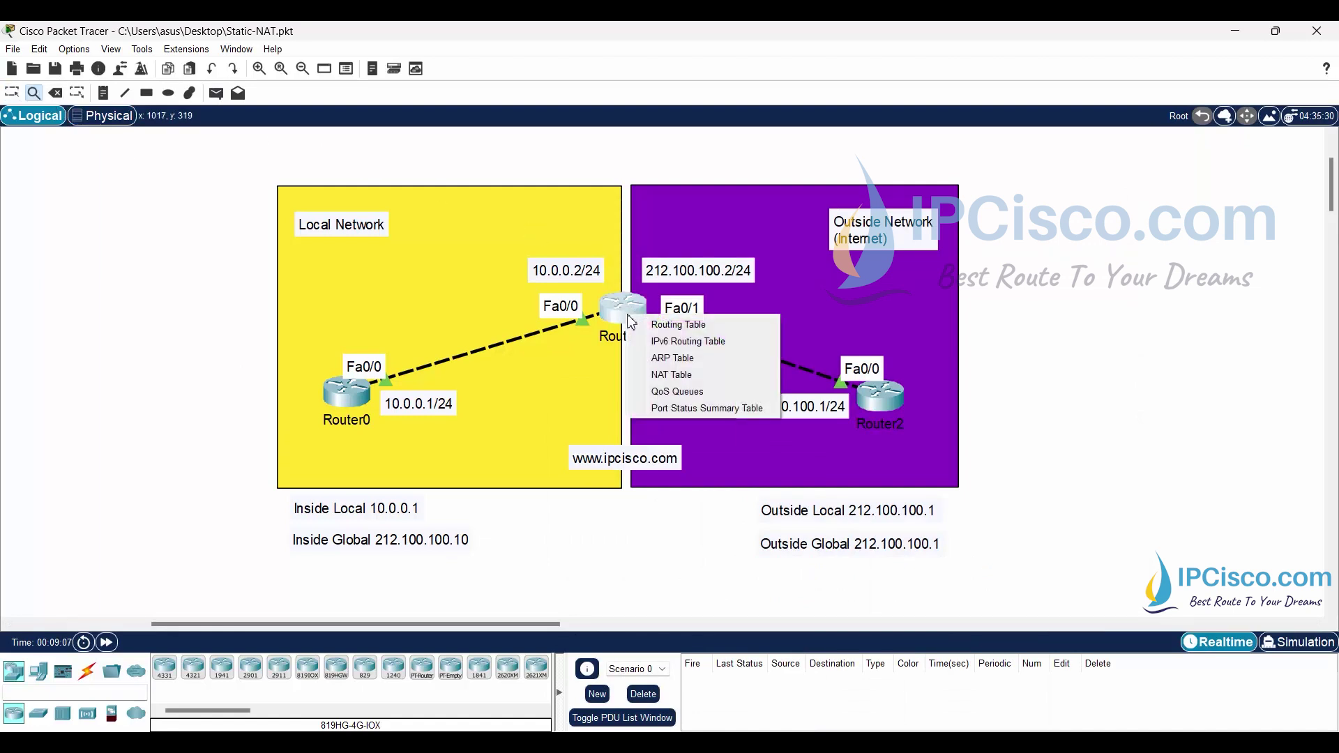
pyautogui.click(679, 374)
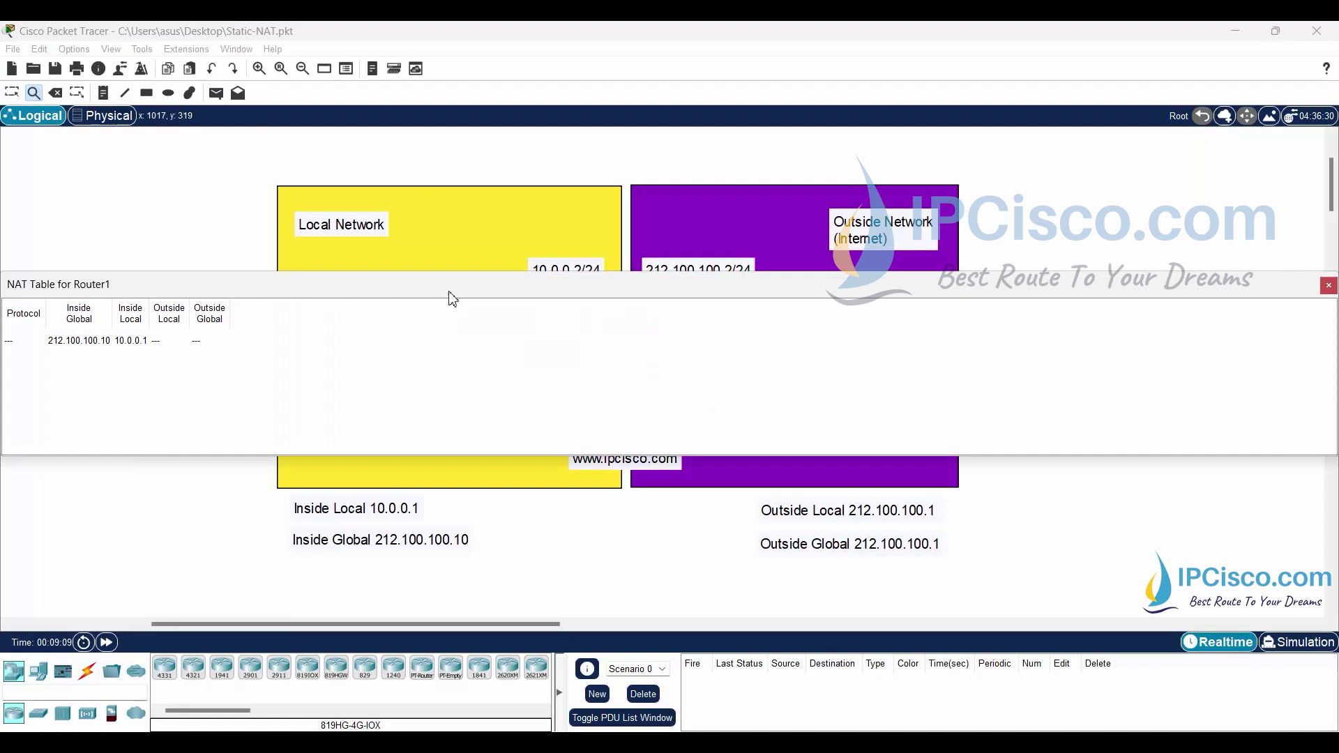
pyautogui.moveTo(449, 293)
pyautogui.mouseDown()
pyautogui.moveTo(704, 291)
pyautogui.moveTo(733, 320)
pyautogui.mouseUp()
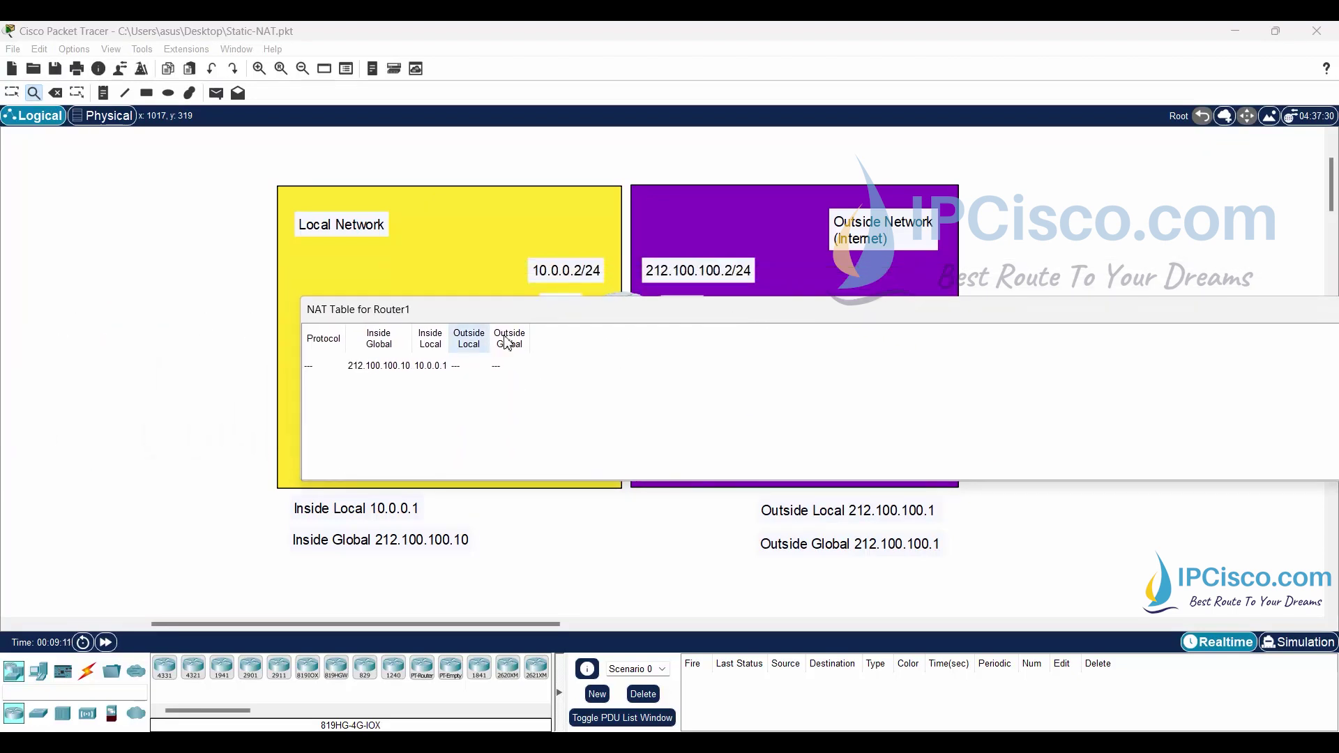
pyautogui.moveTo(588, 319); pyautogui.dragTo(772, 398)
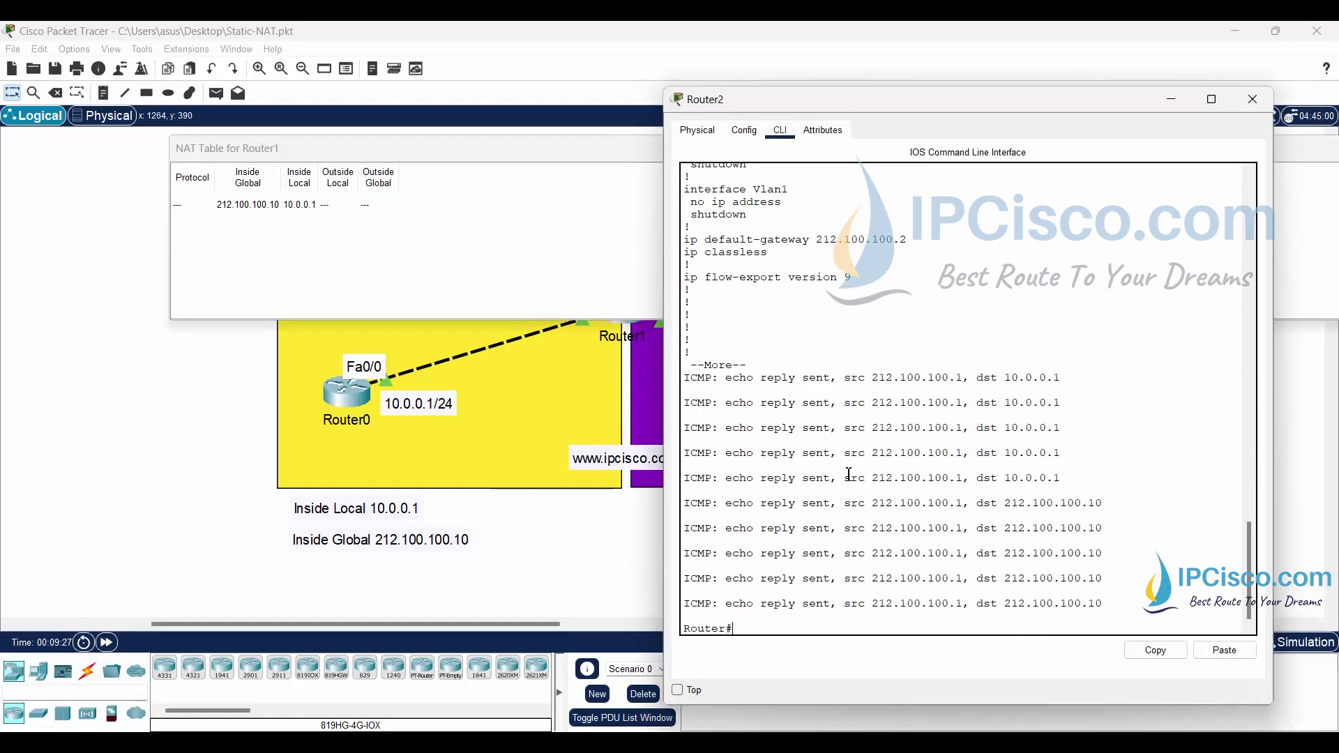
pyautogui.write('ing ')
pyautogui.write('10.0.')
pyautogui.write('0.1')
# - Run ping 10.0.0.1 from Router2's CLI, succeeding 5/5
pyautogui.press('Return')
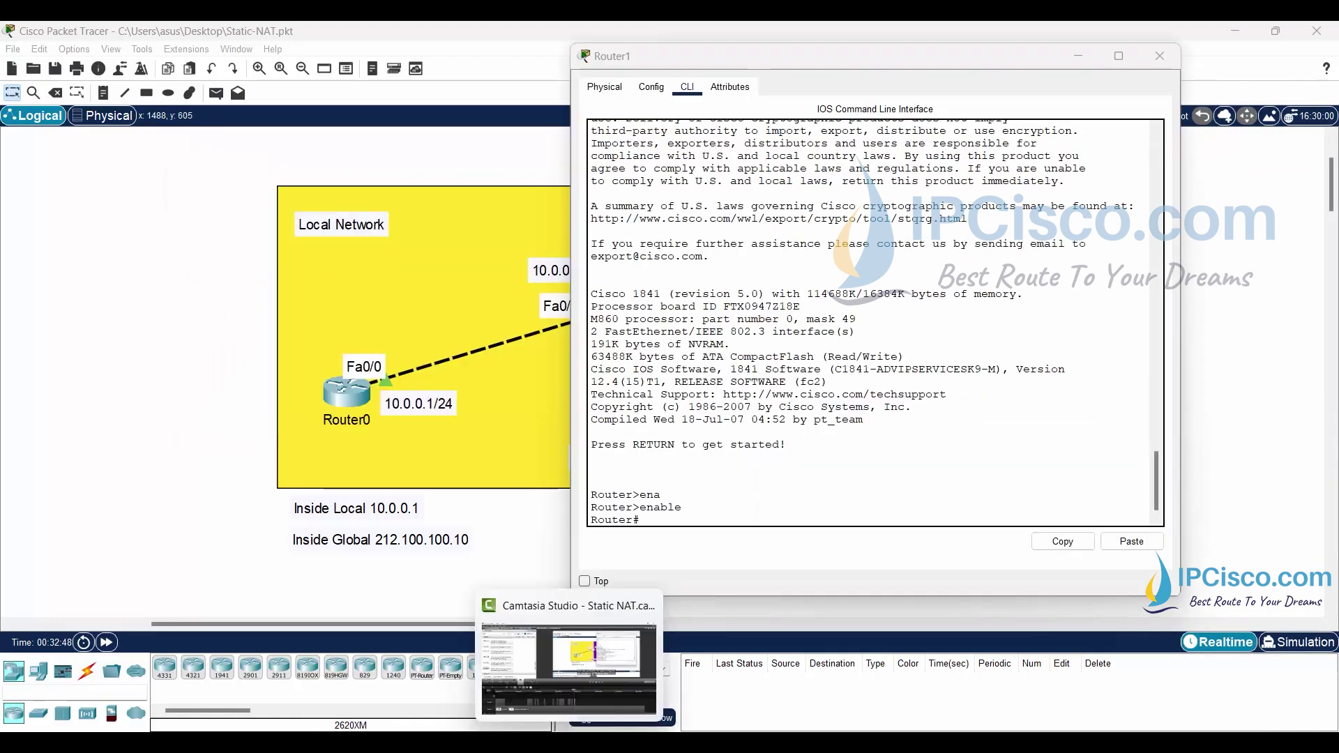
# - Run 'show ip nat statistics' on Router1's command line
pyautogui.click(764, 520)
pyautogui.write('s')
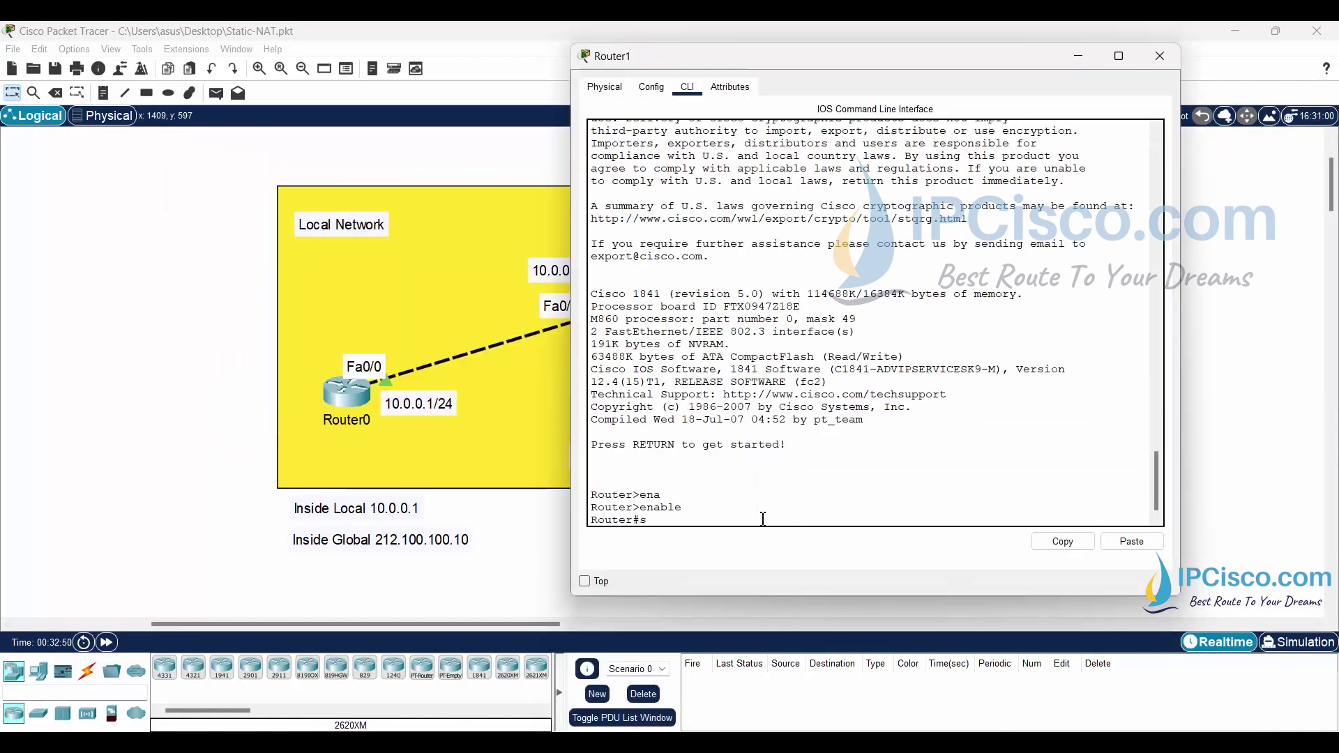
pyautogui.write('how ip nat ?')
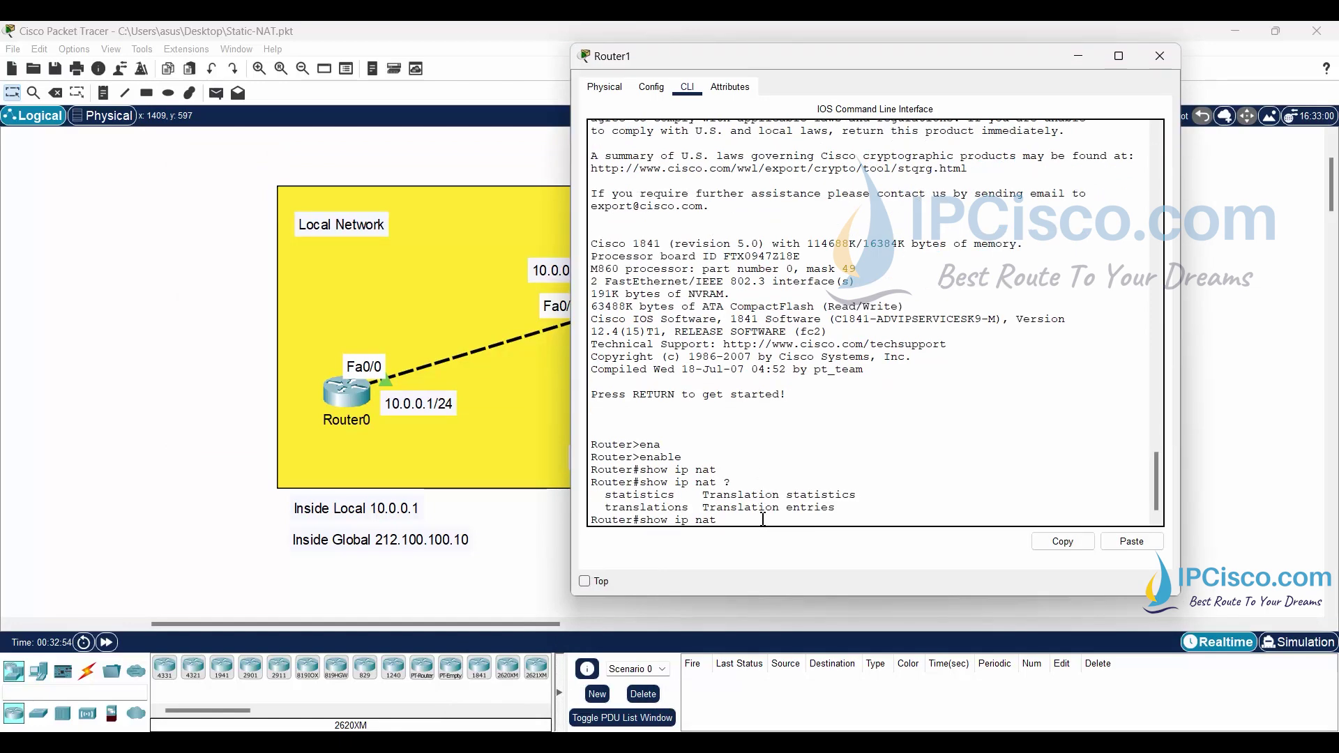
pyautogui.write('ta')
pyautogui.press('Tab')
pyautogui.press('Return')
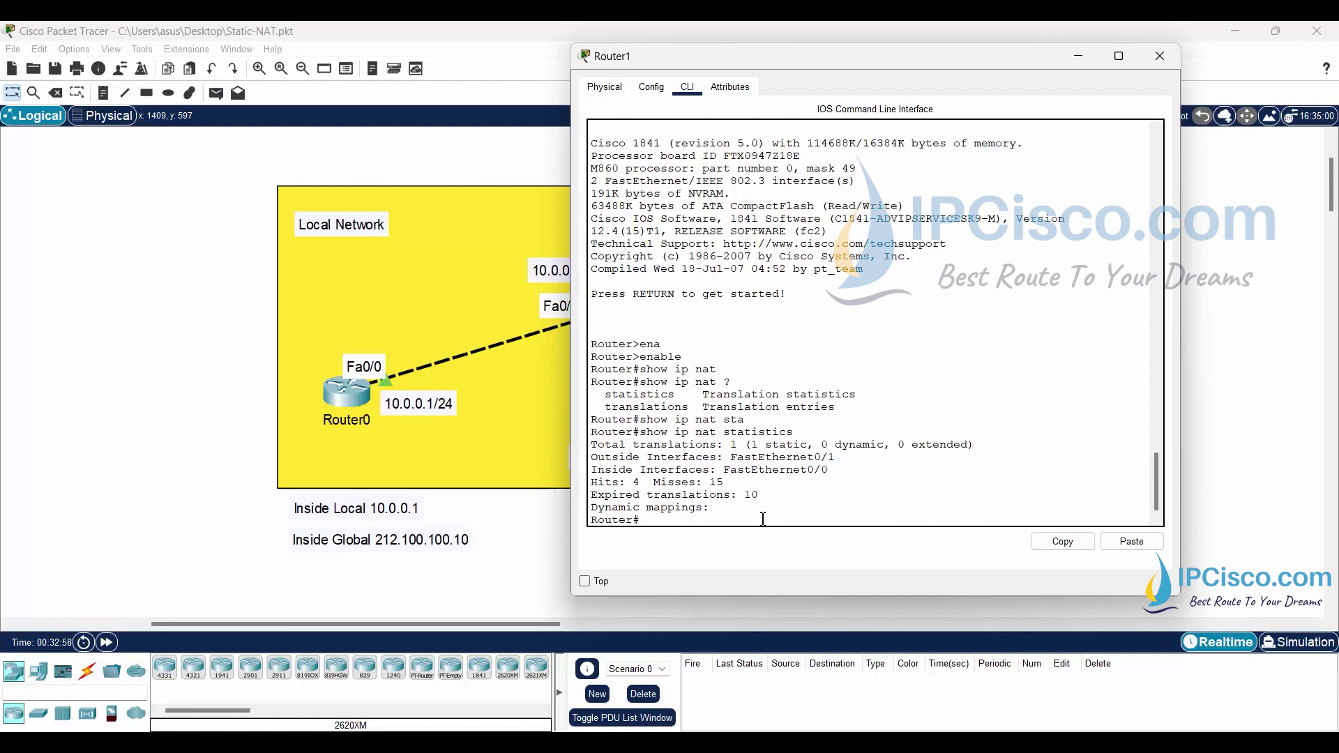
pyautogui.press('Return')
pyautogui.press('Return')
pyautogui.press('Return')
# - Run 'show ip nat translations' to list the static 212.100.100.10 to 10.0.0.1 entry
pyautogui.press('Up')
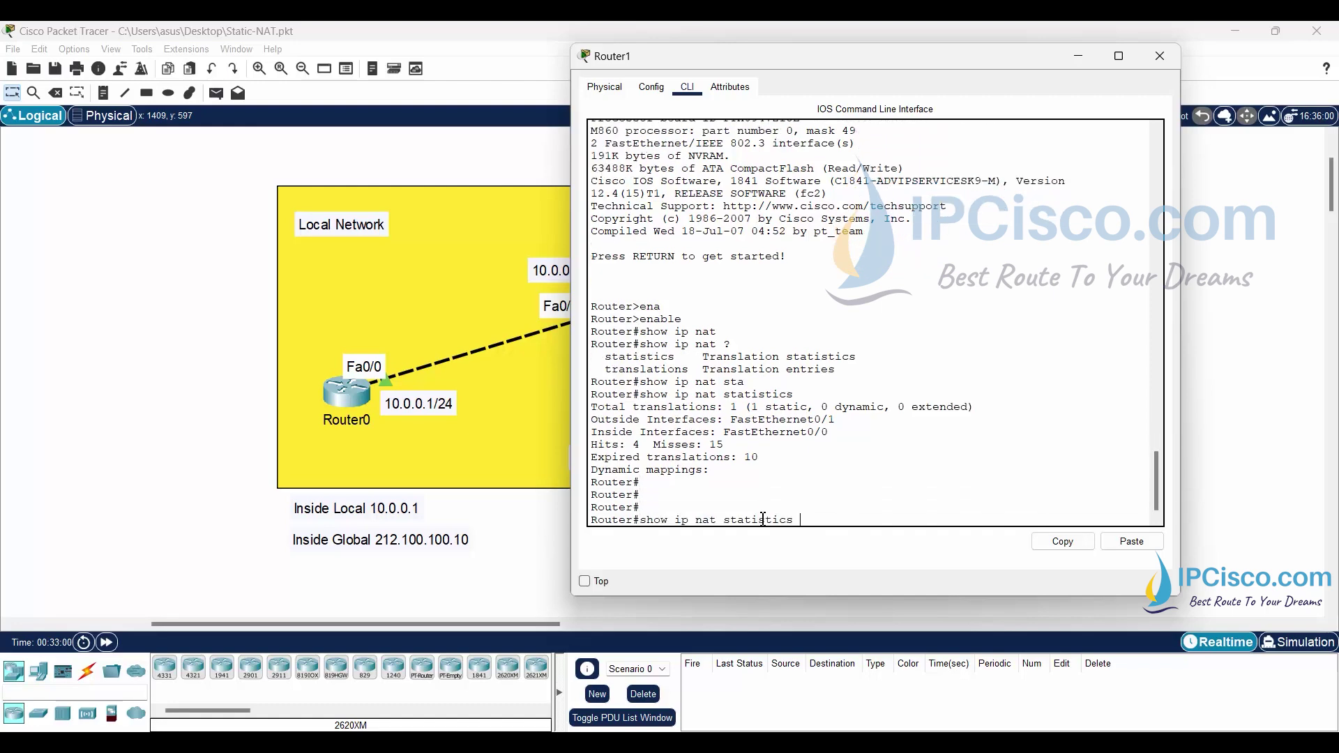
pyautogui.press('BackSpace')
pyautogui.press('BackSpace')
pyautogui.press('BackSpace')
pyautogui.press('BackSpace')
pyautogui.press('BackSpace')
pyautogui.press('BackSpace')
pyautogui.press('Tab')
pyautogui.press('Return')
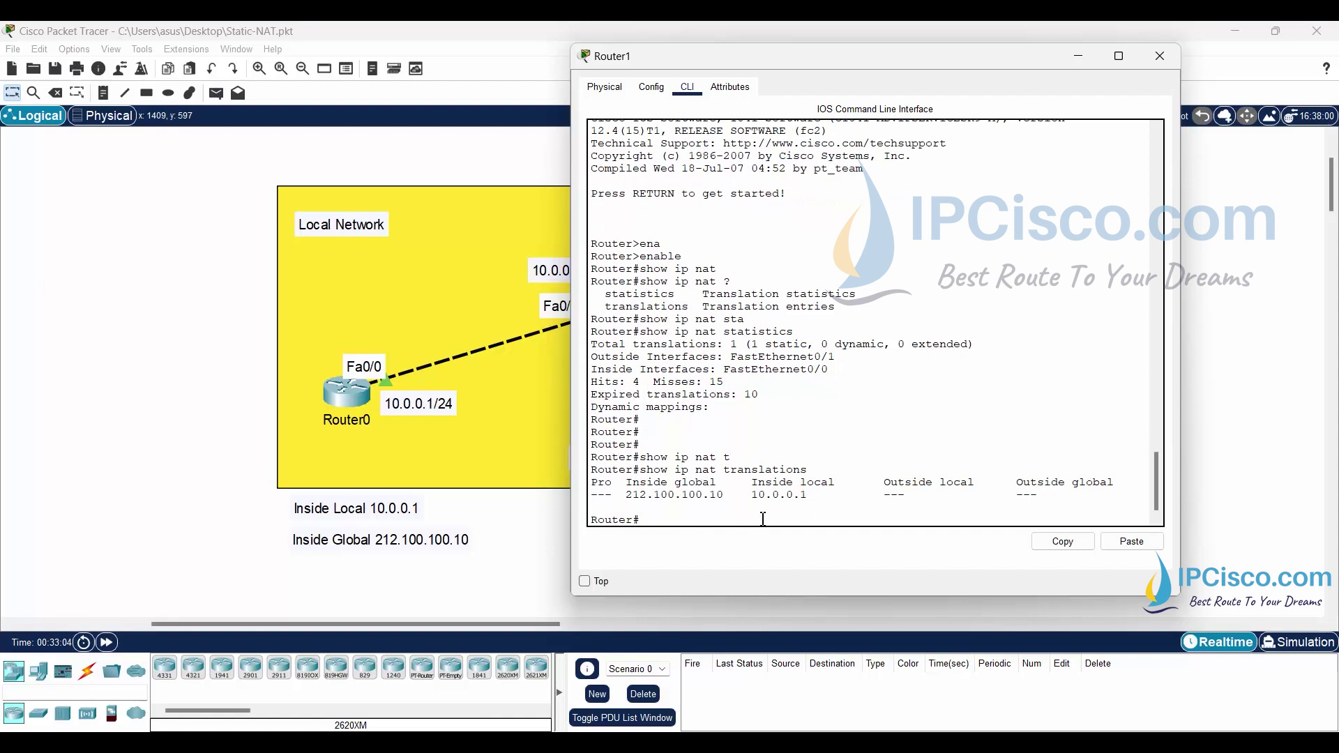